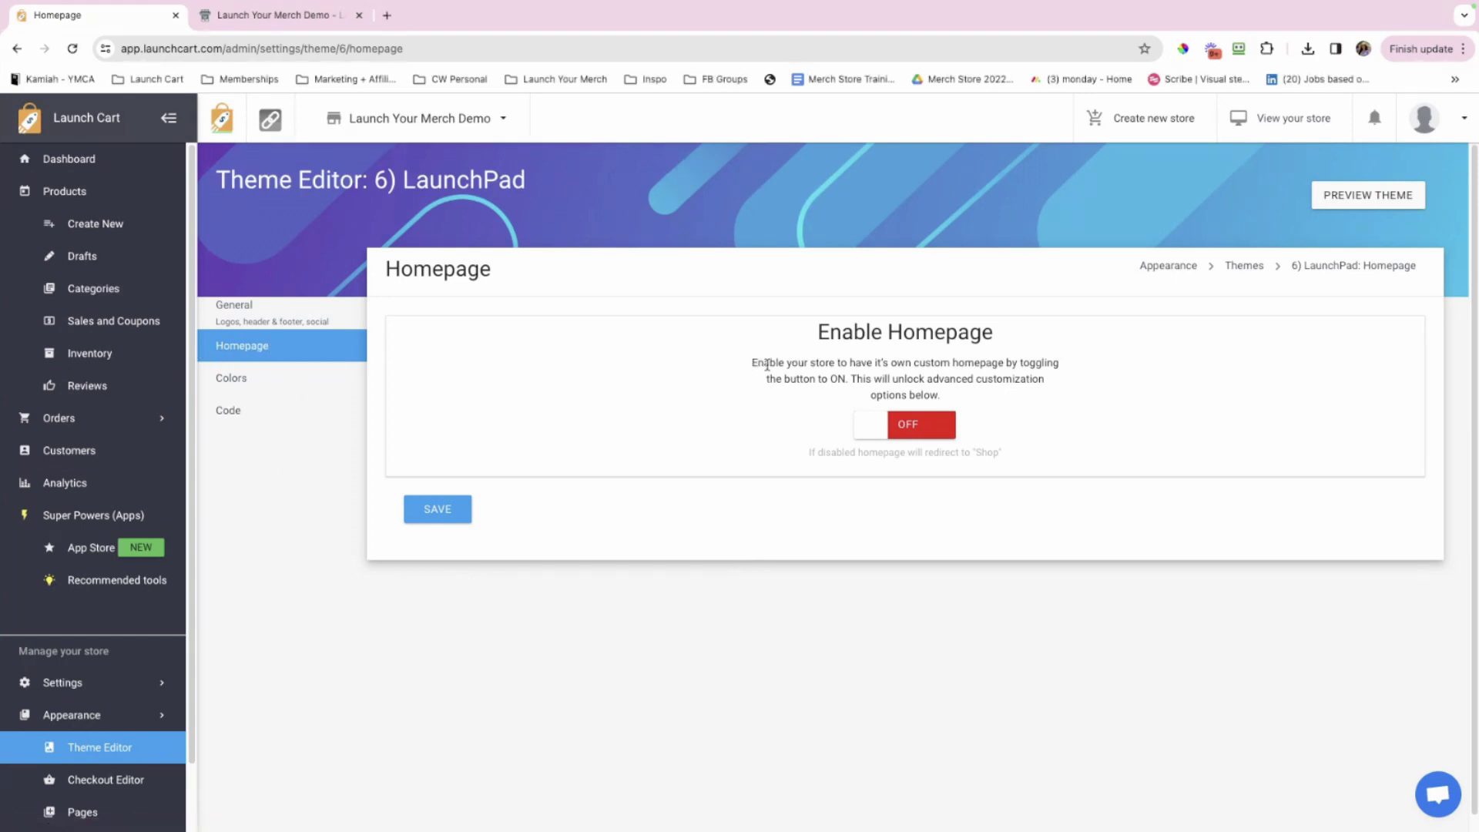
- Preview the store and load its home page, which still shows the Shop page with both products
drag(752, 362, 1008, 399)
click(1008, 401)
click(1362, 197)
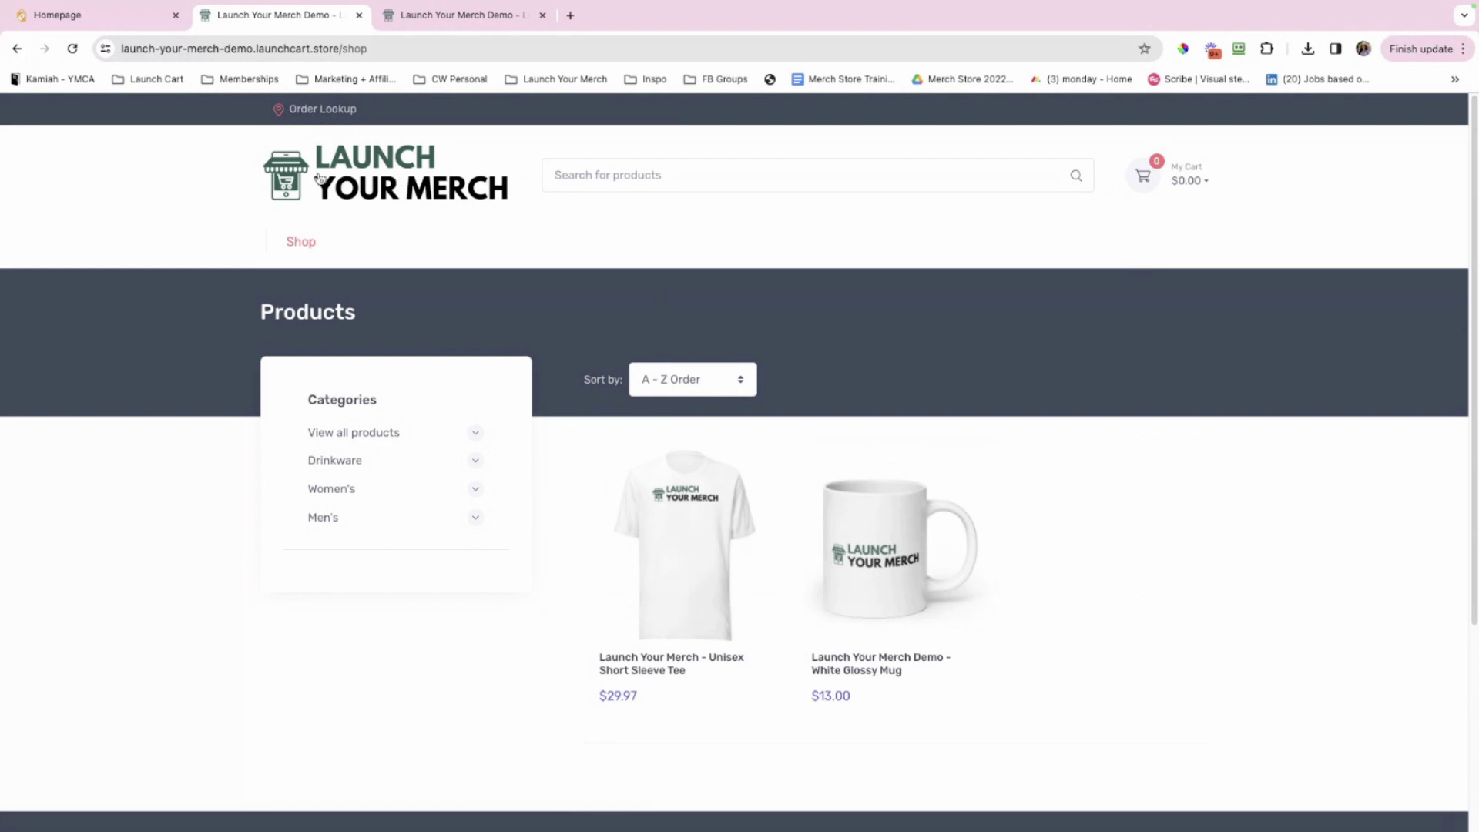
click(351, 170)
- Turn Enable Homepage on and save the homepage theme settings
click(91, 23)
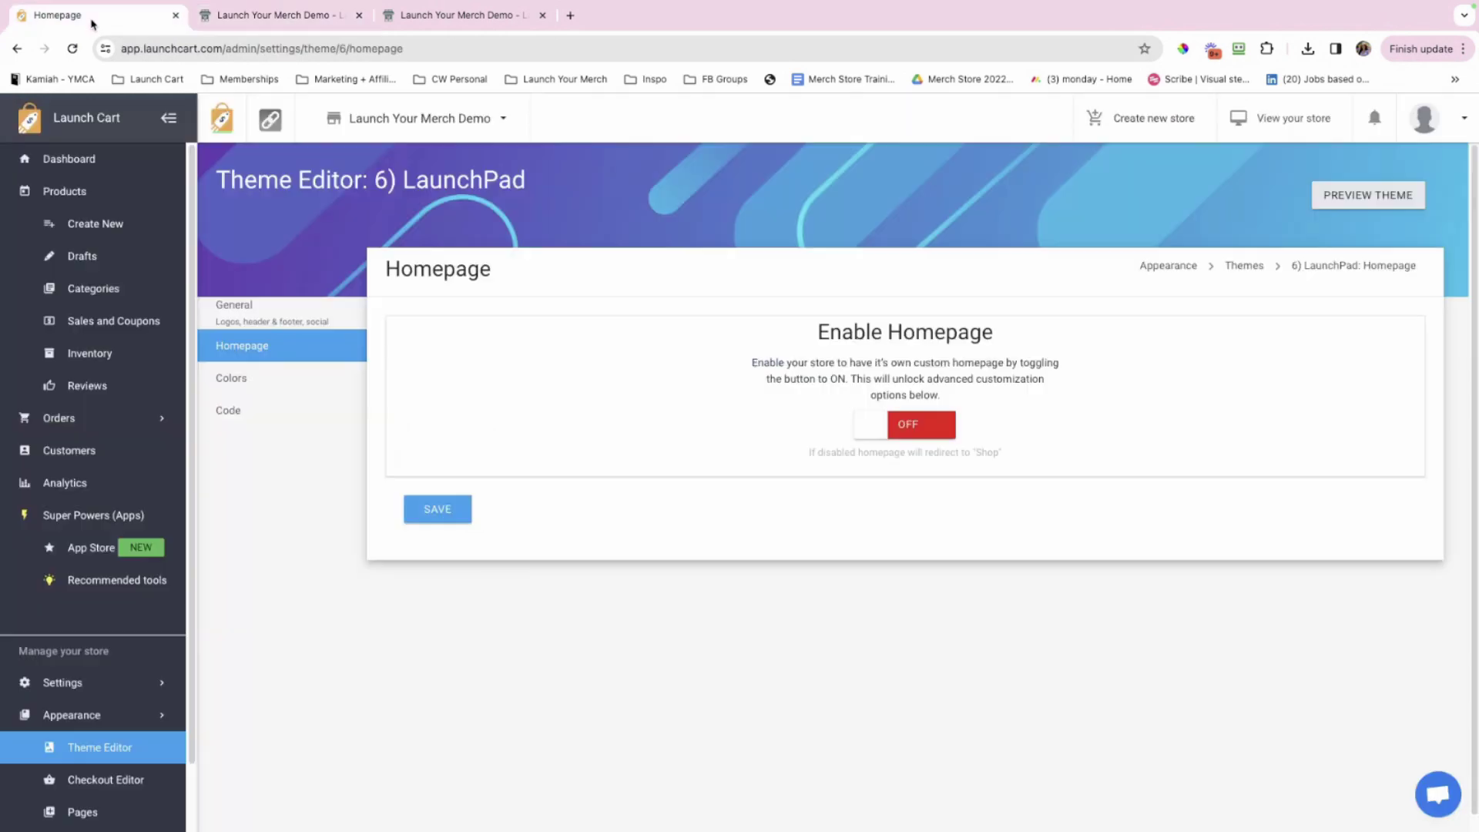
click(912, 426)
scroll(1007, 465, down, 2)
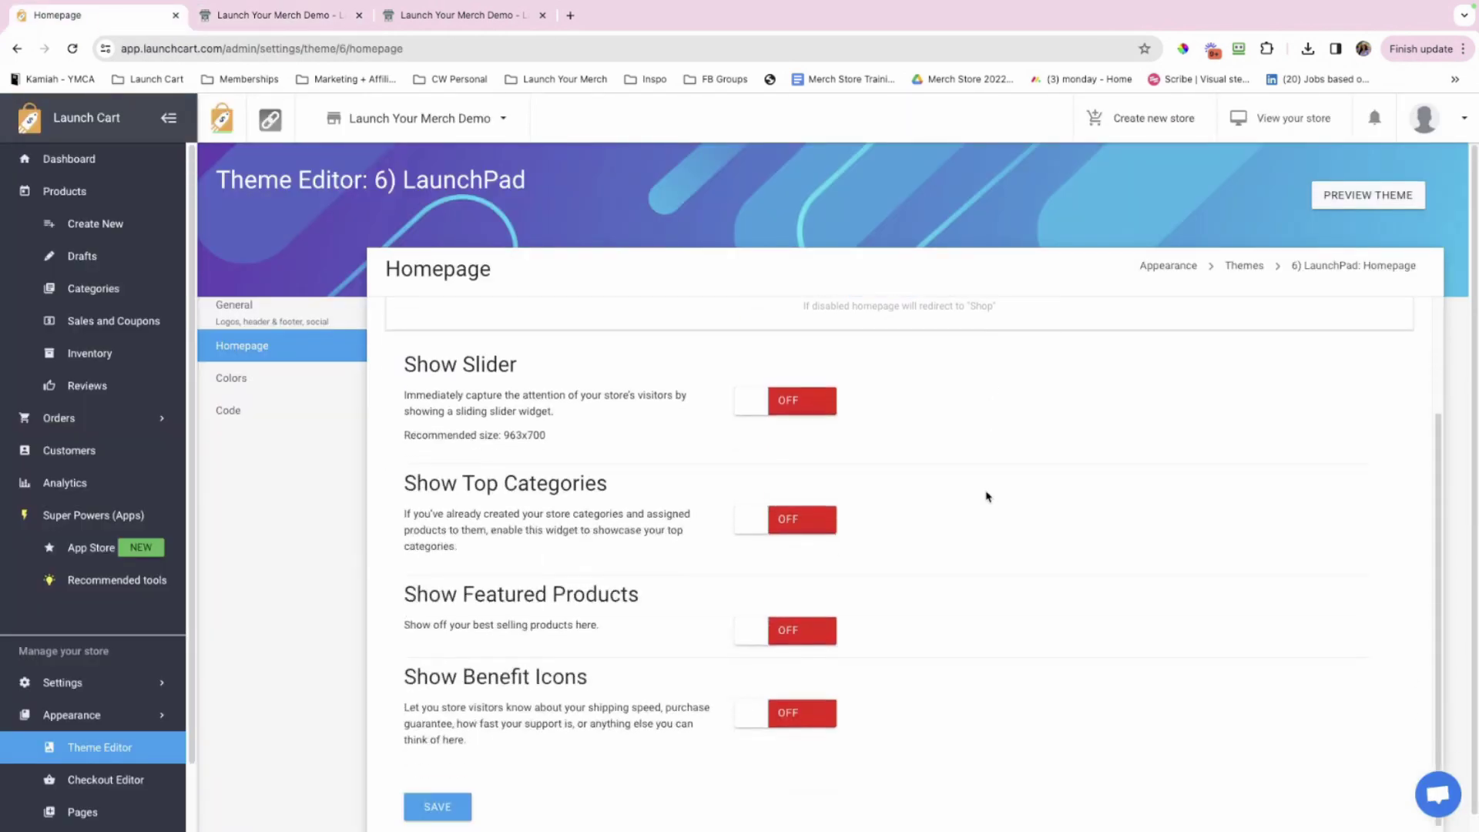
click(422, 803)
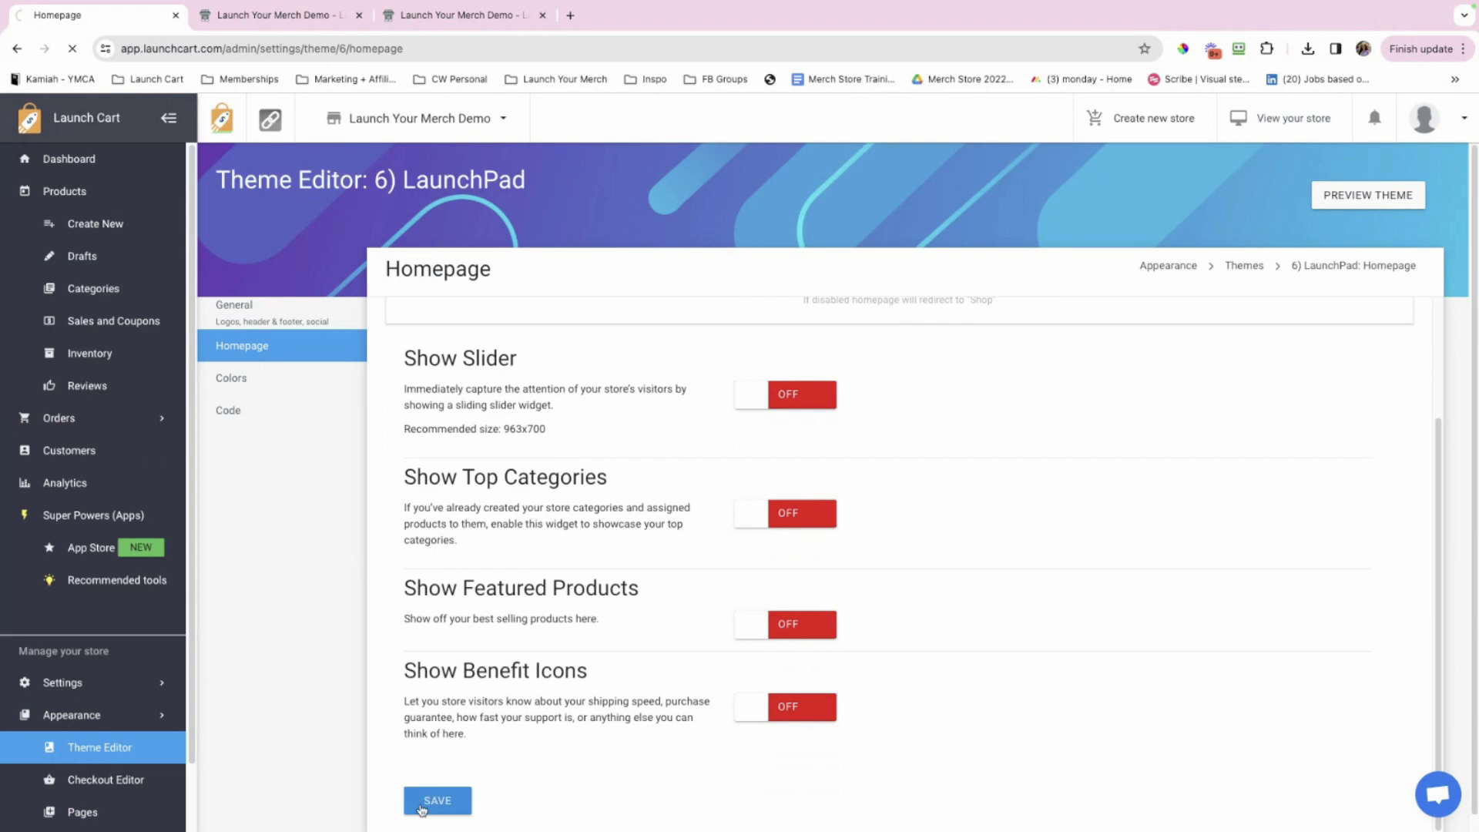
- Reload the storefront home page, now a bare homepage without products
click(542, 15)
click(334, 23)
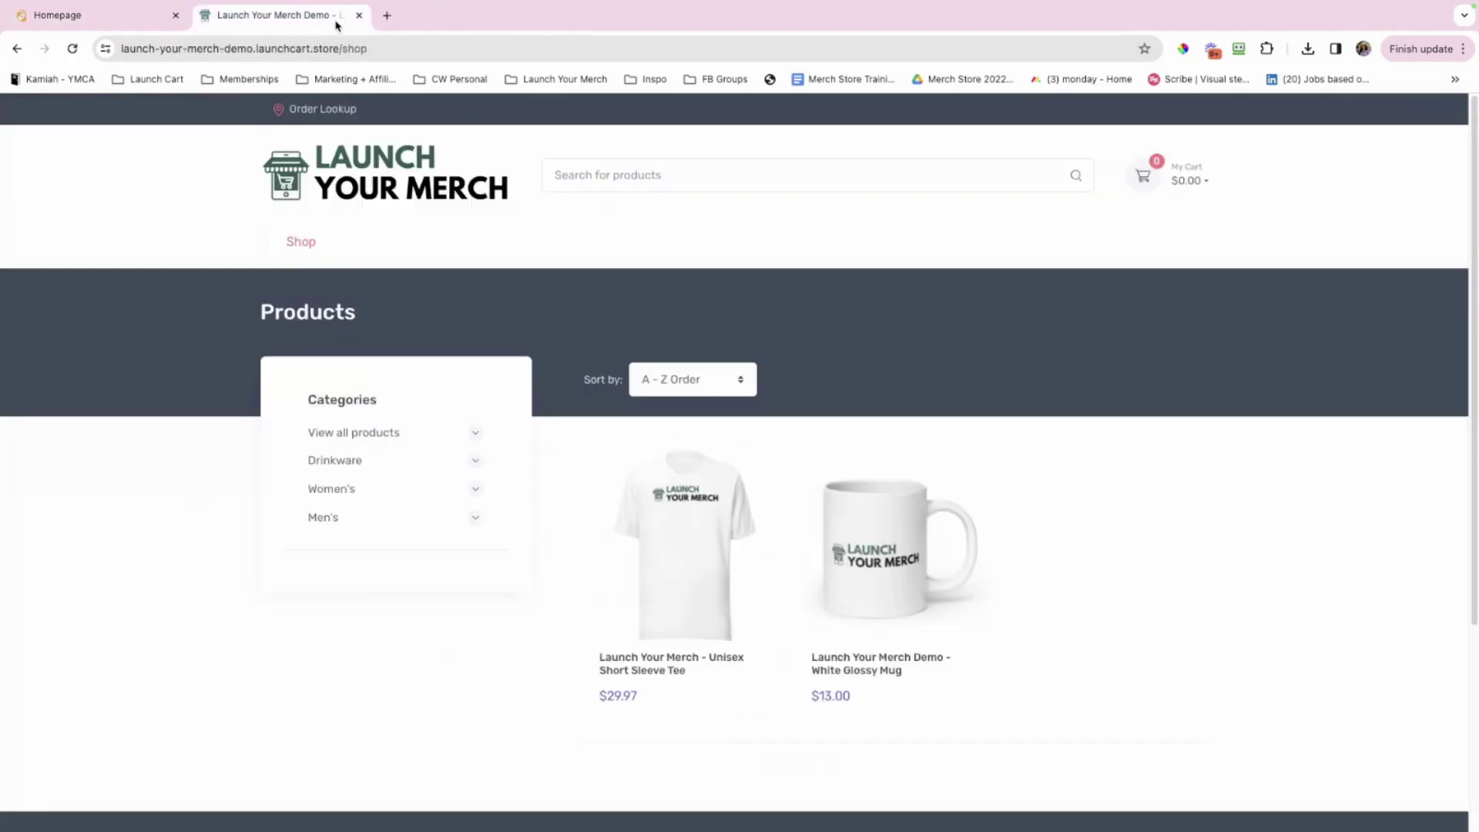
click(371, 174)
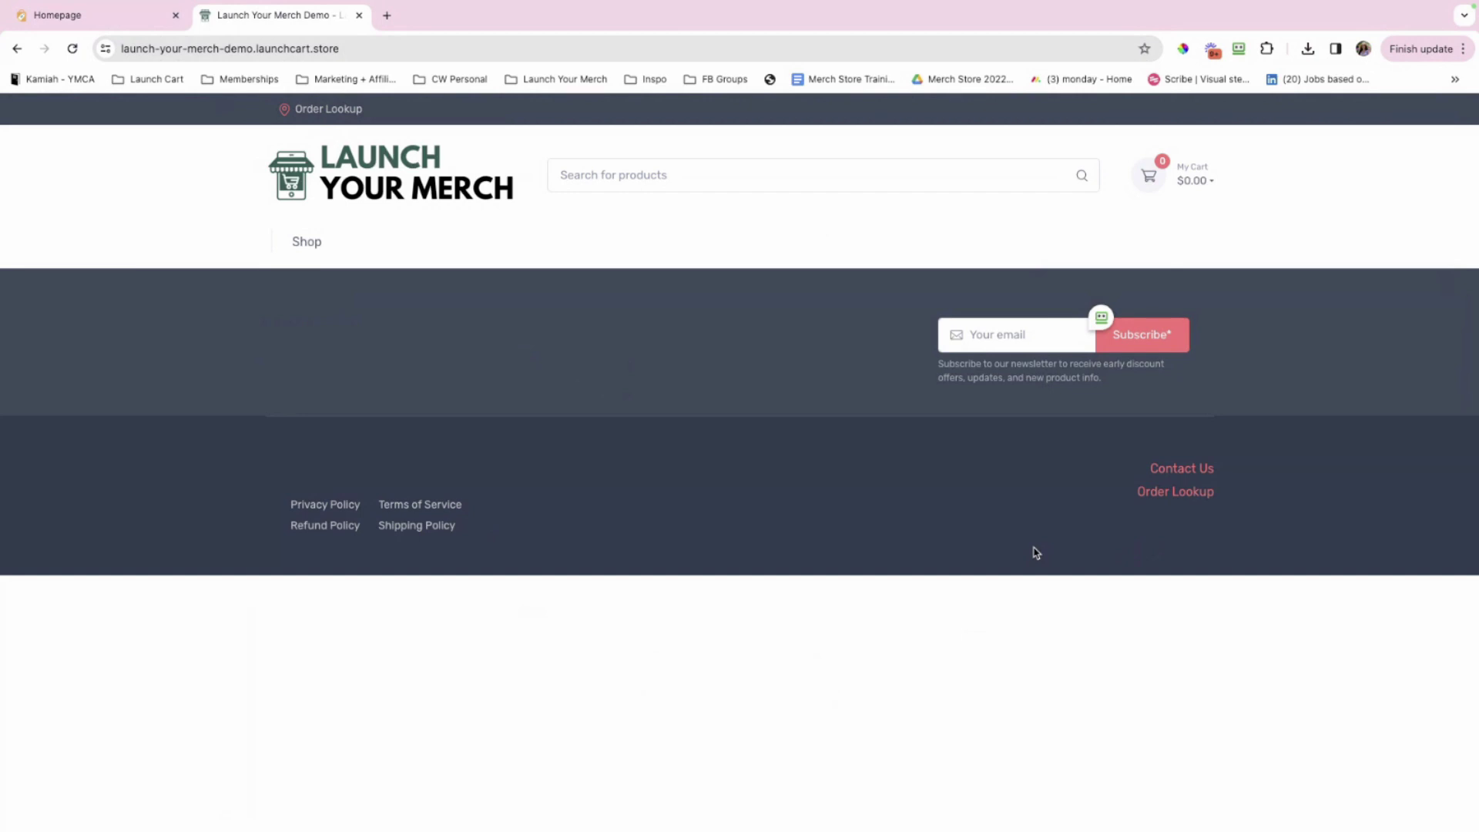
click(132, 29)
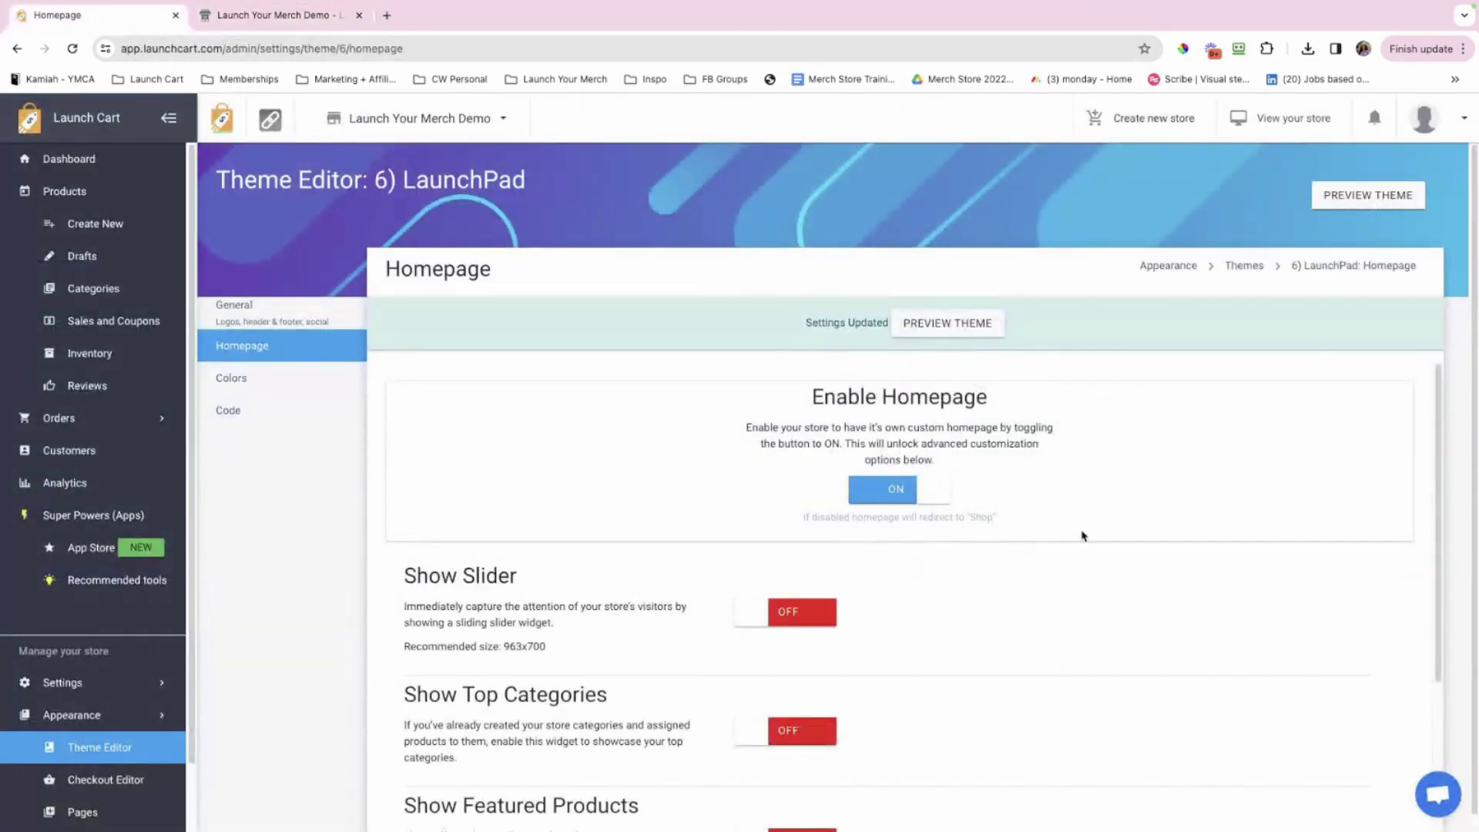
scroll(1040, 539, down, 1)
scroll(999, 545, down, 1)
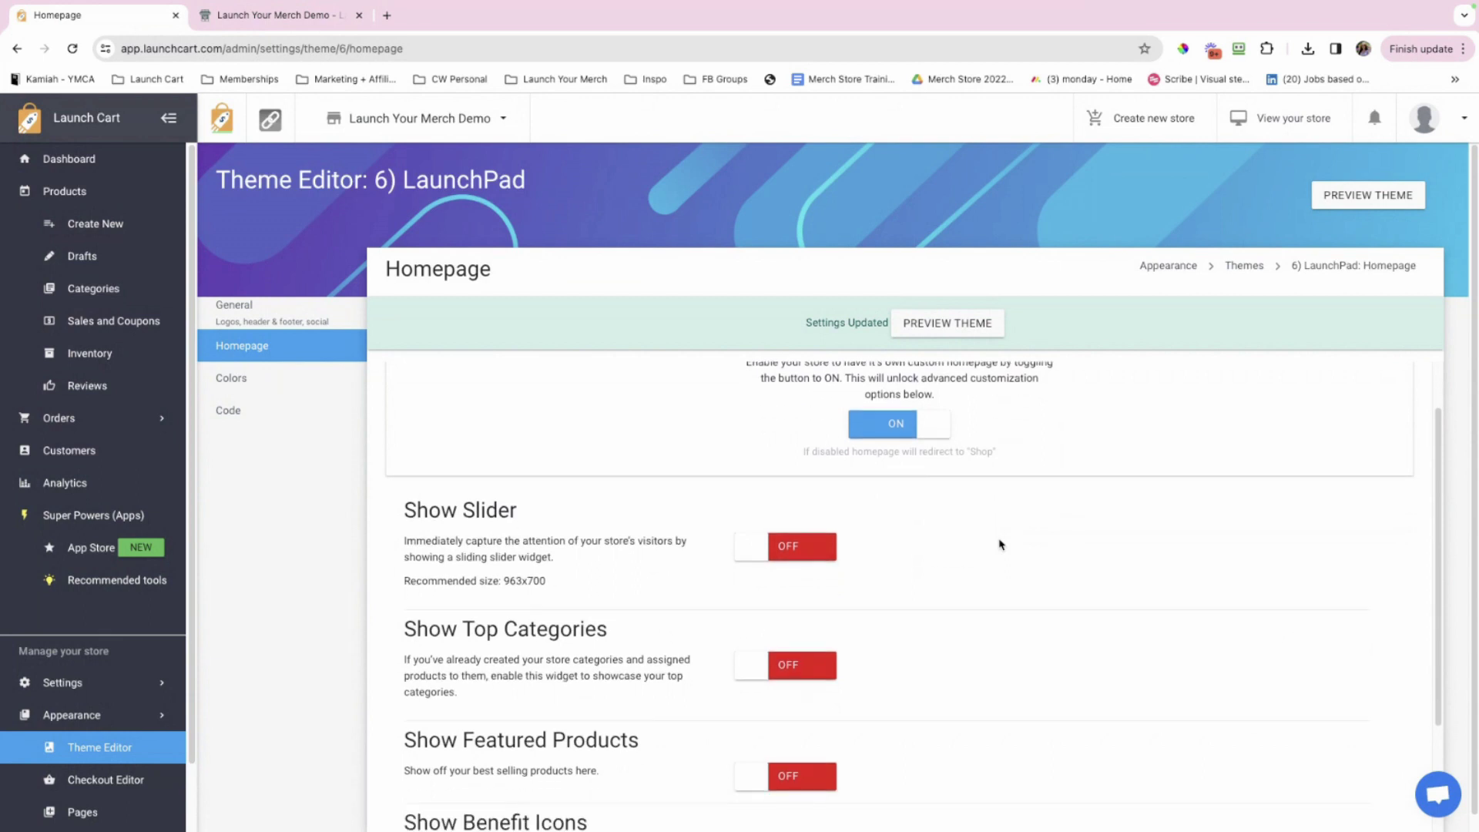
scroll(763, 698, down, 3)
scroll(762, 693, up, 2)
drag(403, 447, 519, 453)
drag(402, 478, 555, 497)
click(552, 497)
drag(406, 517, 497, 520)
drag(499, 520, 400, 522)
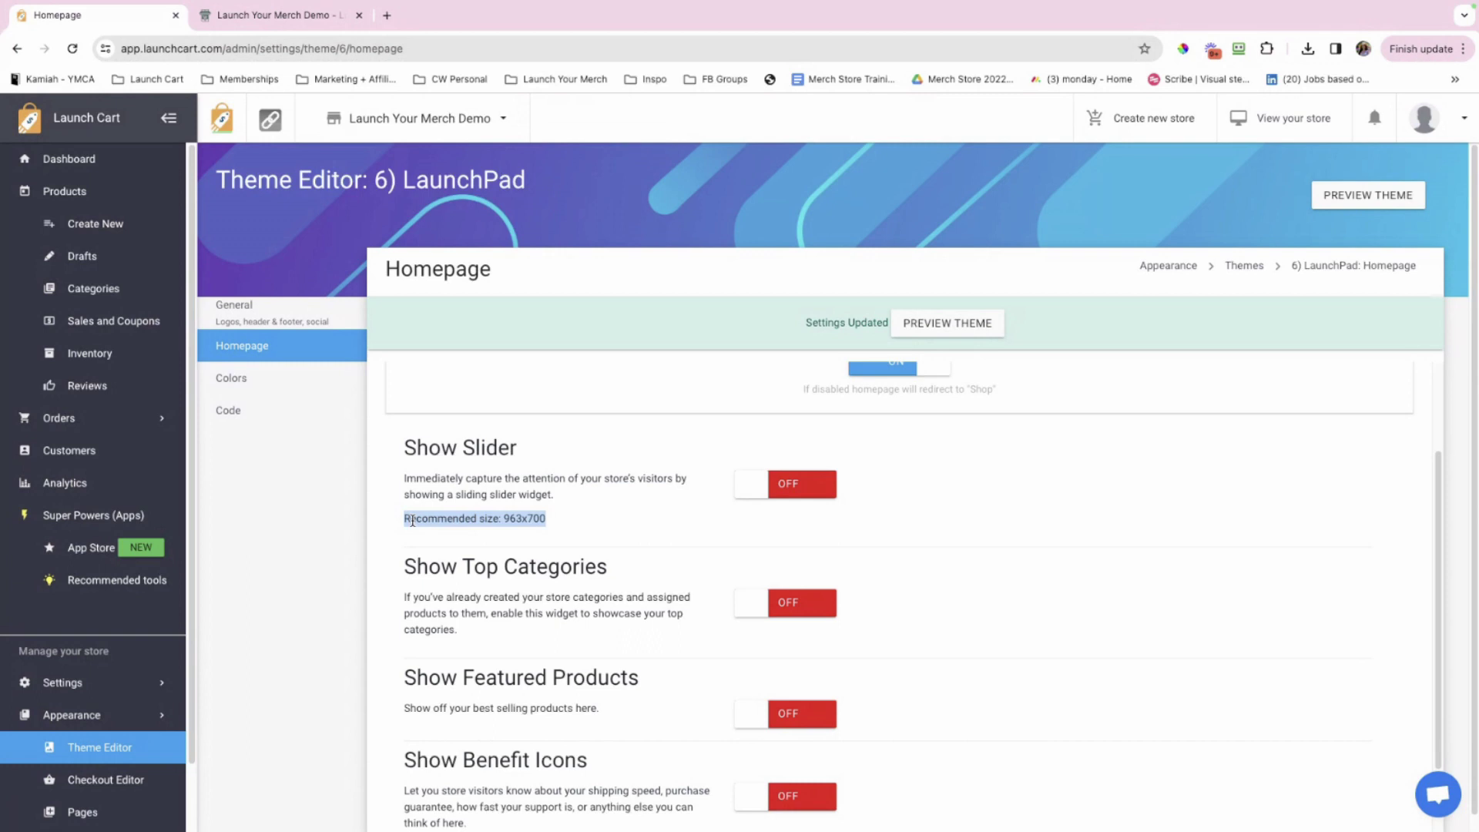
drag(554, 522, 505, 521)
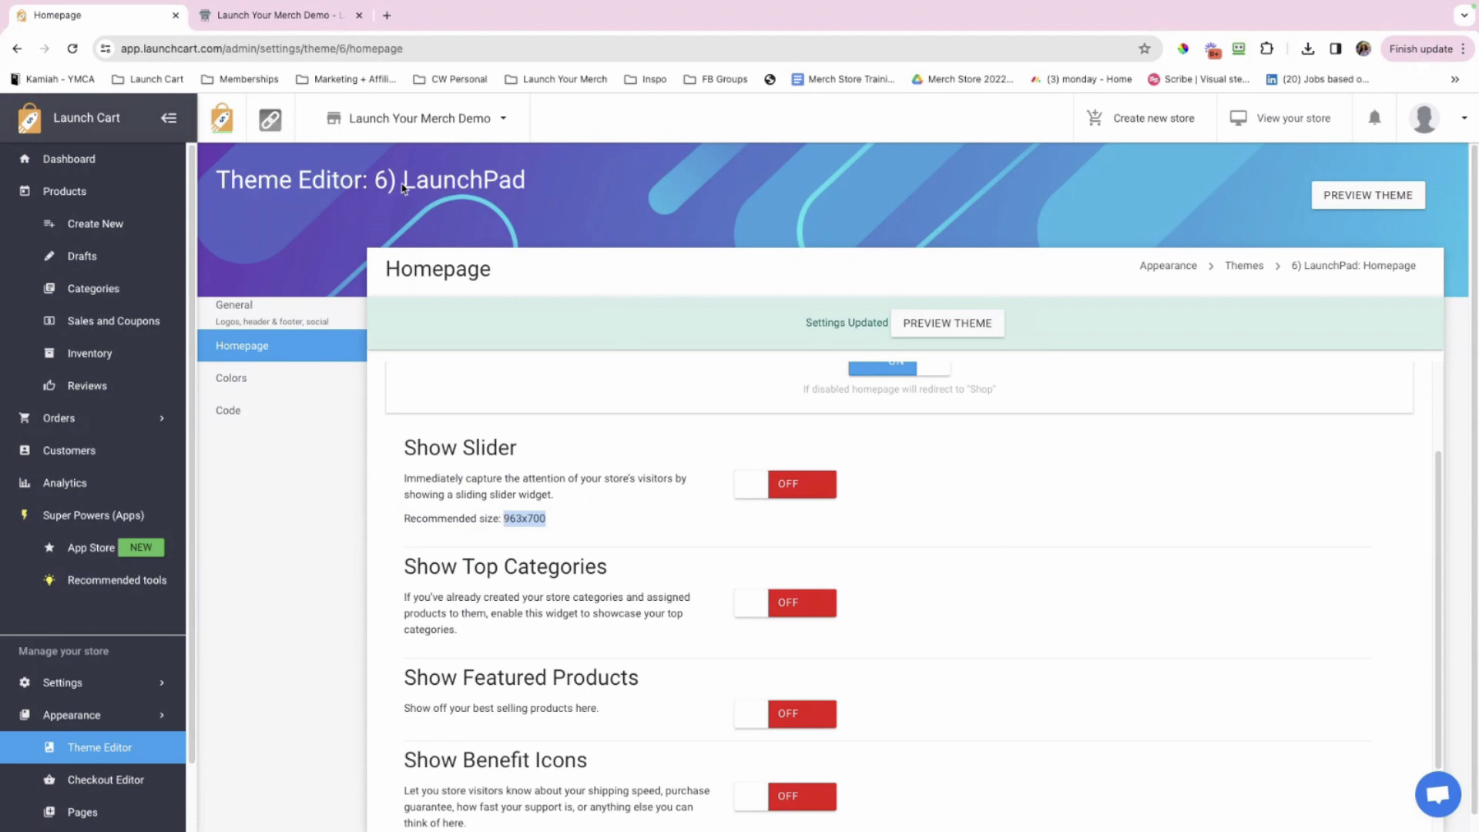
scroll(800, 447, up, 2)
scroll(782, 521, down, 3)
scroll(794, 578, down, 1)
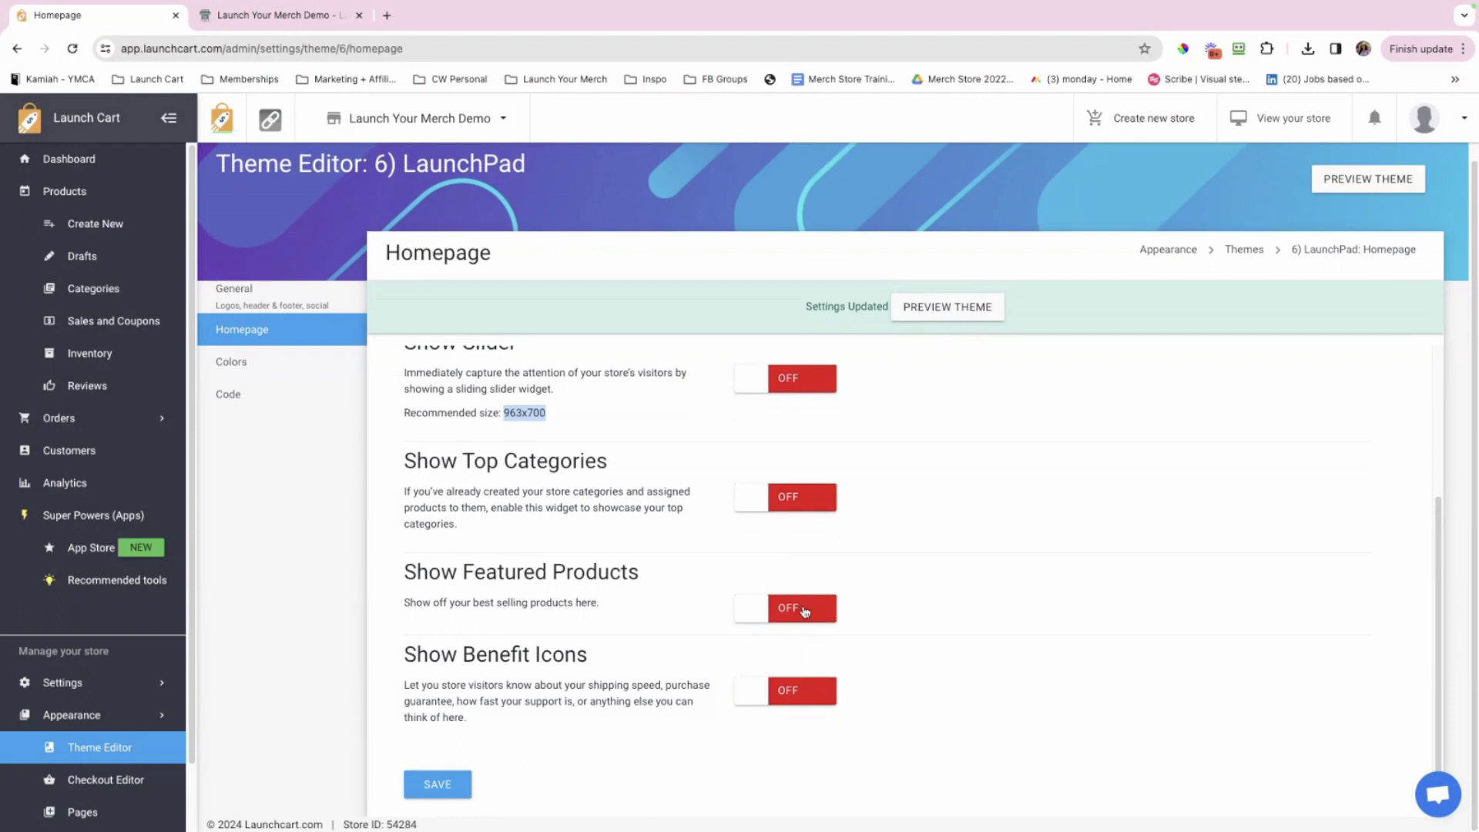
drag(546, 416, 479, 442)
scroll(404, 418, up, 1)
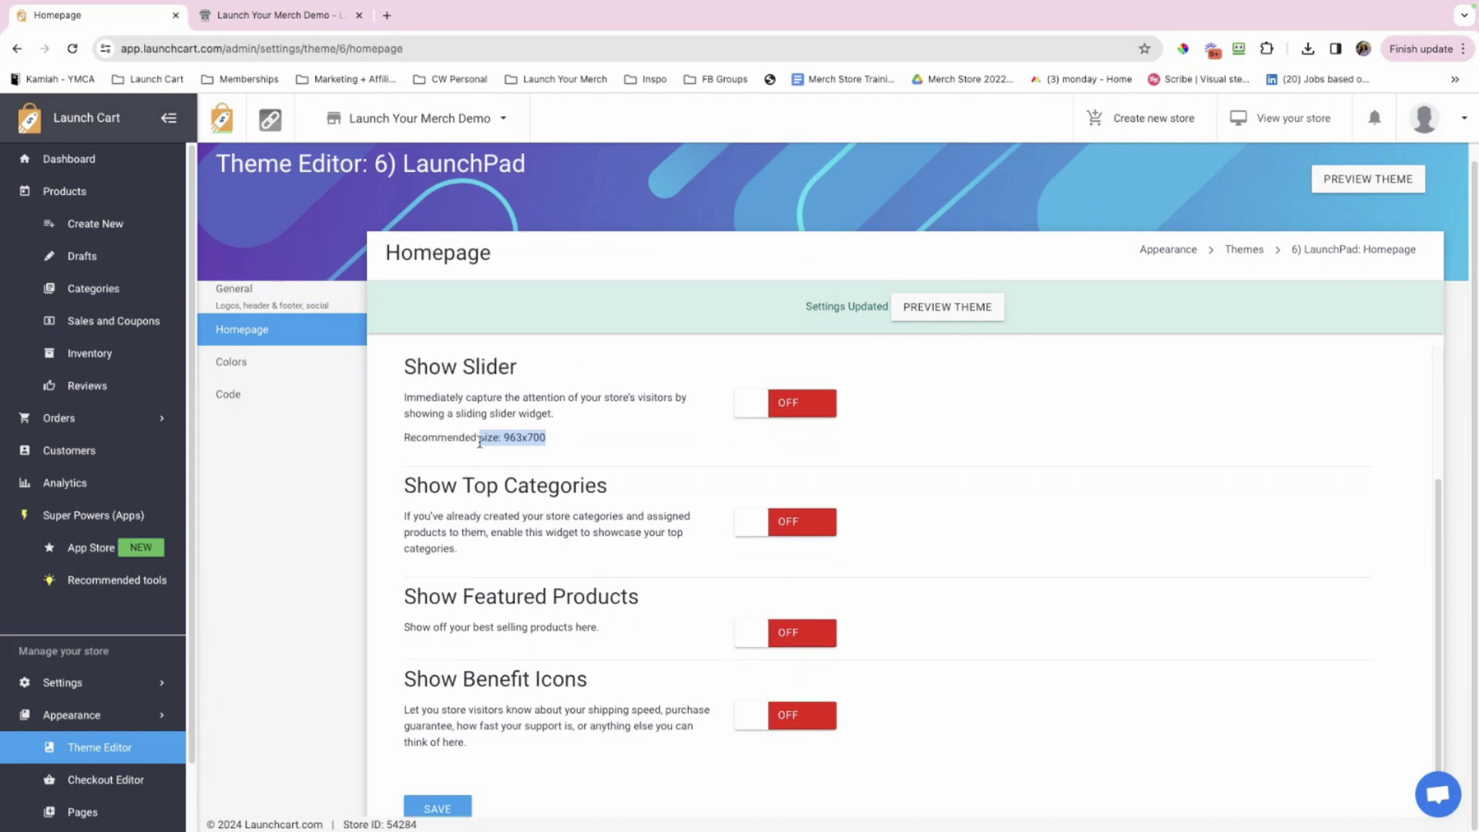
- Turn on Show Slider and upload the slider PNG from Downloads as a slide image
click(479, 442)
scroll(770, 493, up, 3)
click(789, 491)
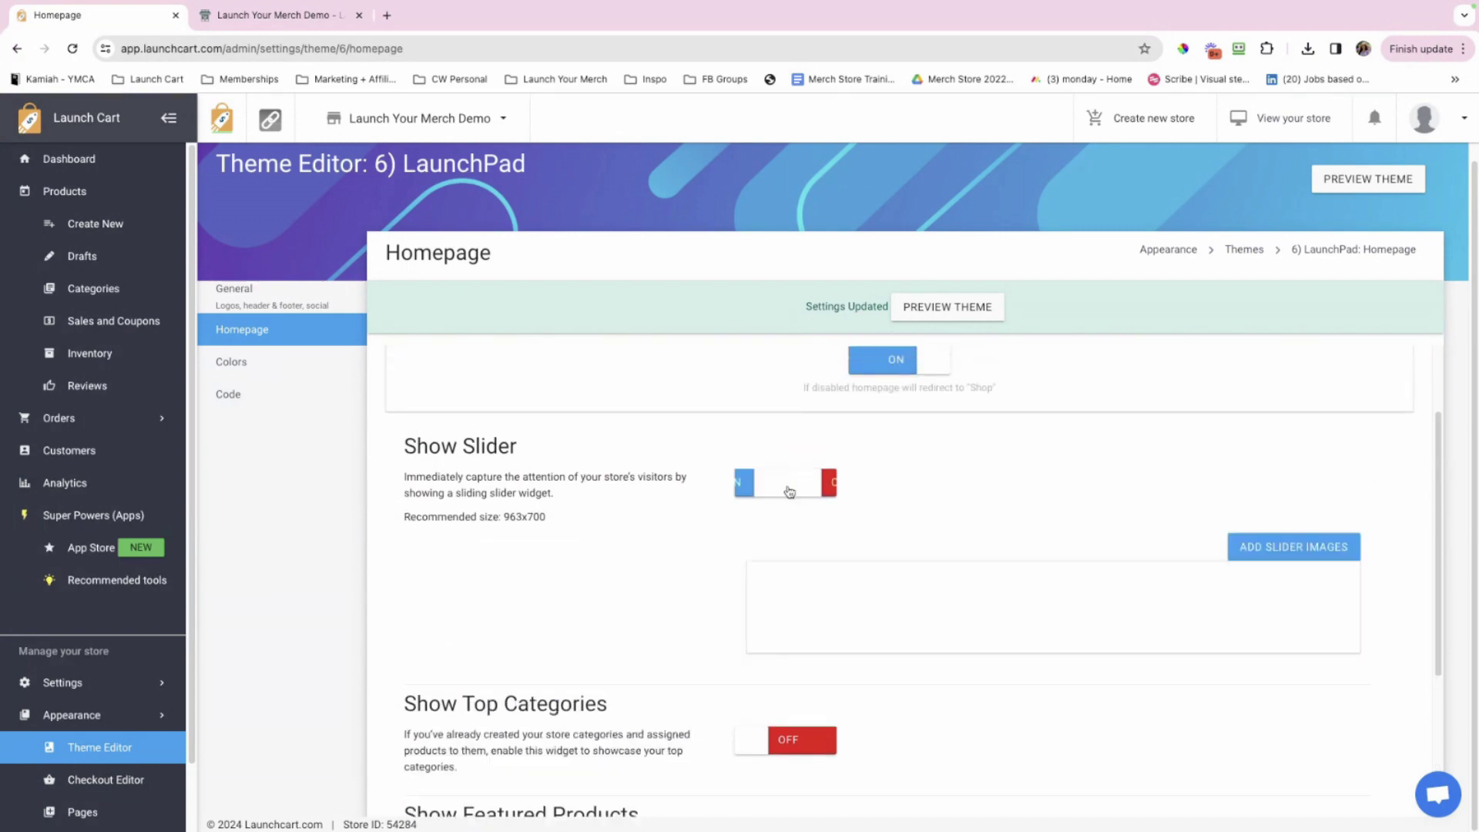
click(1307, 548)
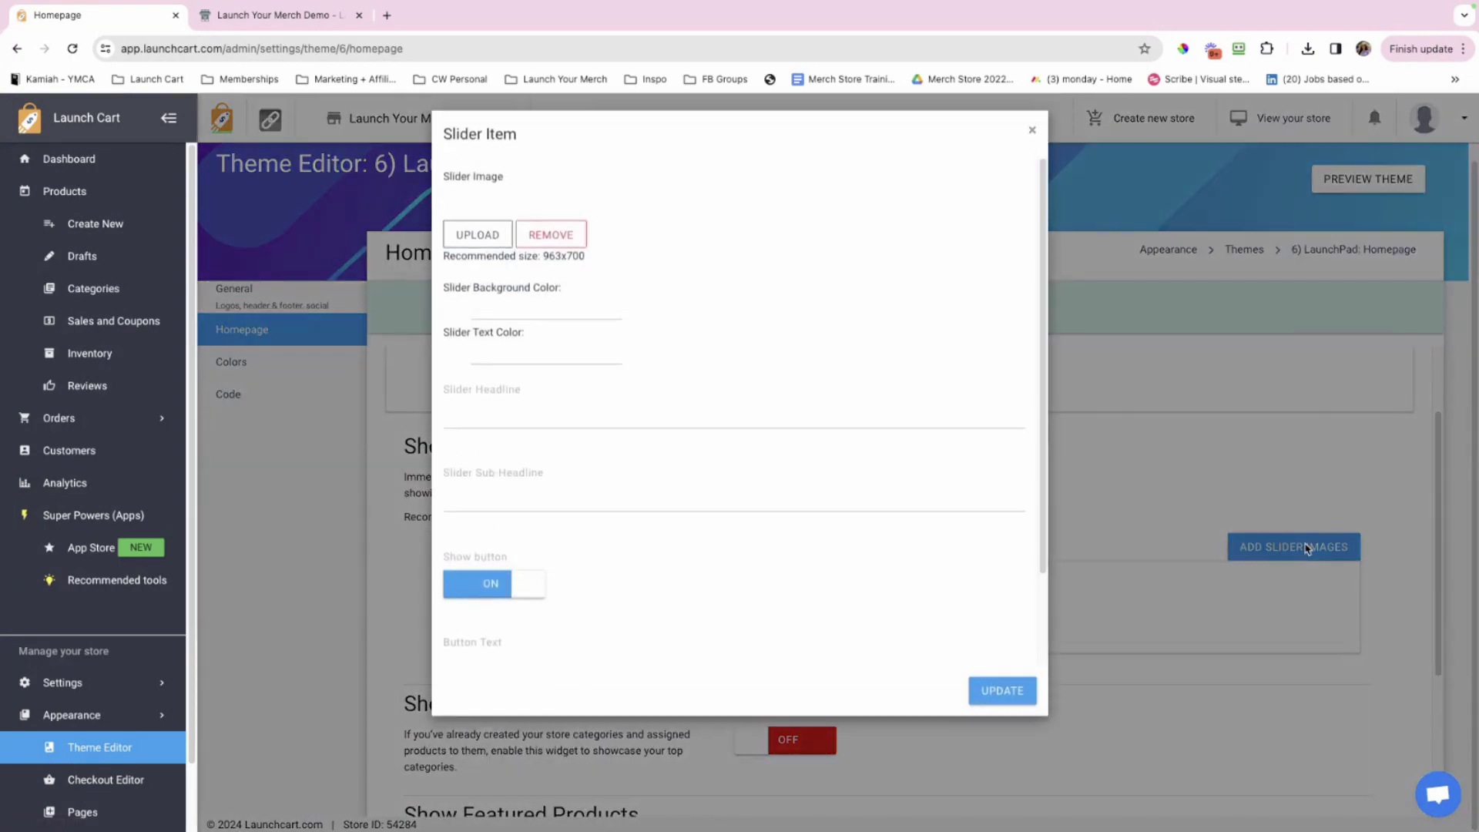
click(460, 244)
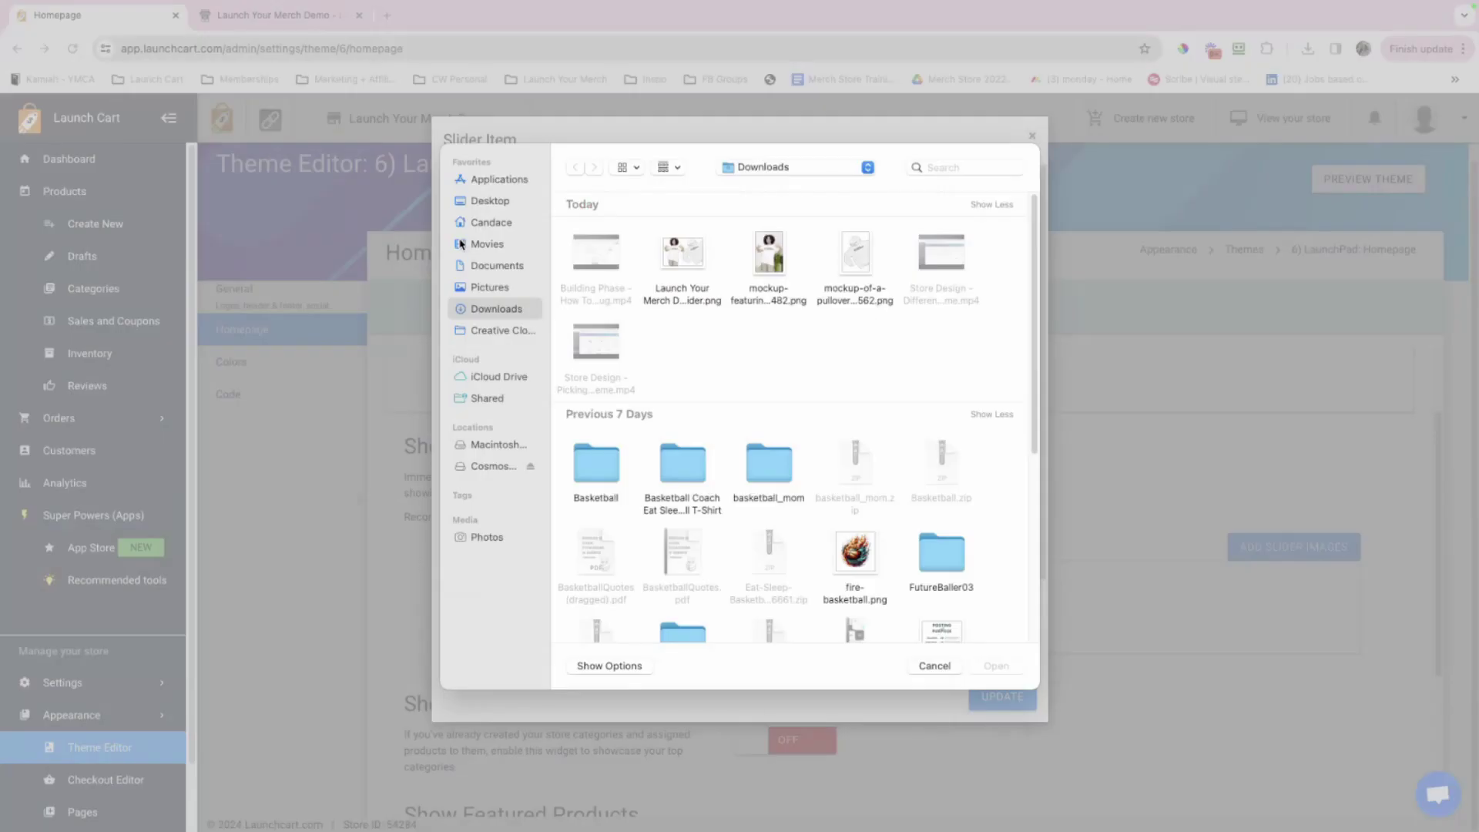
click(678, 255)
key(Return)
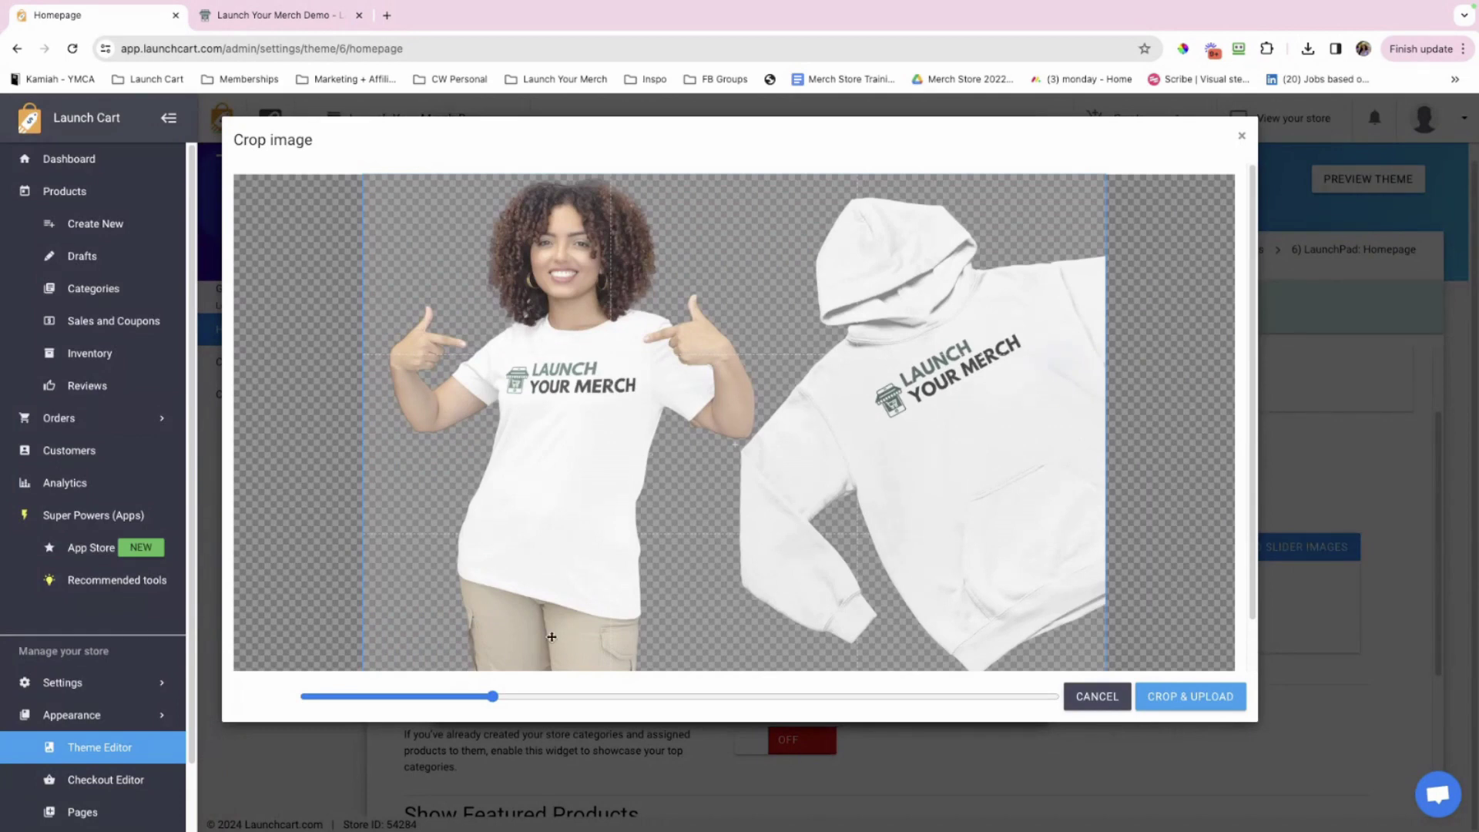
- Adjust the crop zoom on the Launch Your Merch tee-and-hoodie slide image
drag(493, 696, 403, 682)
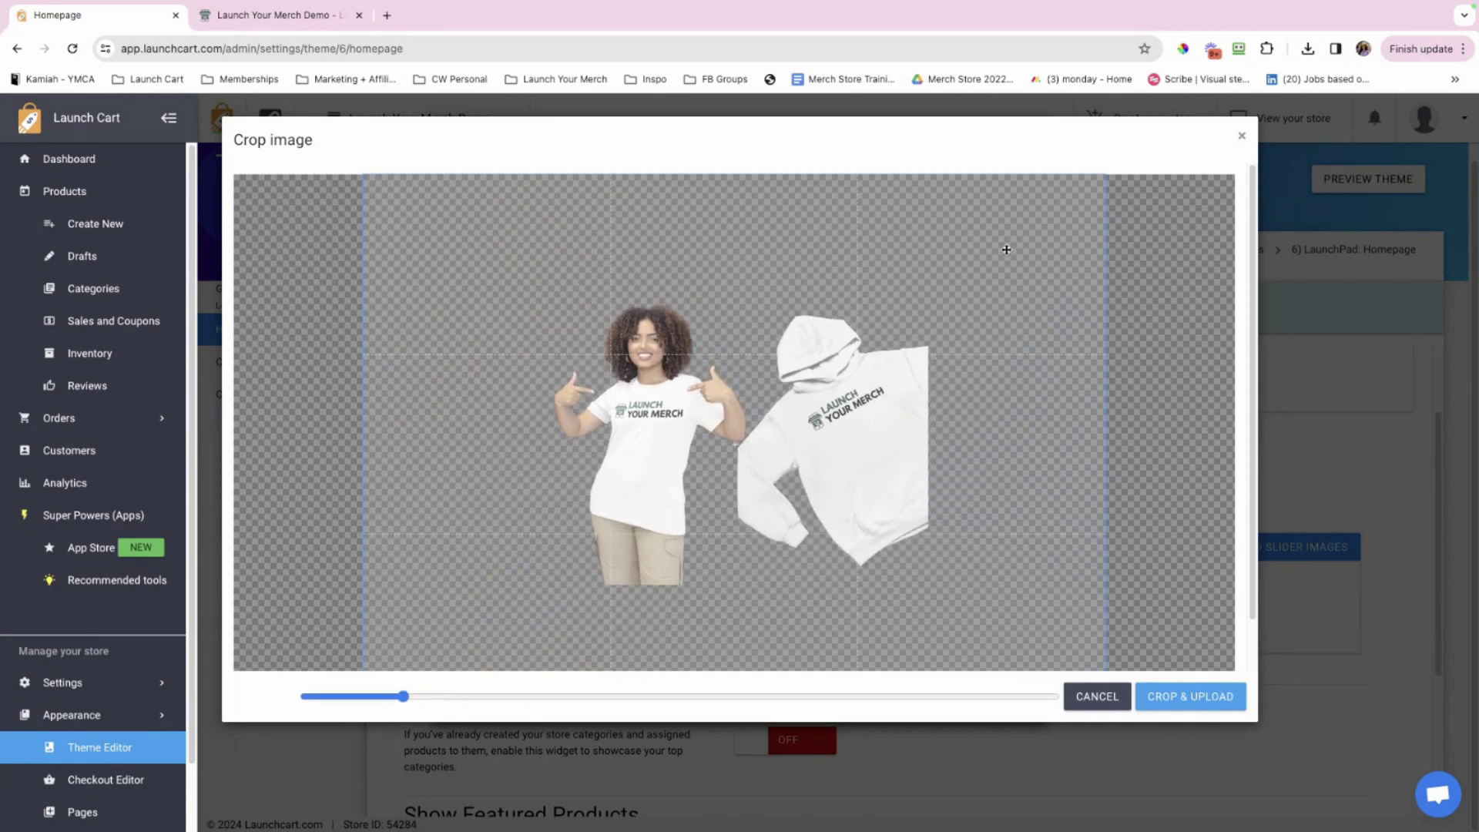
mouse_move(403, 696)
mouse_down()
mouse_move(462, 695)
mouse_move(386, 696)
mouse_up()
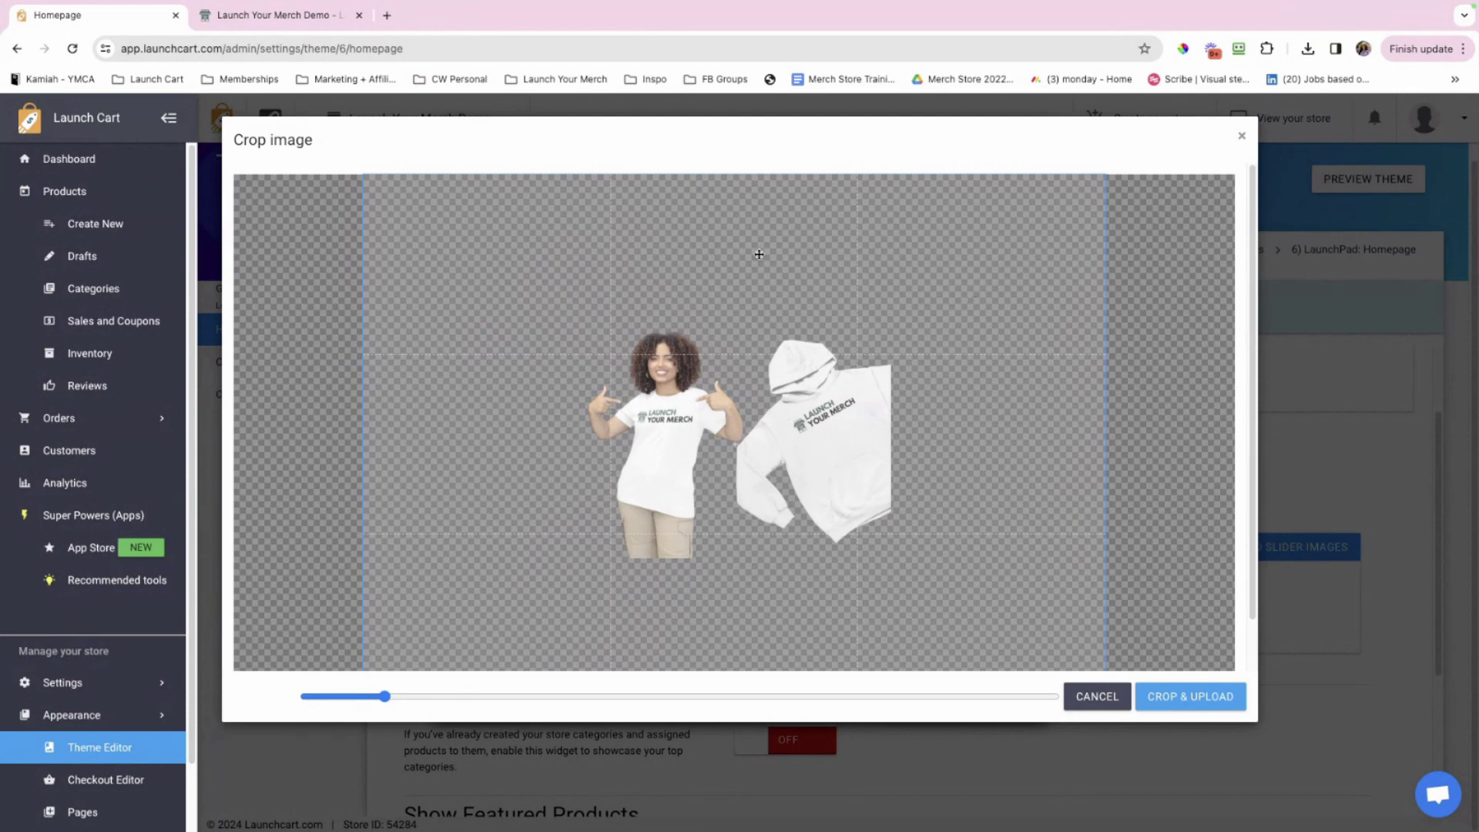
drag(385, 697, 494, 701)
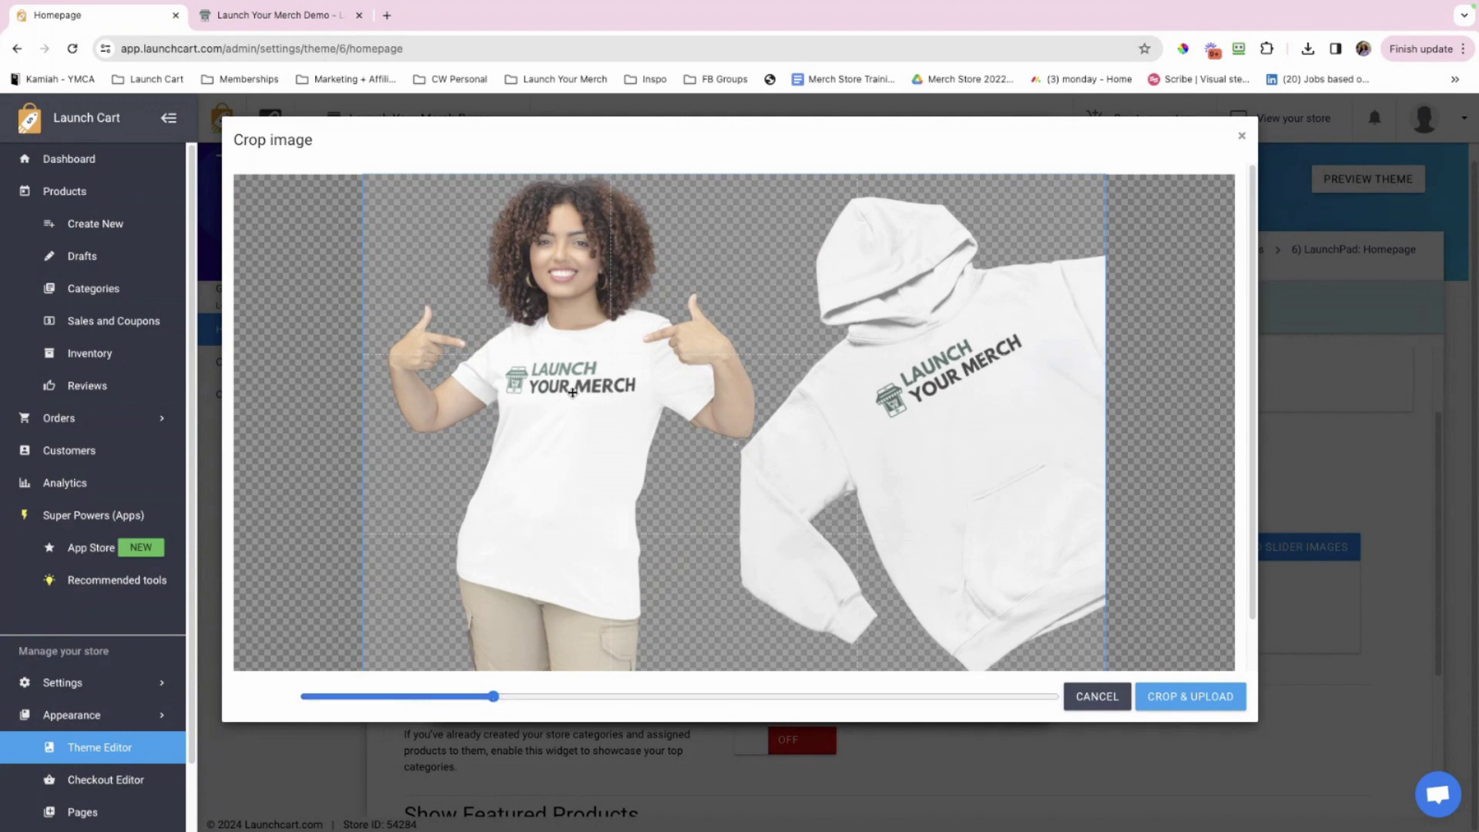
- Crop and upload the slider image, leaving the slide background colour unchanged
click(1204, 700)
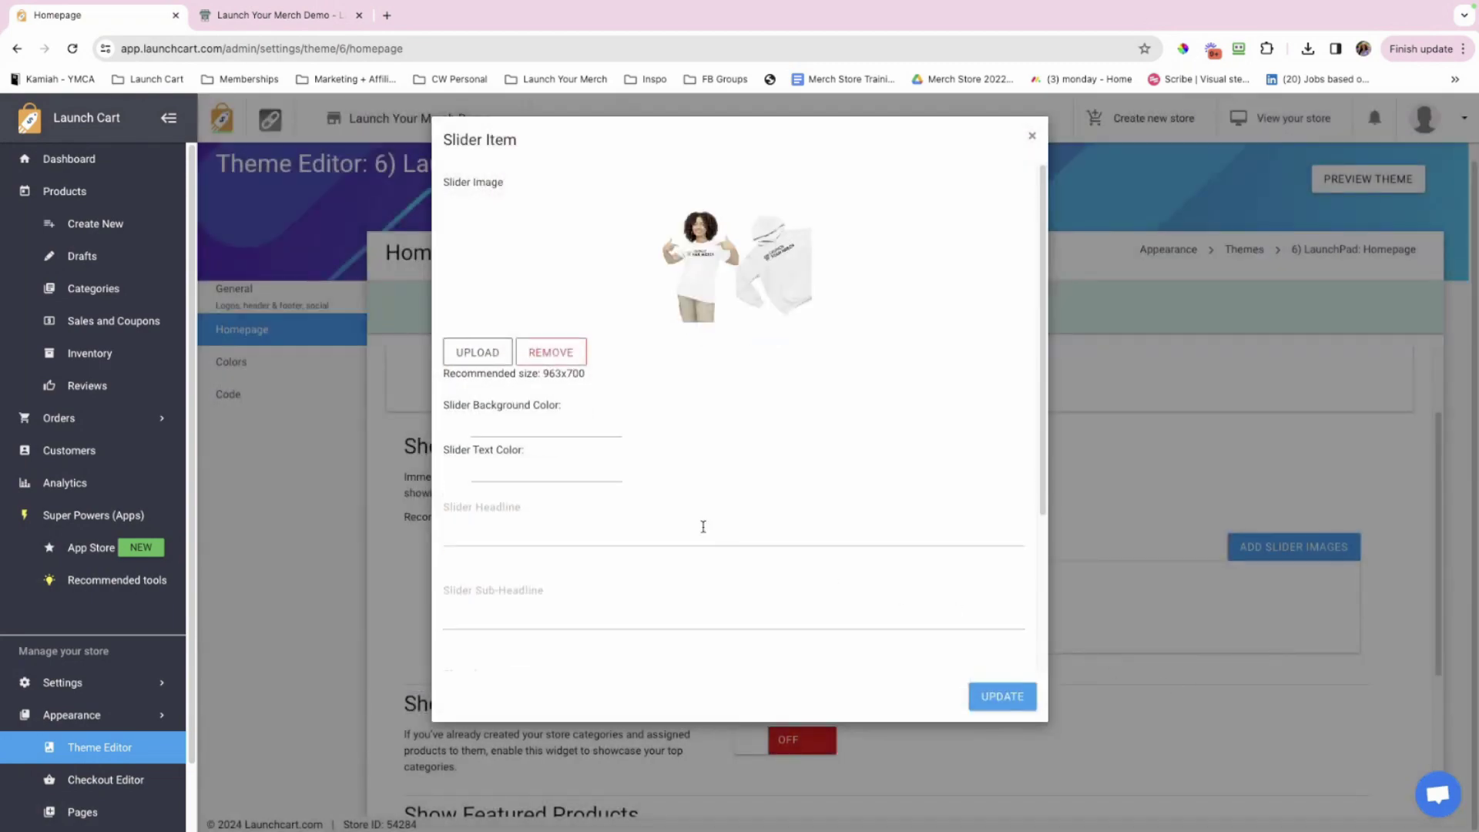
scroll(662, 514, down, 2)
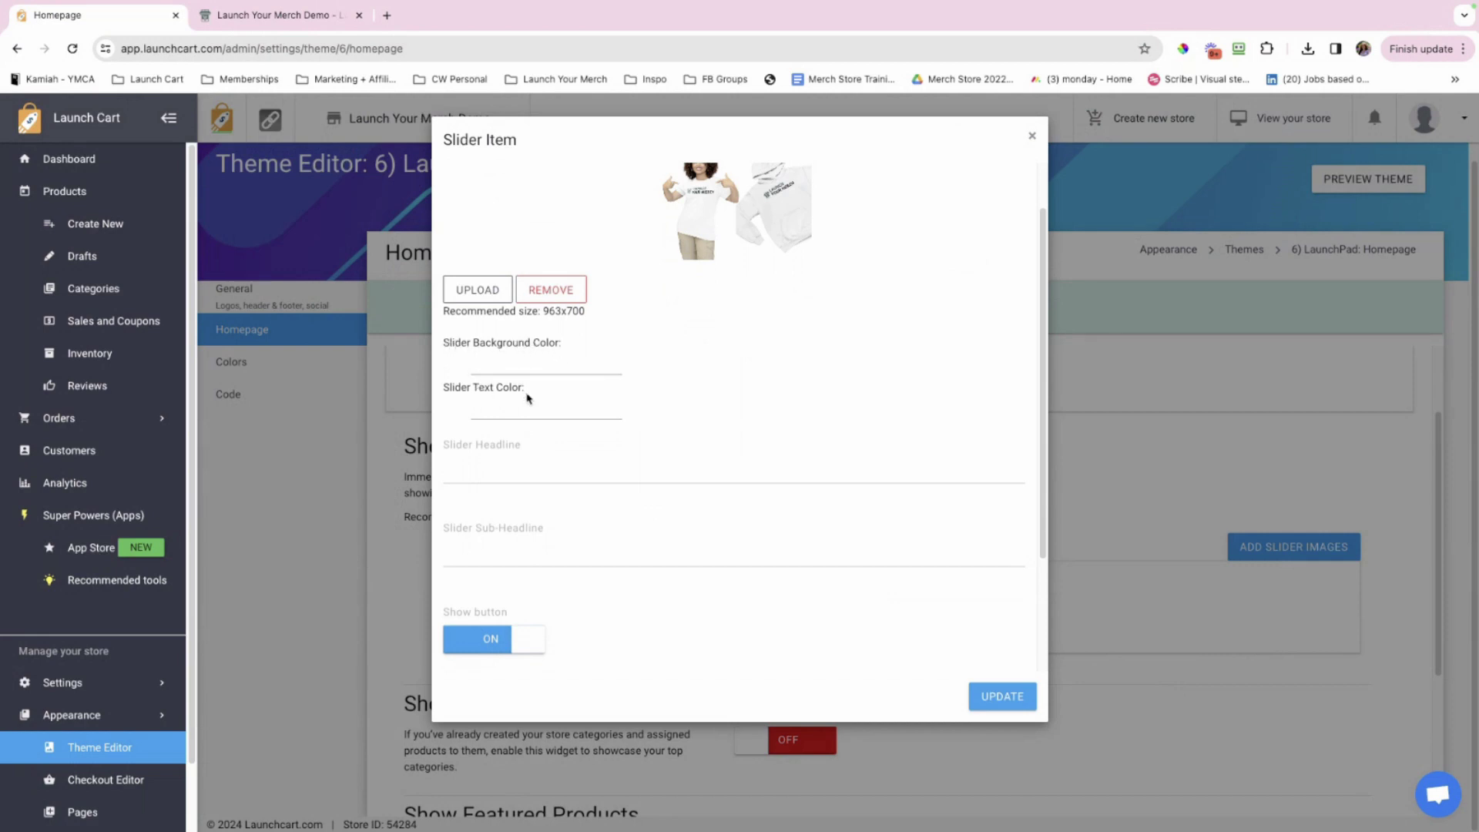
click(518, 364)
click(834, 331)
- Enter the slide headline 'The Official Launch Your Merch Store'
click(602, 473)
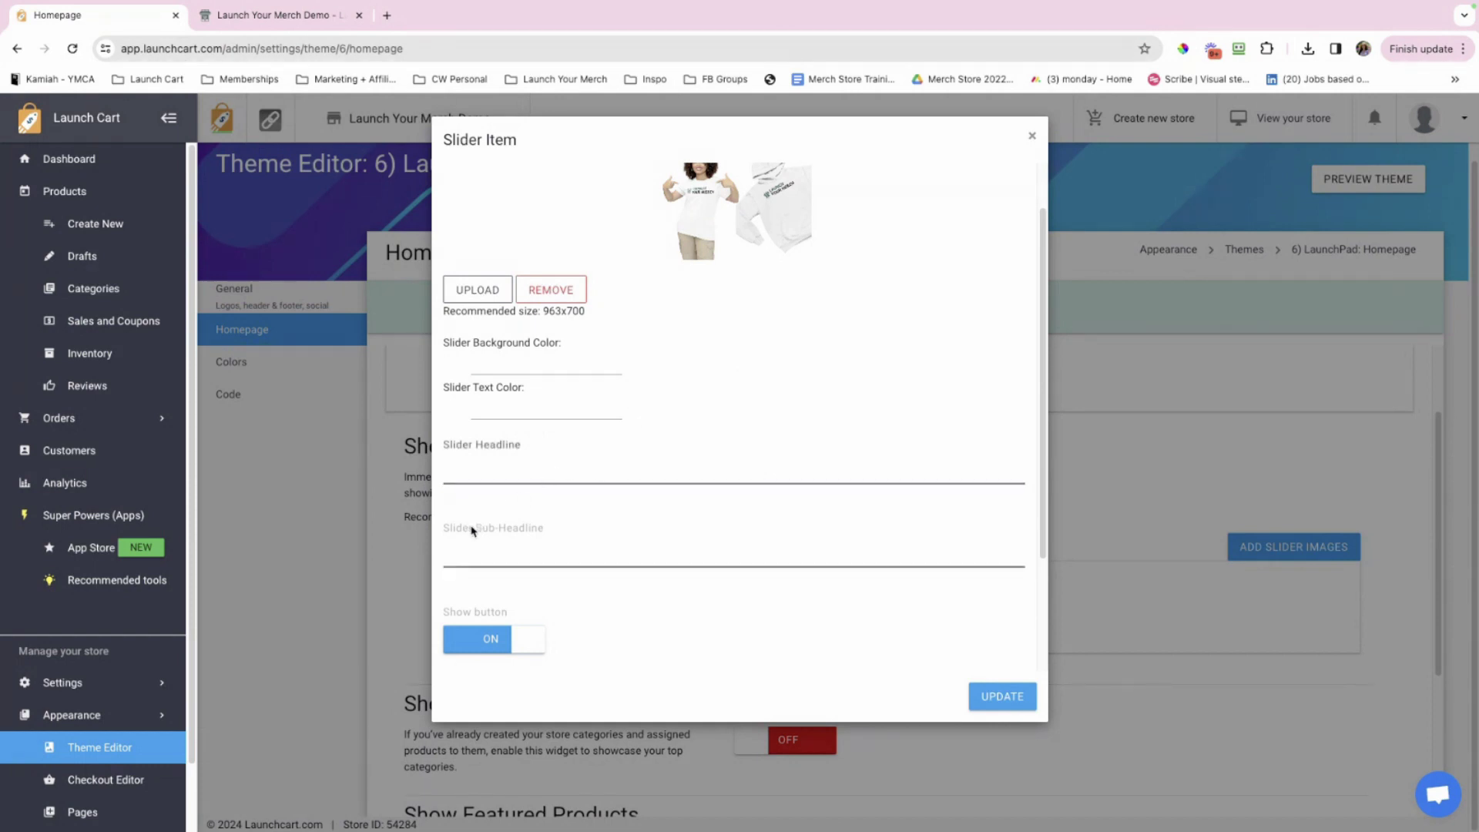
scroll(472, 524, down, 1)
click(519, 478)
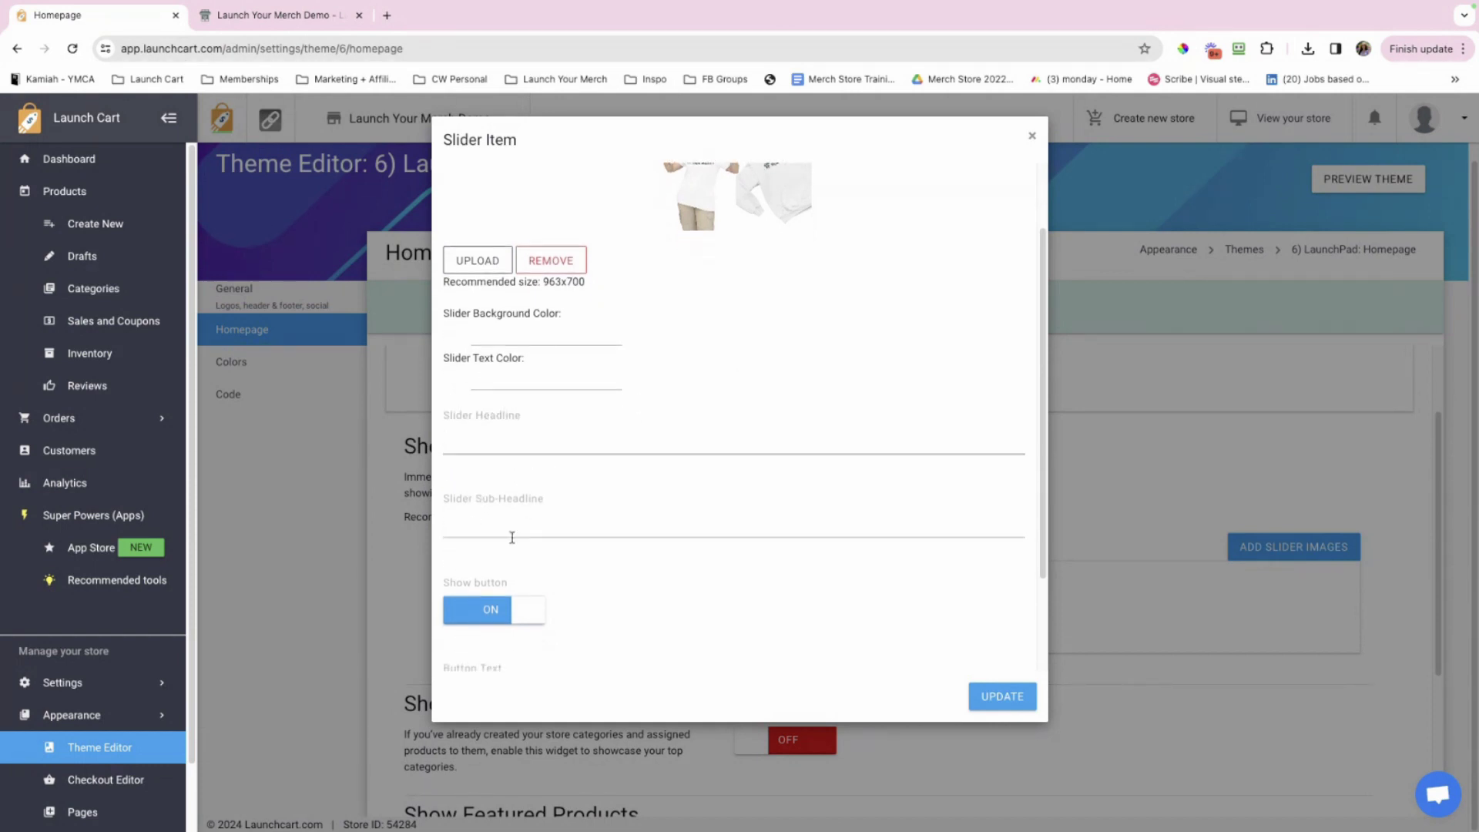
click(541, 444)
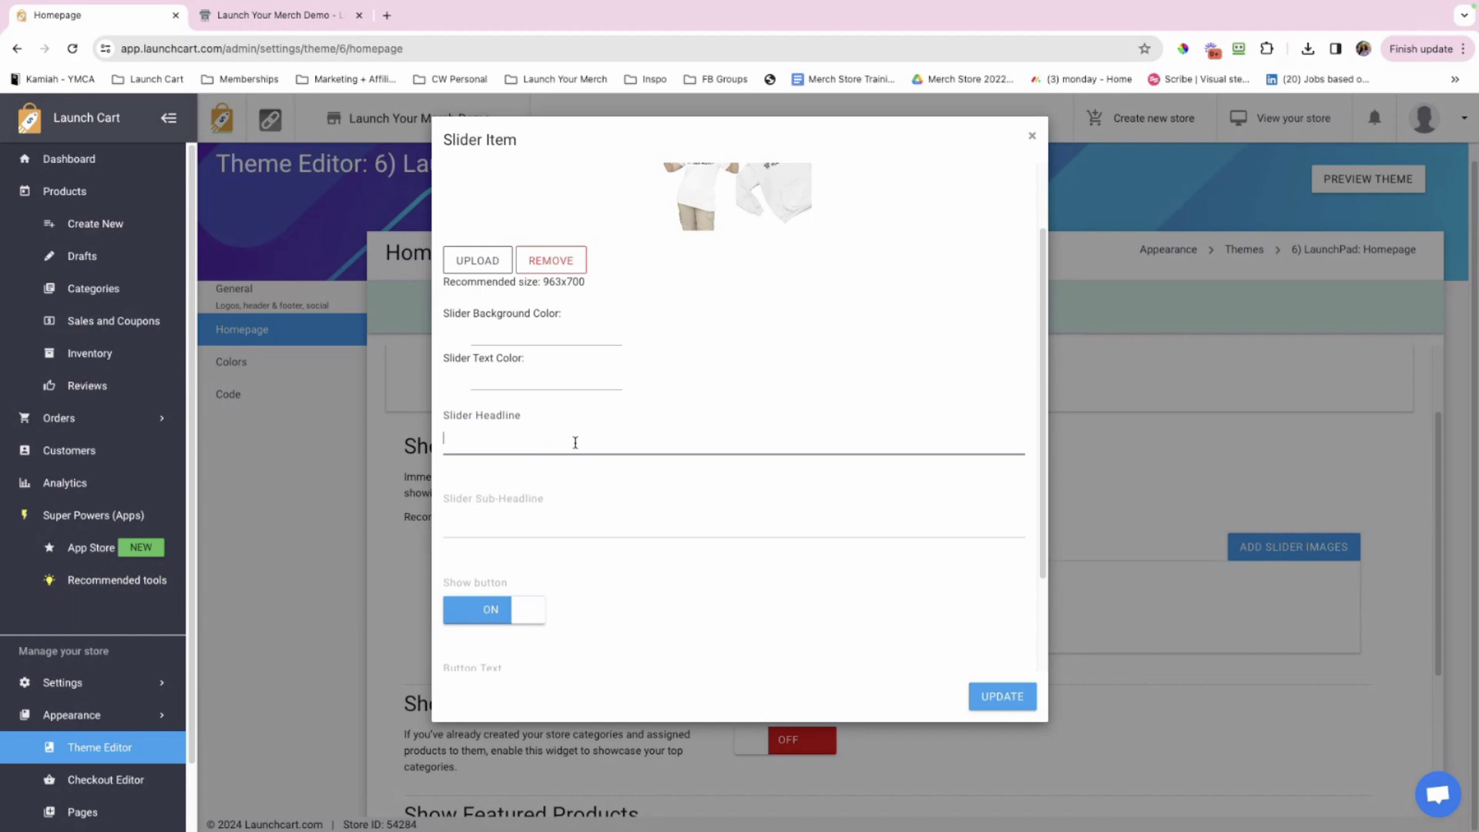
click(542, 523)
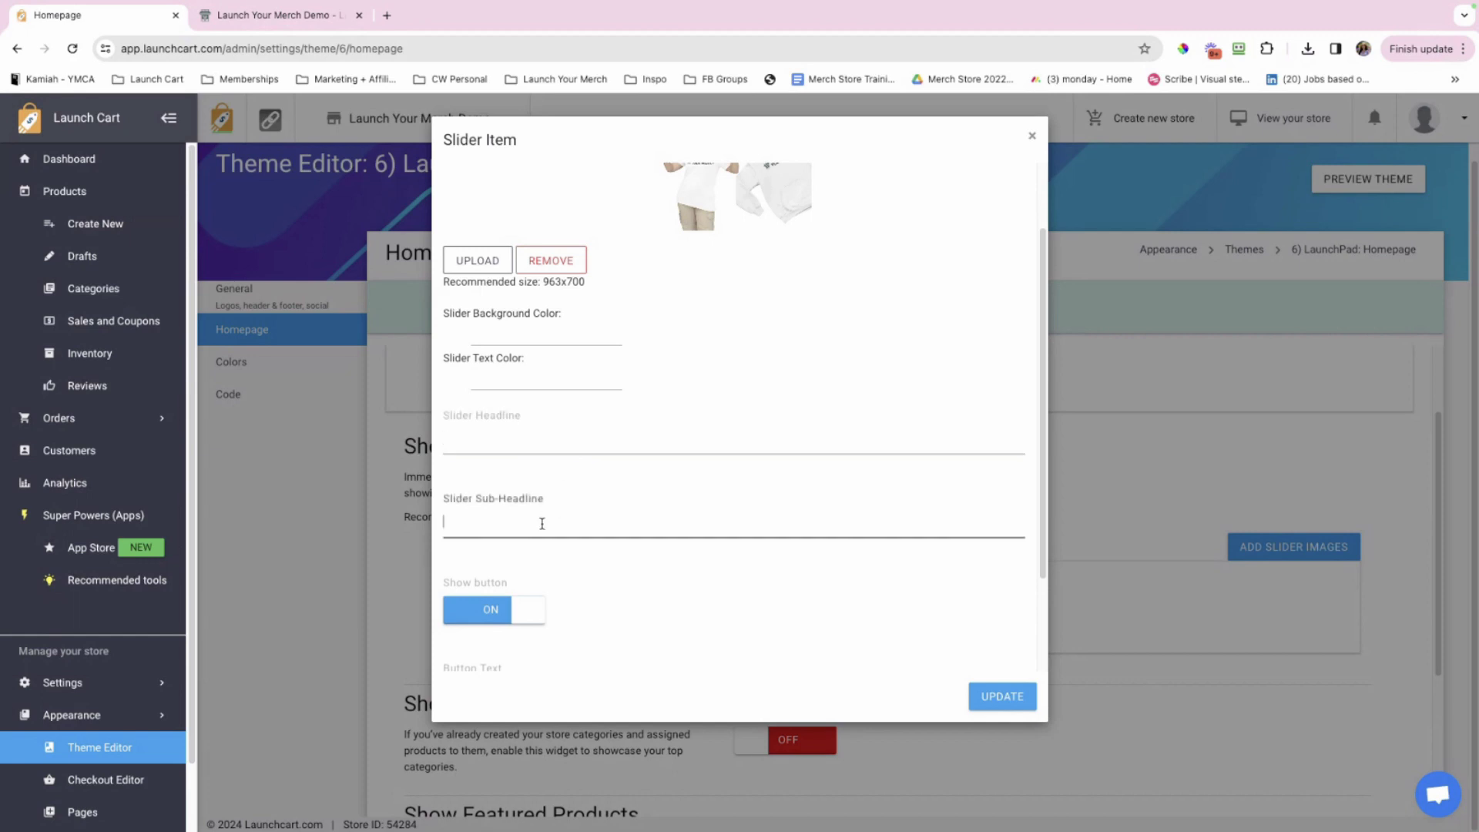
click(488, 443)
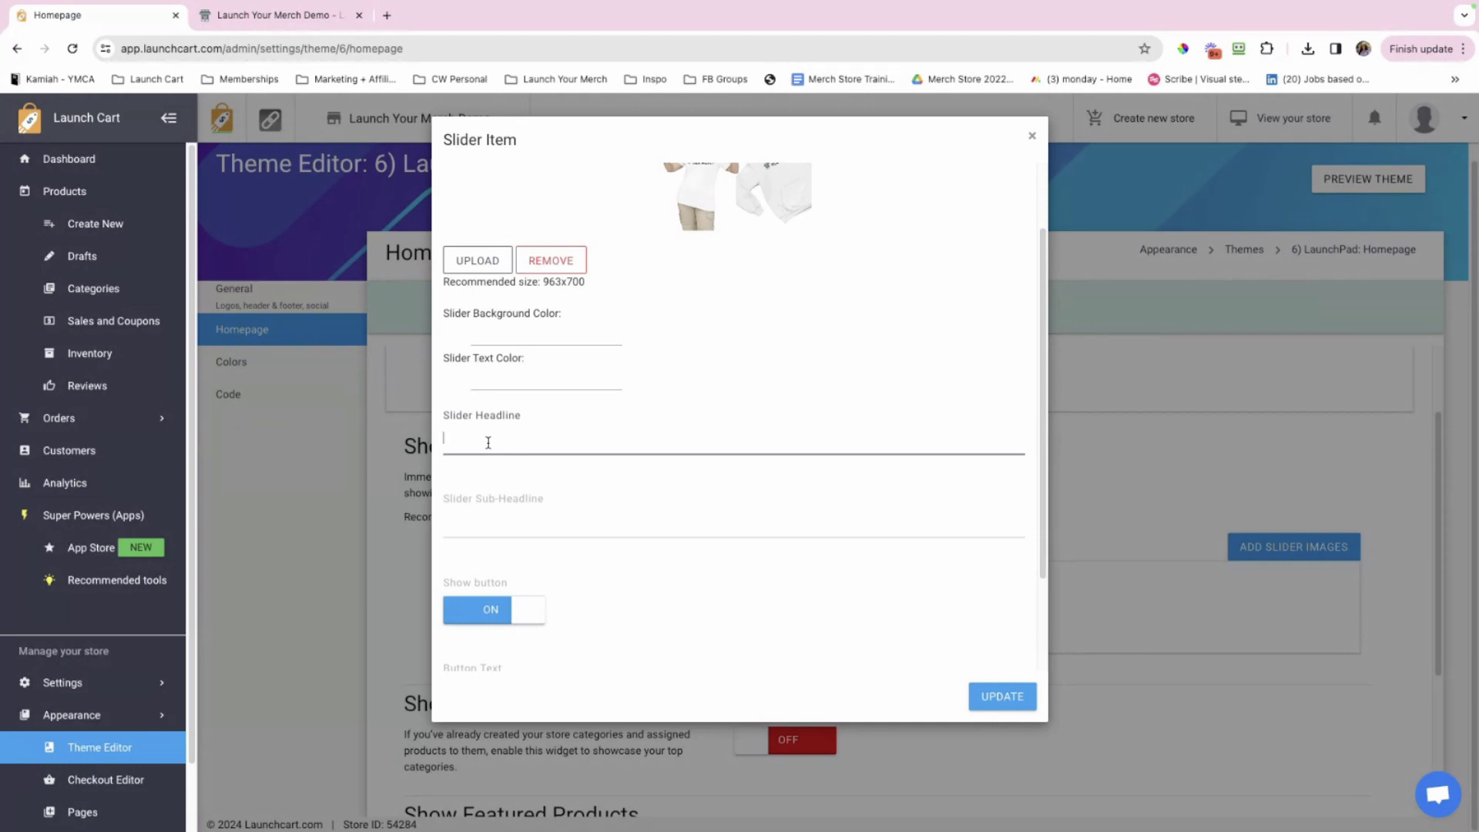
text(The Officeial)
text(Launch Your Merch SToree)
- Type the sub-headline 'The Best Motivating and Inspiring Merch Out There!'
click(537, 517)
text(The Best)
key(BackSpace)
key(BackSpace)
text(Motivationg and Inspiring Merch Out There!)
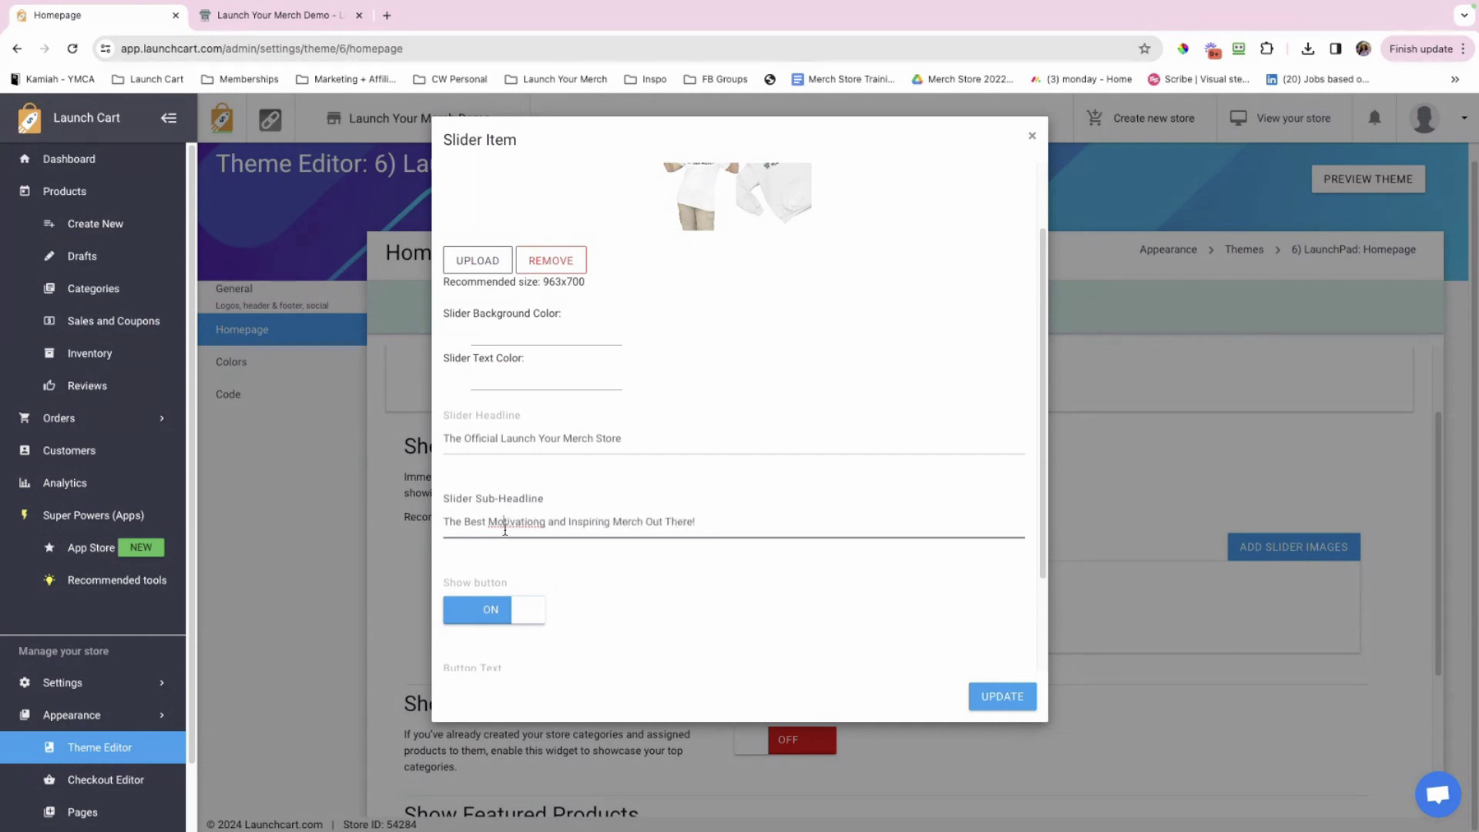
- Correct the misspelled word to 'Motivating' using the spelling suggestion, then select the sub-headline
right_click(531, 525)
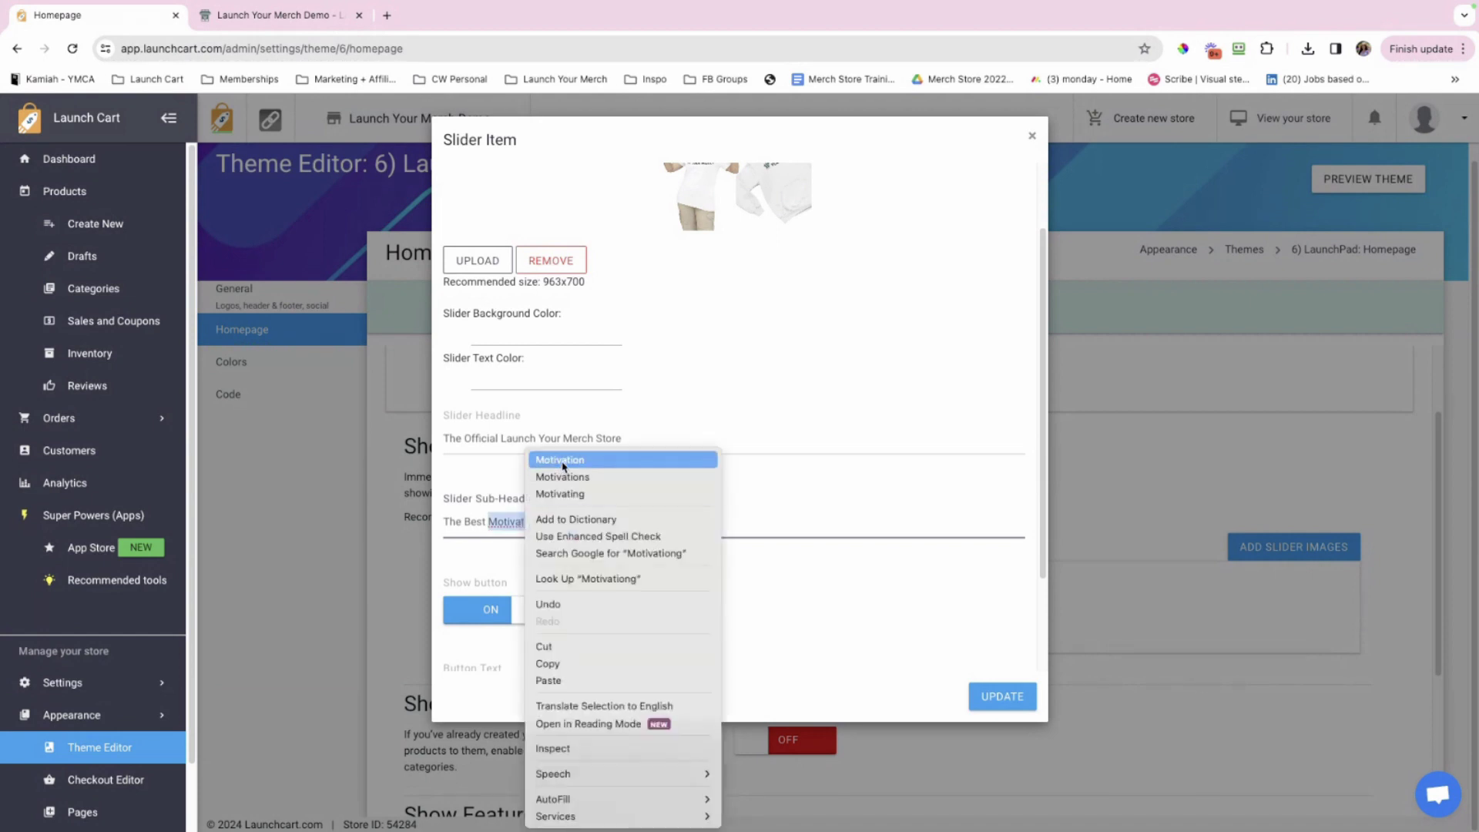
click(560, 460)
key(BackSpace)
key(BackSpace)
text(ng)
scroll(690, 522, down, 1)
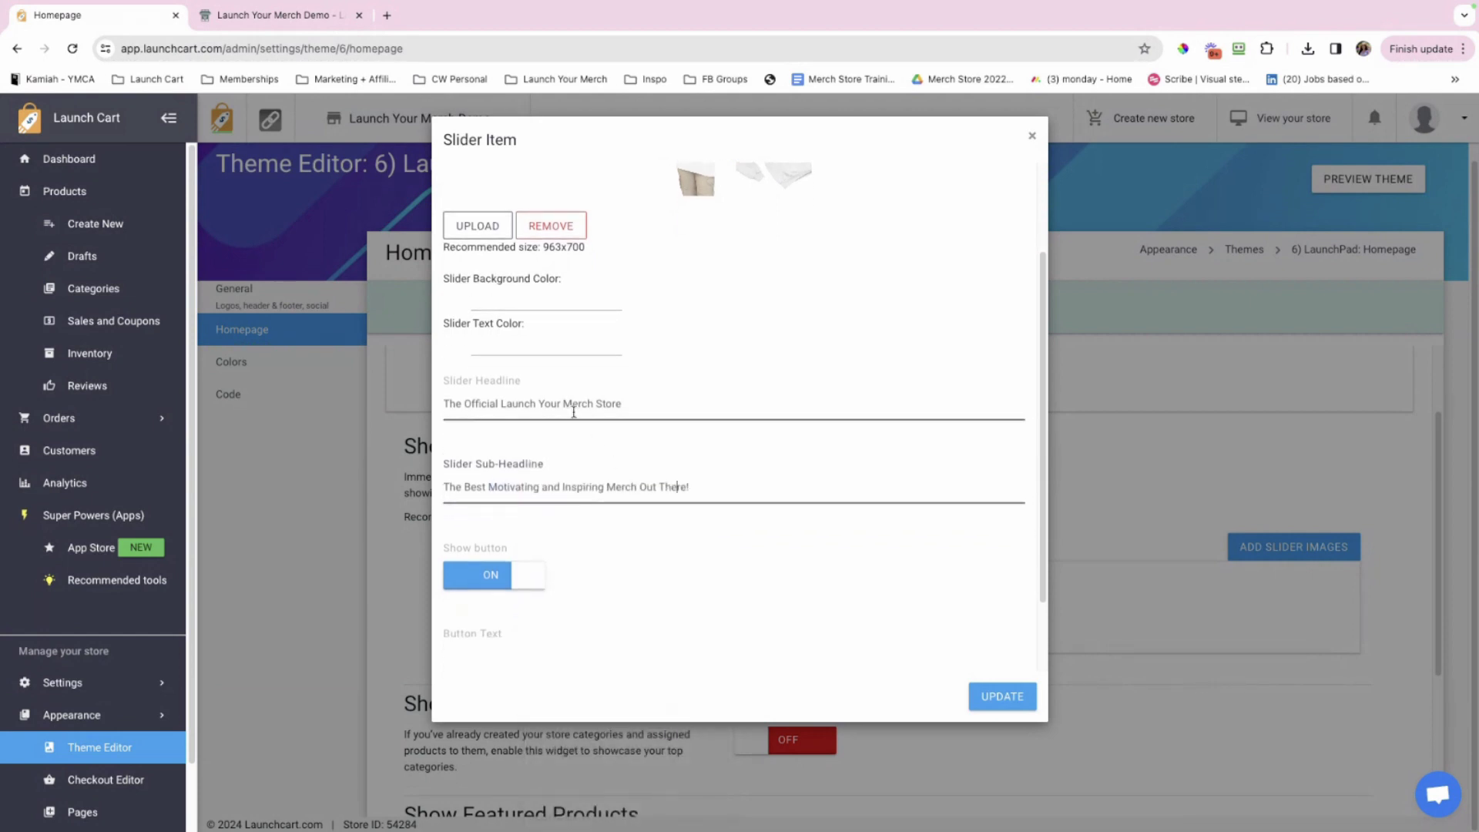
drag(573, 403, 455, 401)
mouse_move(462, 486)
mouse_down()
mouse_move(627, 483)
mouse_move(443, 480)
mouse_up()
triple_click(637, 408)
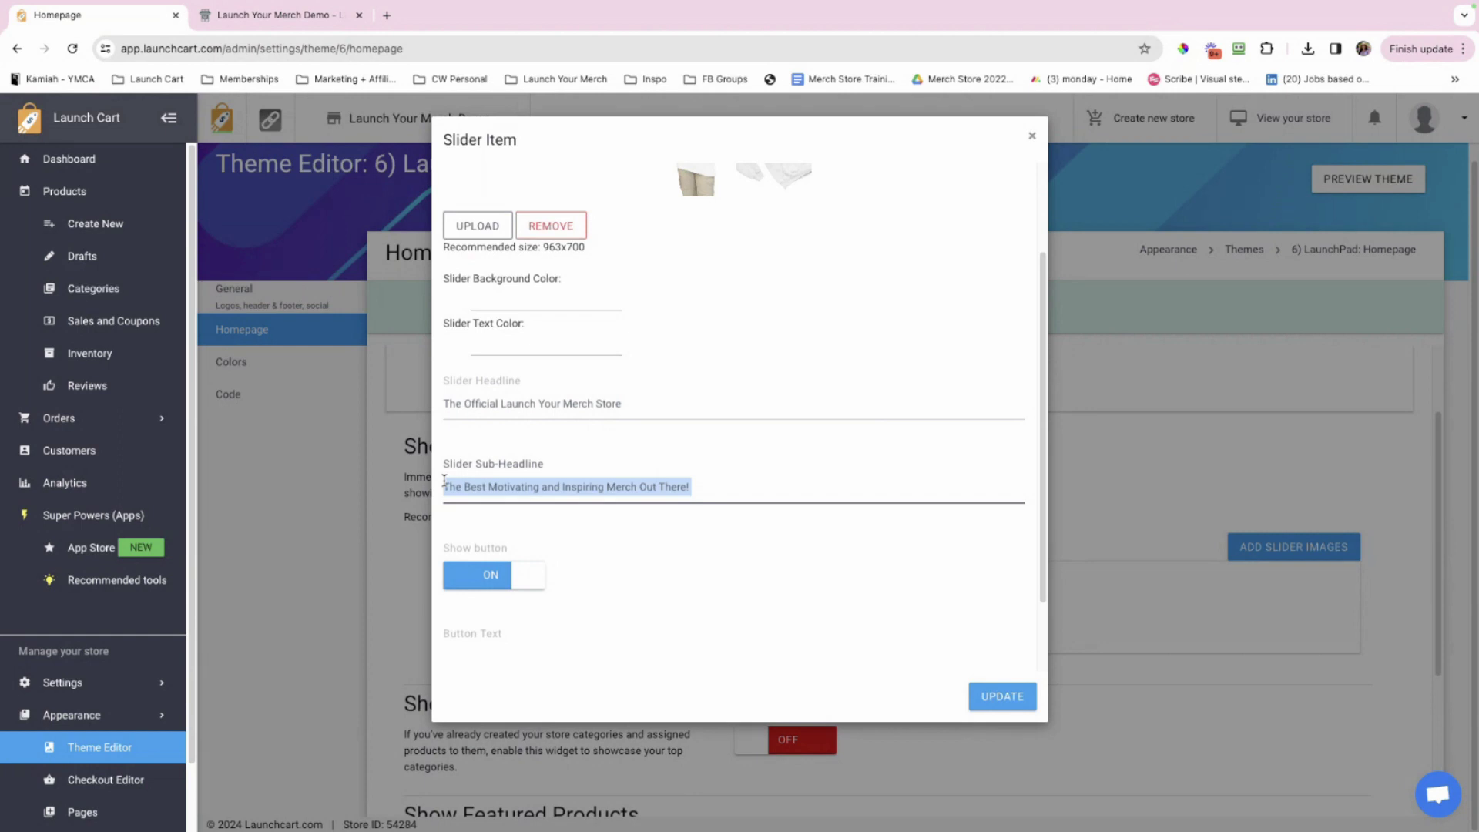
- Keep the slider button on and label it 'Shop Now'
scroll(629, 486, down, 1)
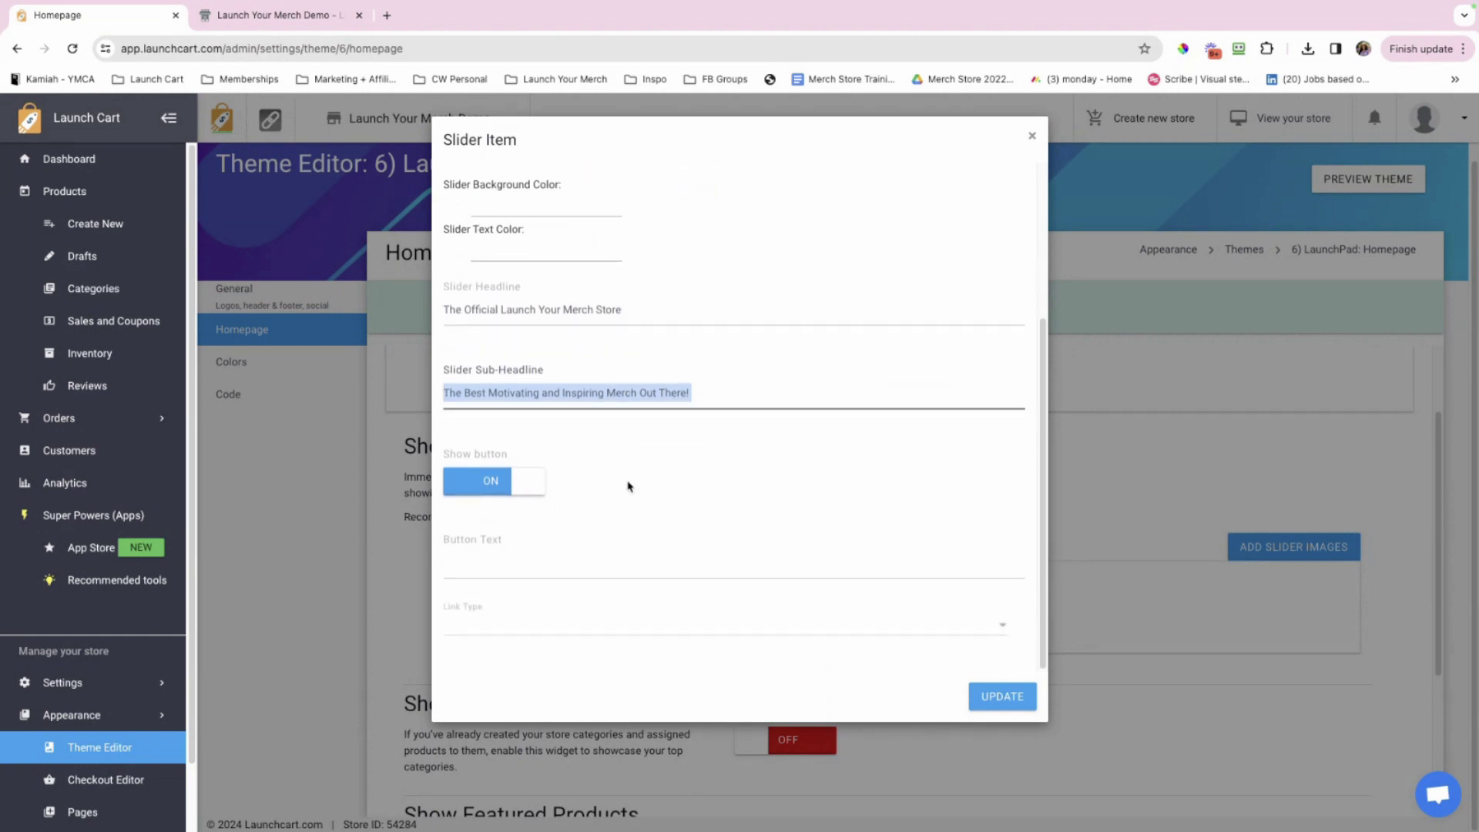
click(513, 491)
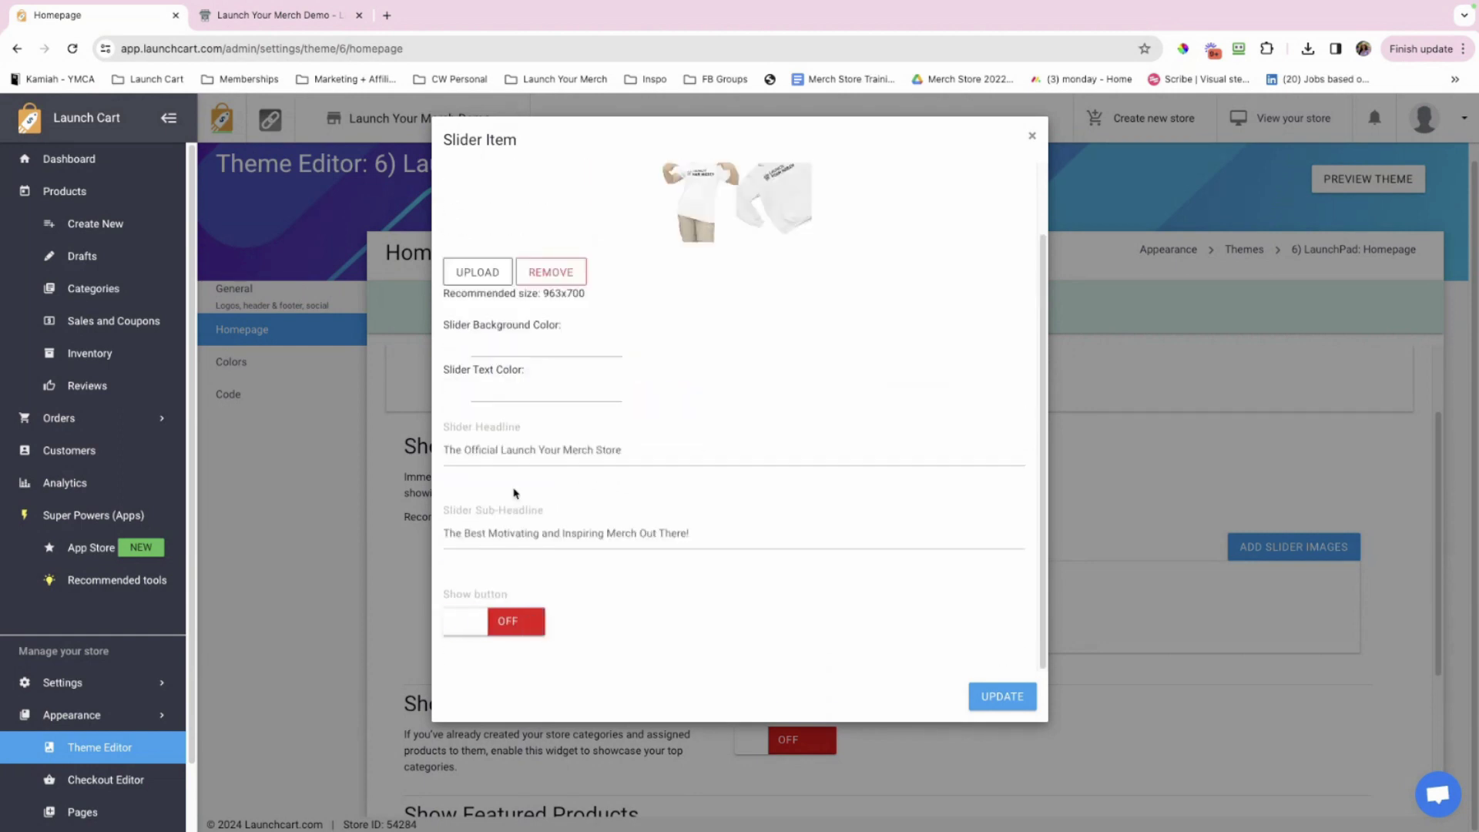
click(479, 621)
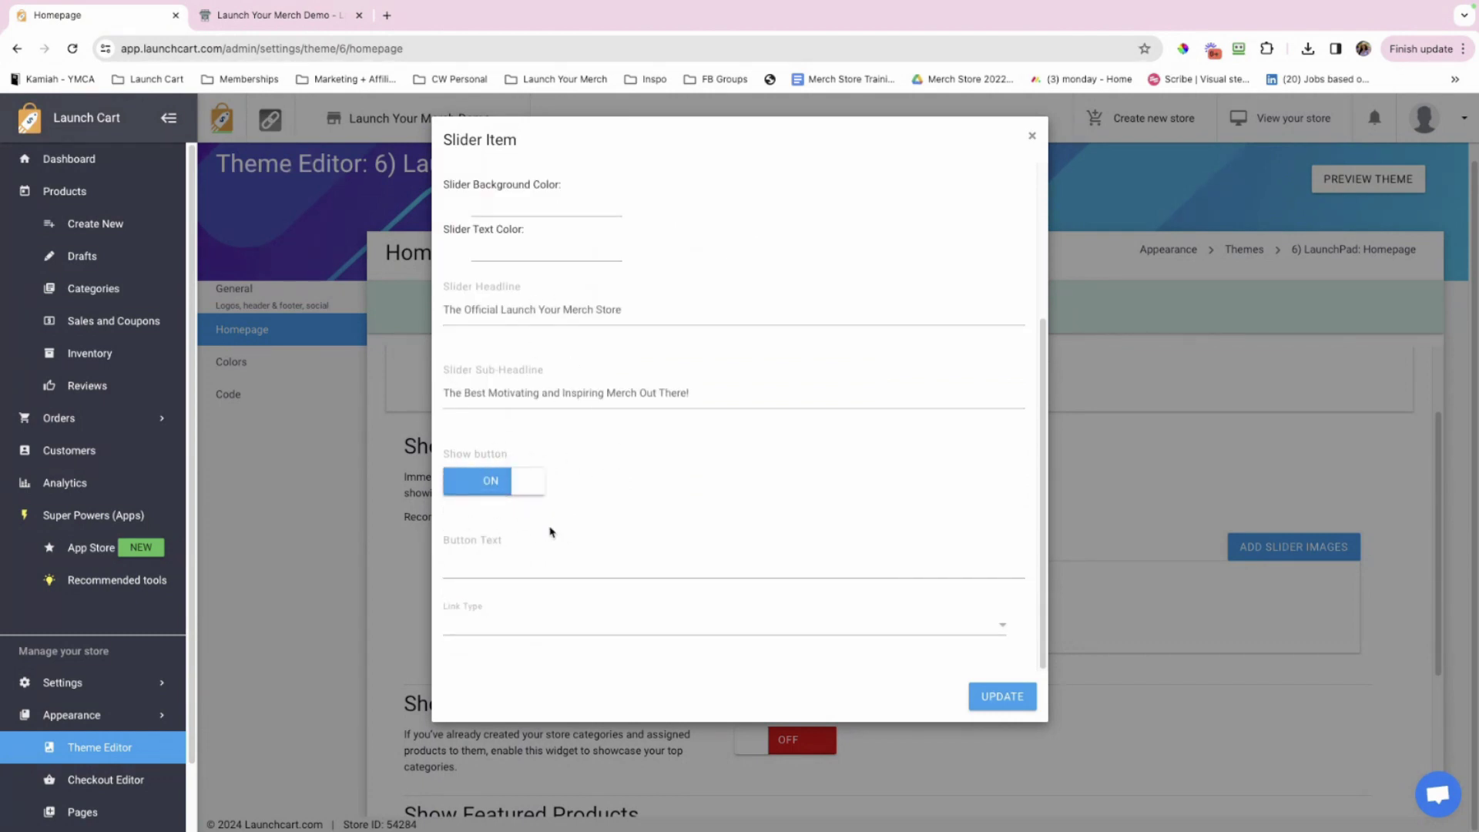
click(494, 568)
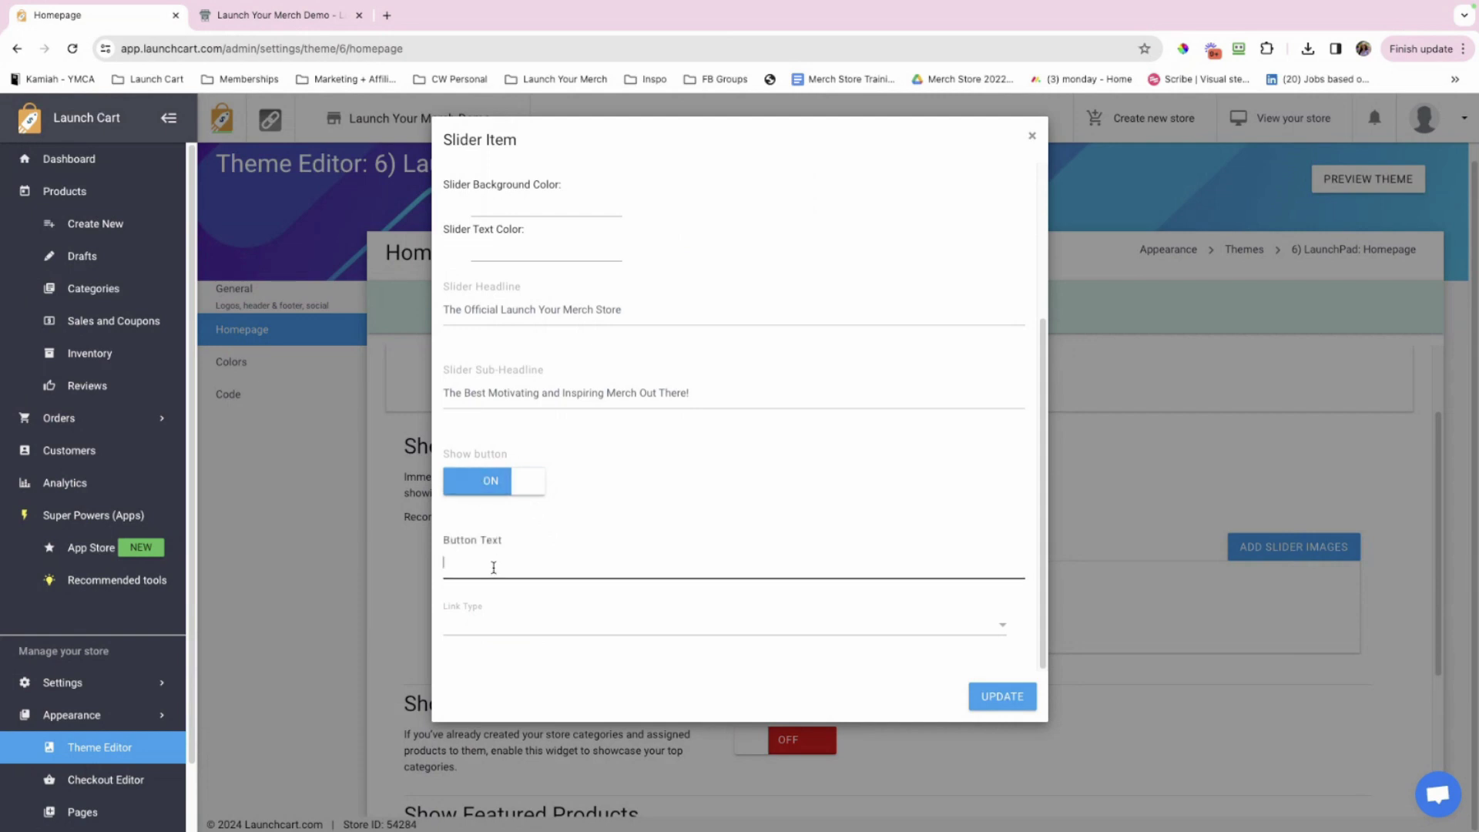
text(ShopwNow)
- Set the button's Link Type to Shop, update the slide, and save the homepage settings
click(515, 614)
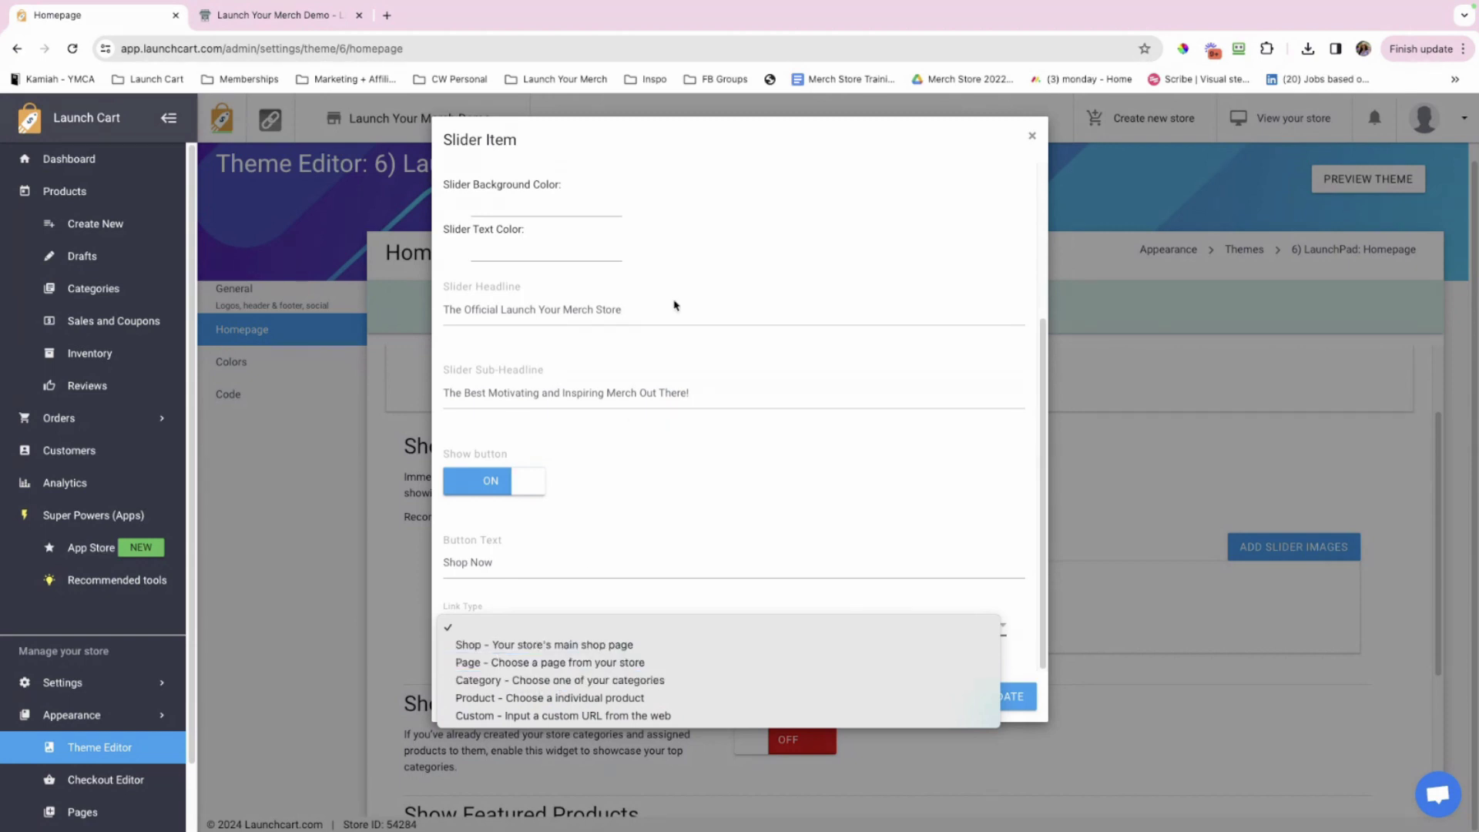
scroll(651, 423, up, 3)
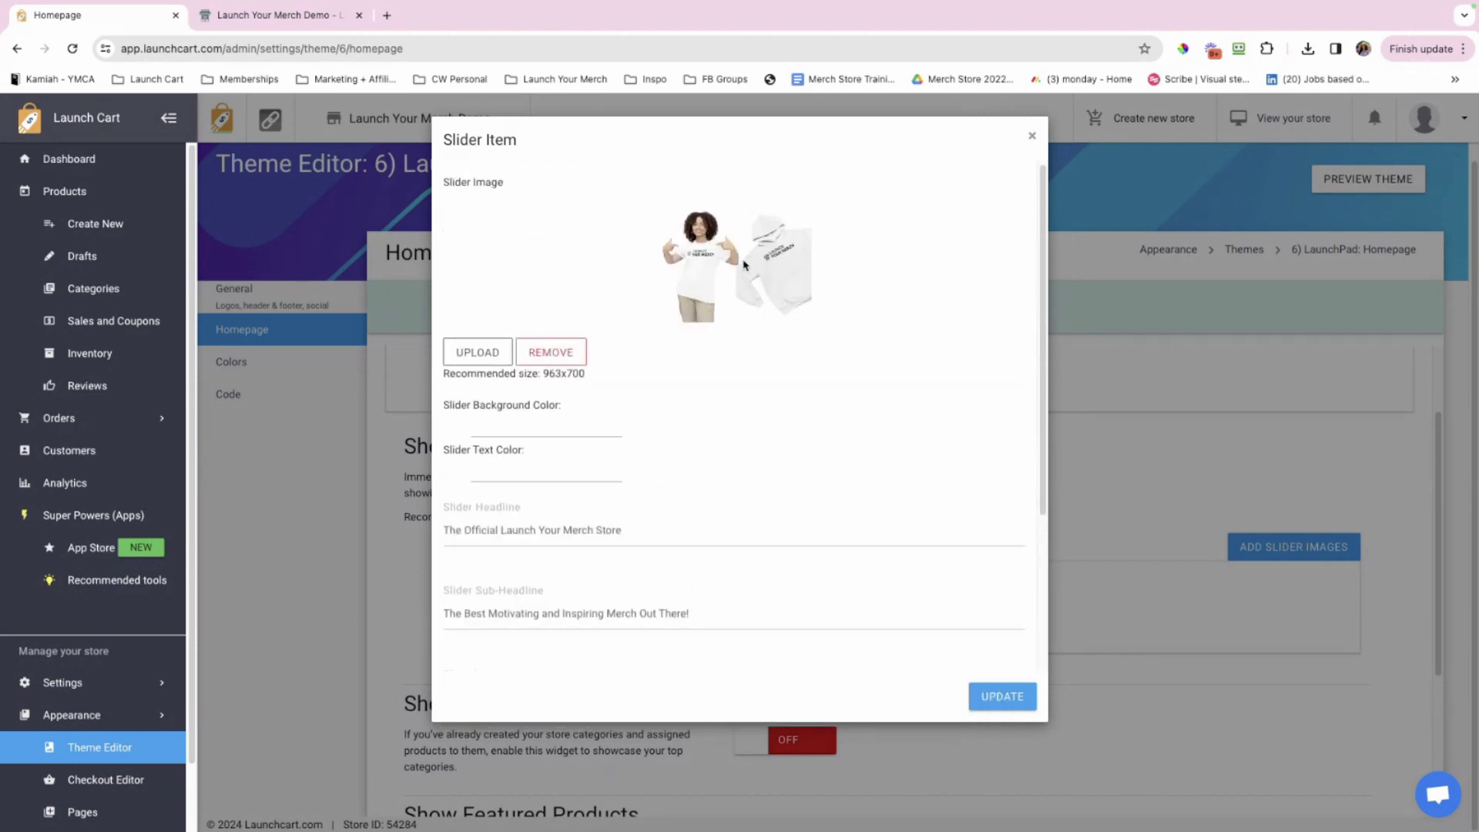
scroll(657, 388, down, 3)
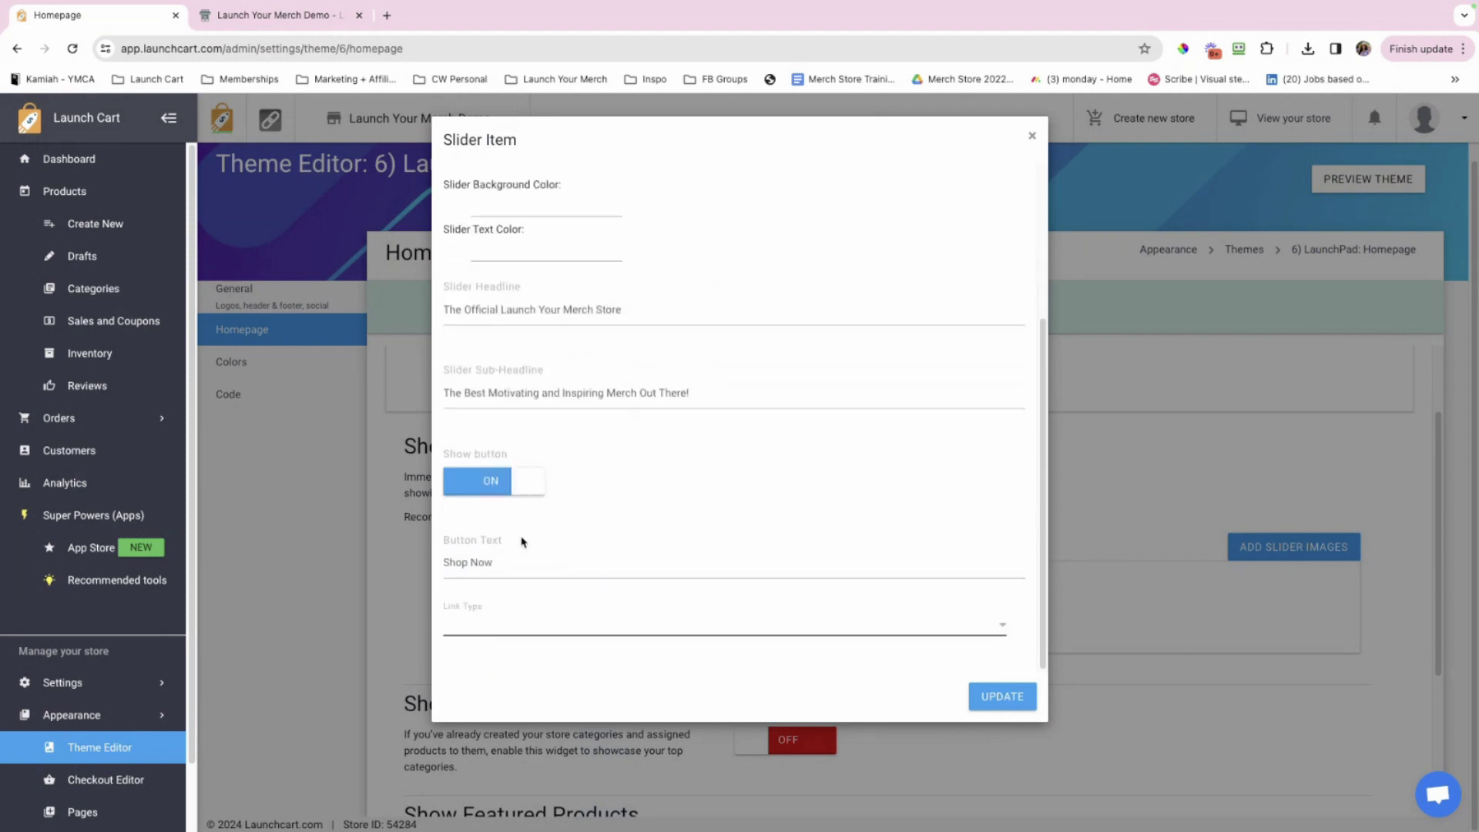
click(518, 620)
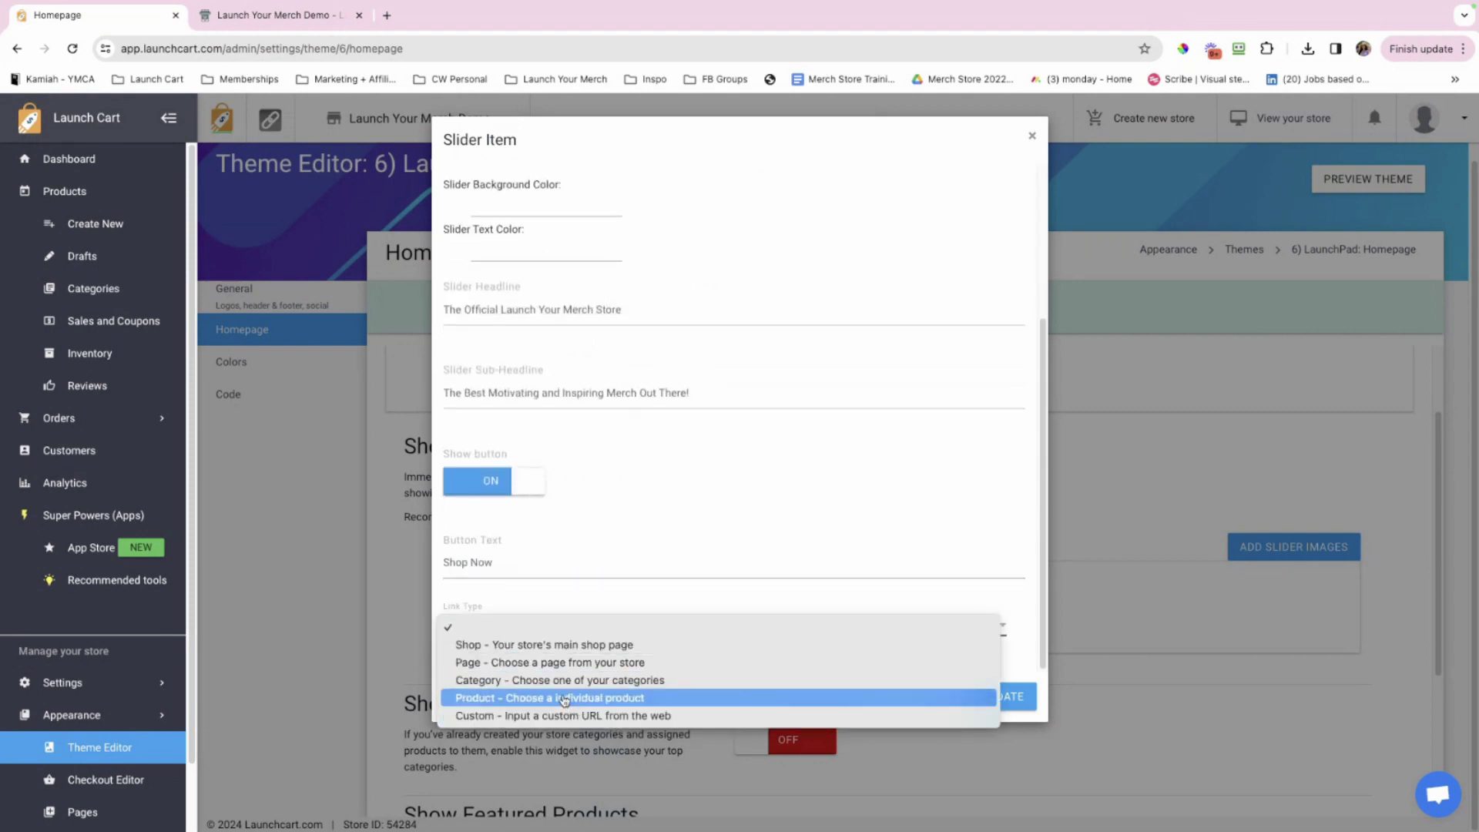
click(524, 645)
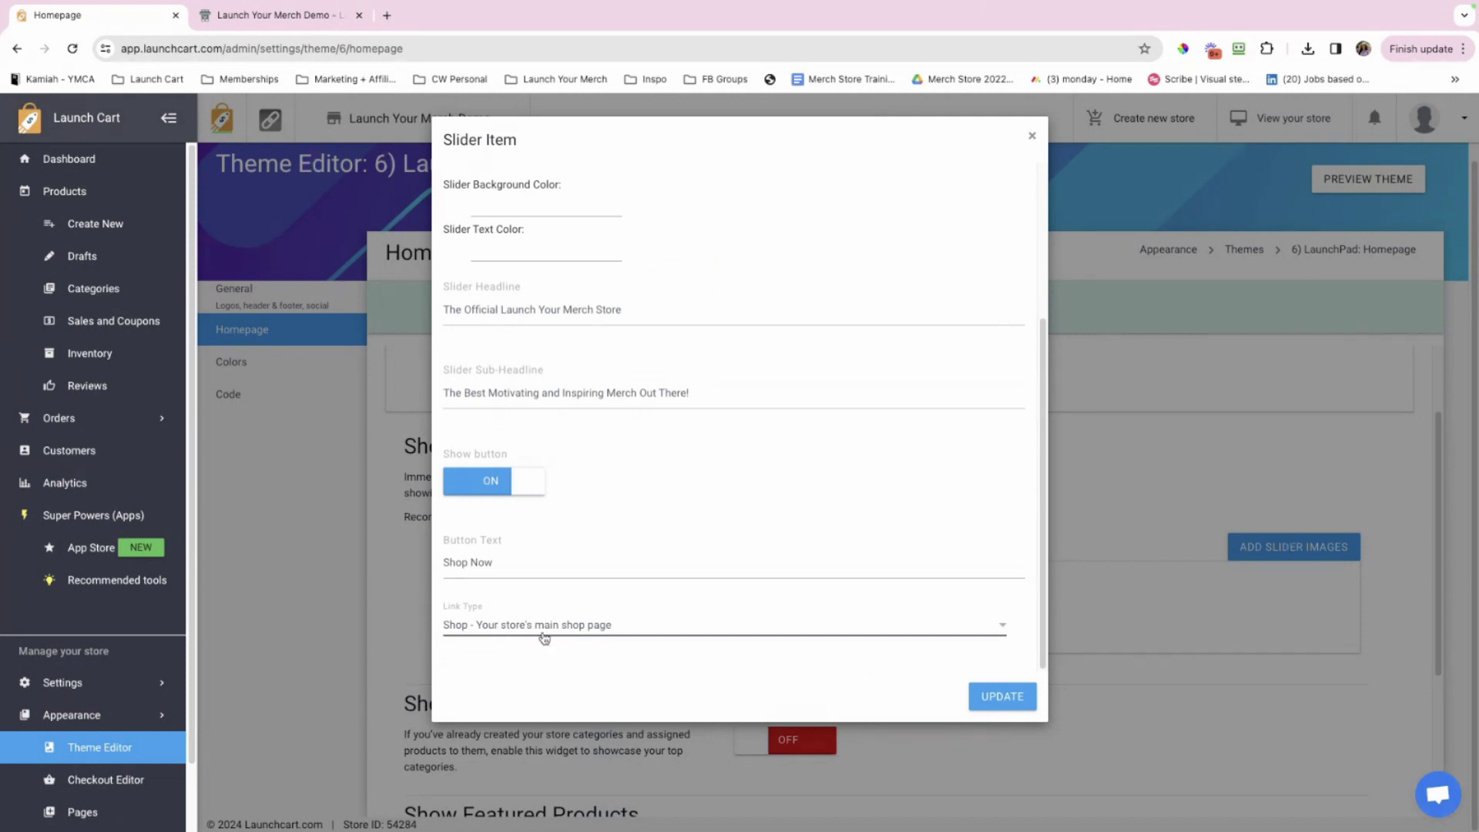
click(1002, 696)
scroll(621, 599, down, 2)
scroll(458, 621, down, 1)
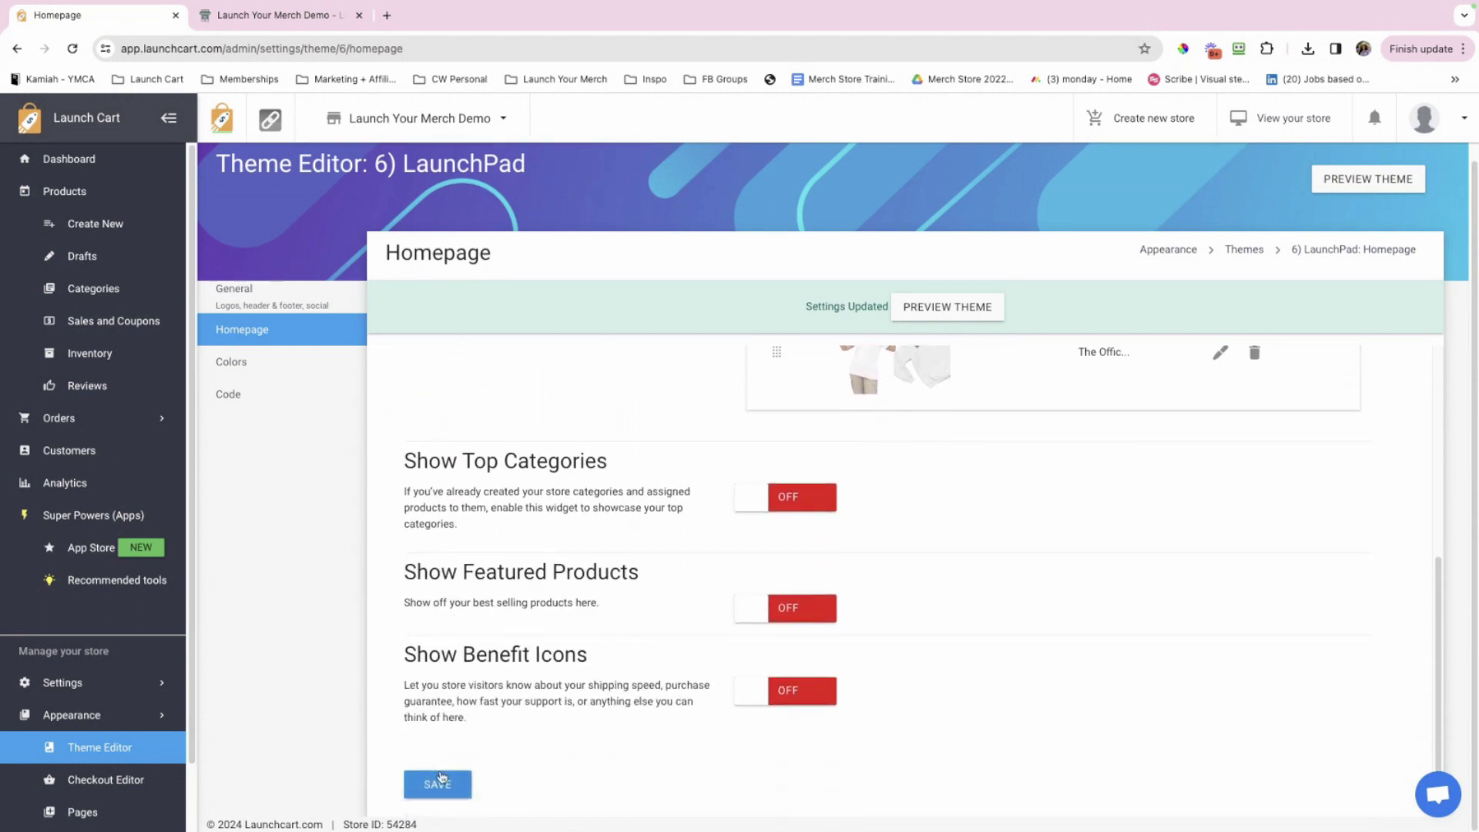
click(437, 783)
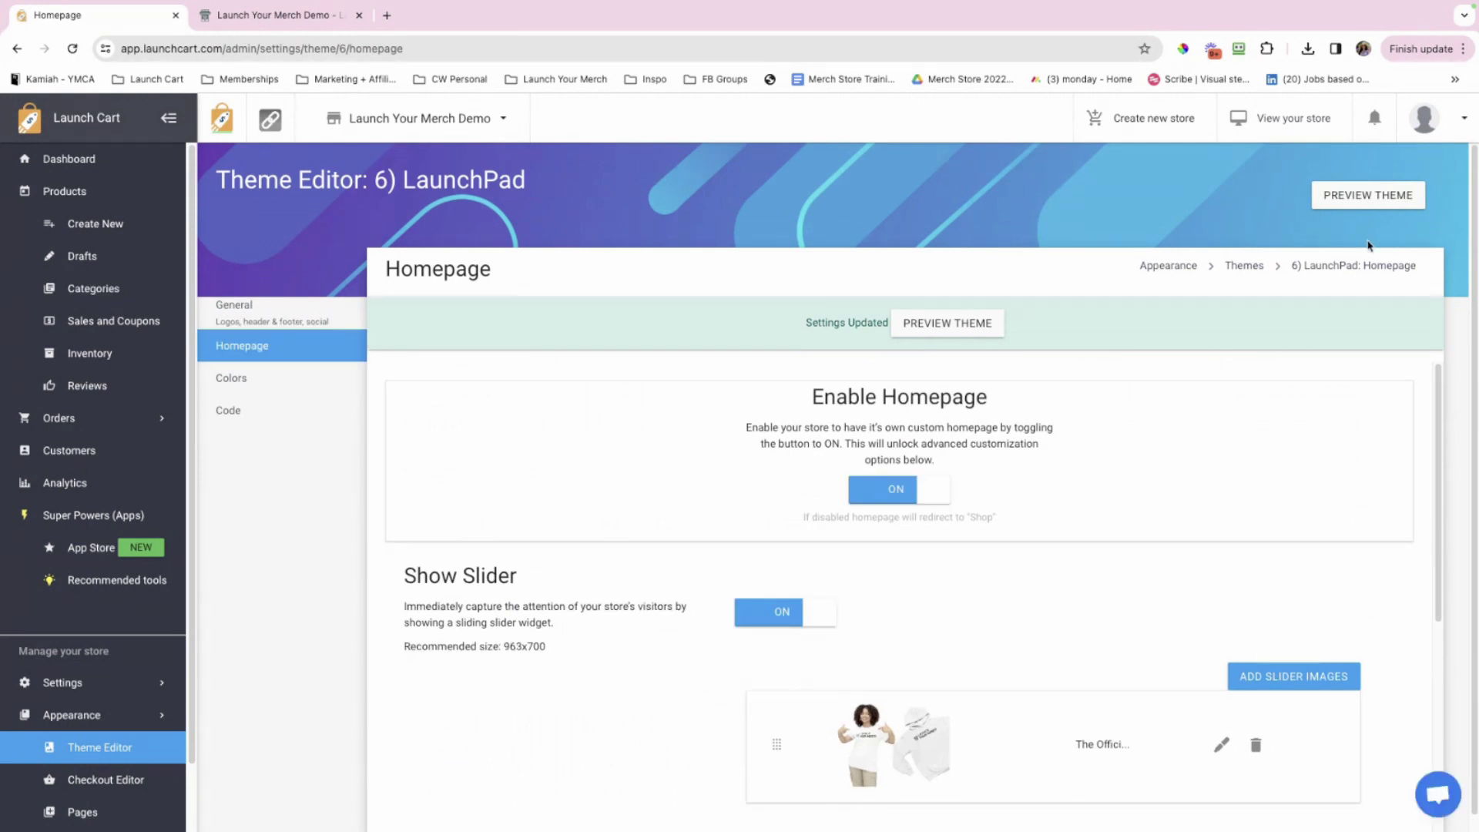
click(1365, 194)
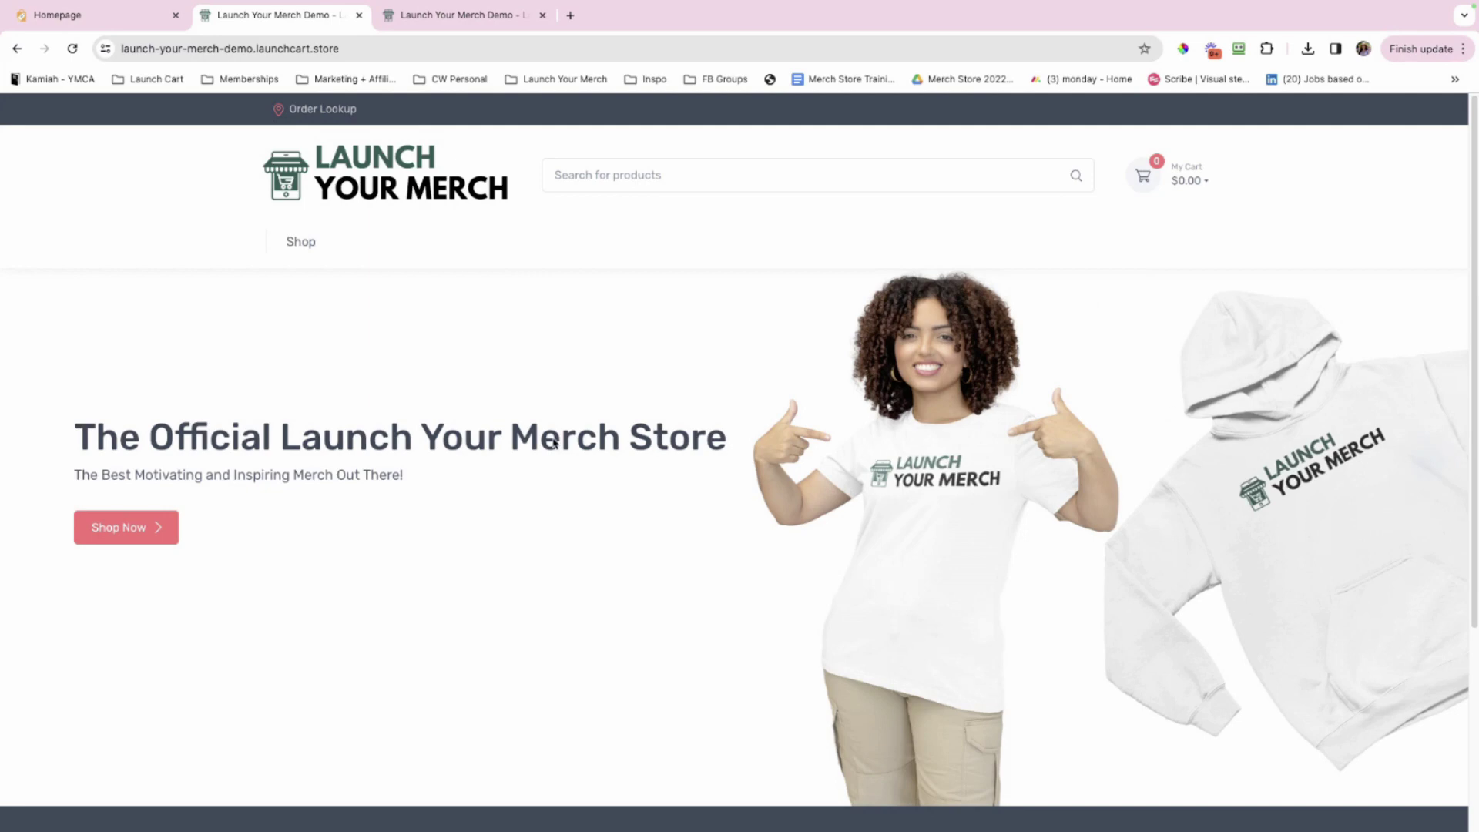
scroll(684, 463, down, 1)
scroll(1140, 616, up, 1)
- Edit the slider item and set its background colour to #28534a
click(144, 23)
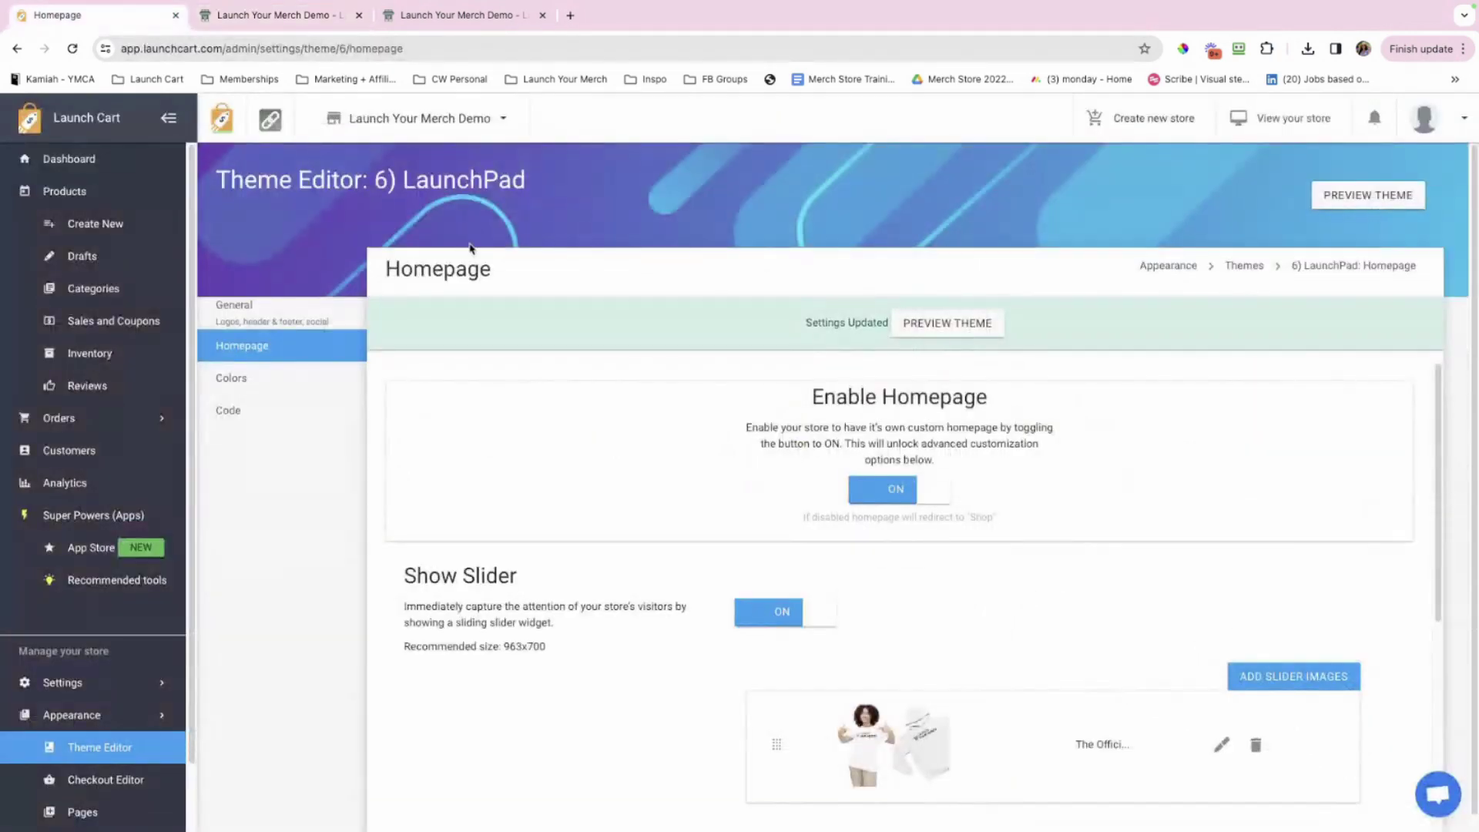
scroll(1079, 562, down, 2)
scroll(1079, 562, down, 1)
click(1221, 603)
click(512, 428)
text(28534A)
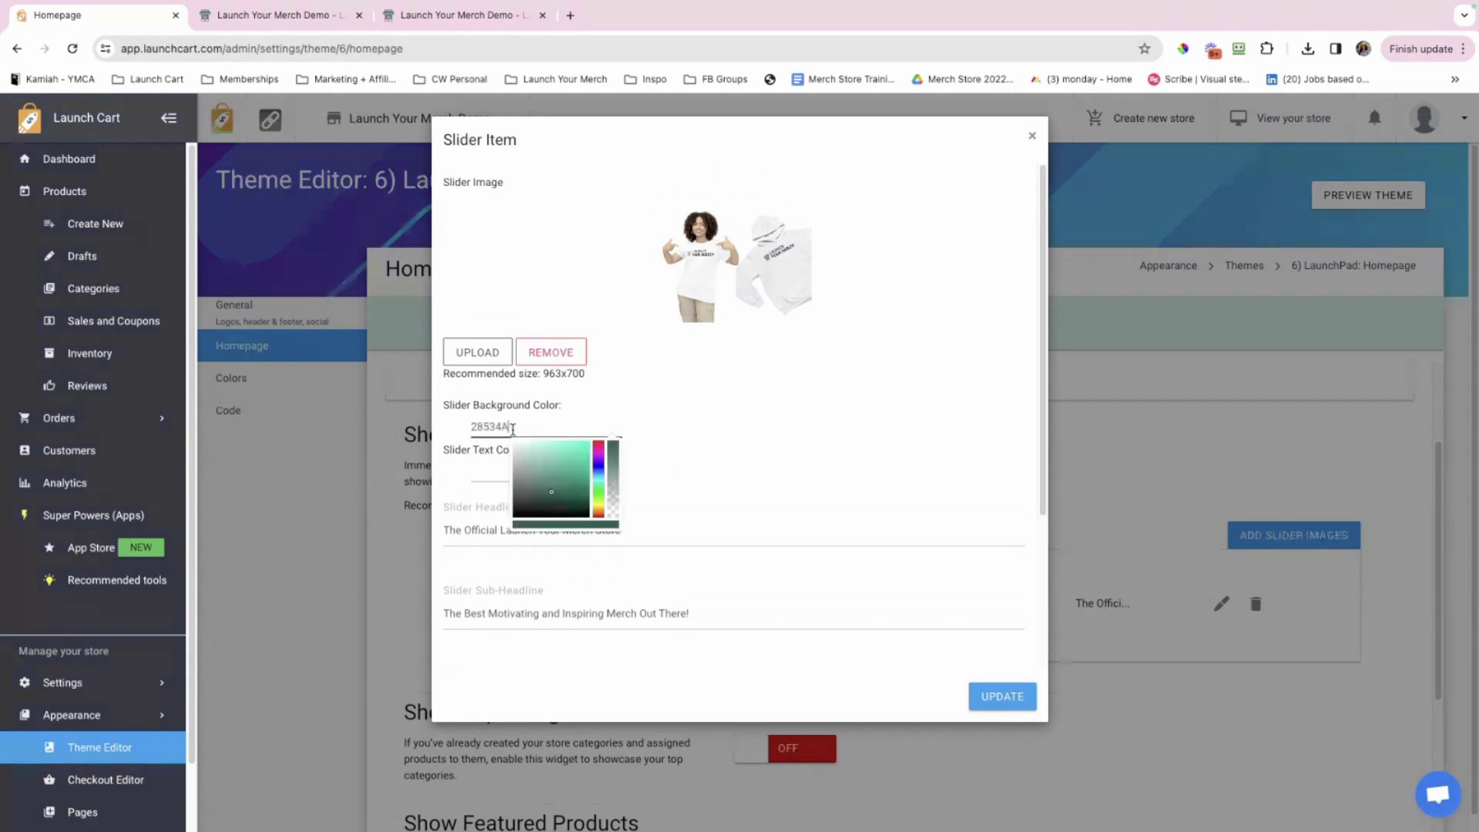
click(650, 429)
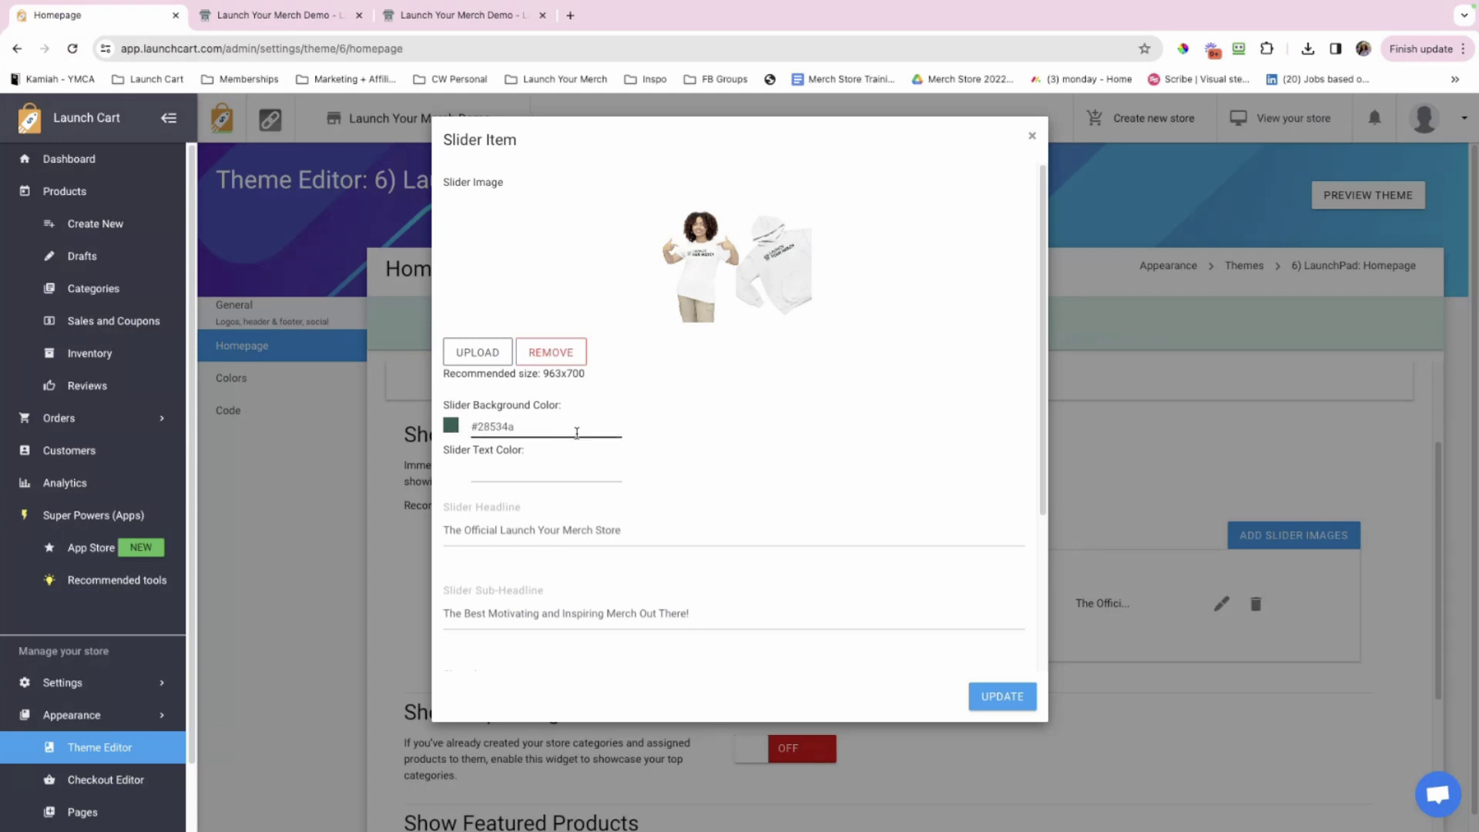
- Set the slider text colour to #ffffff, update the slide, and save the settings
click(475, 466)
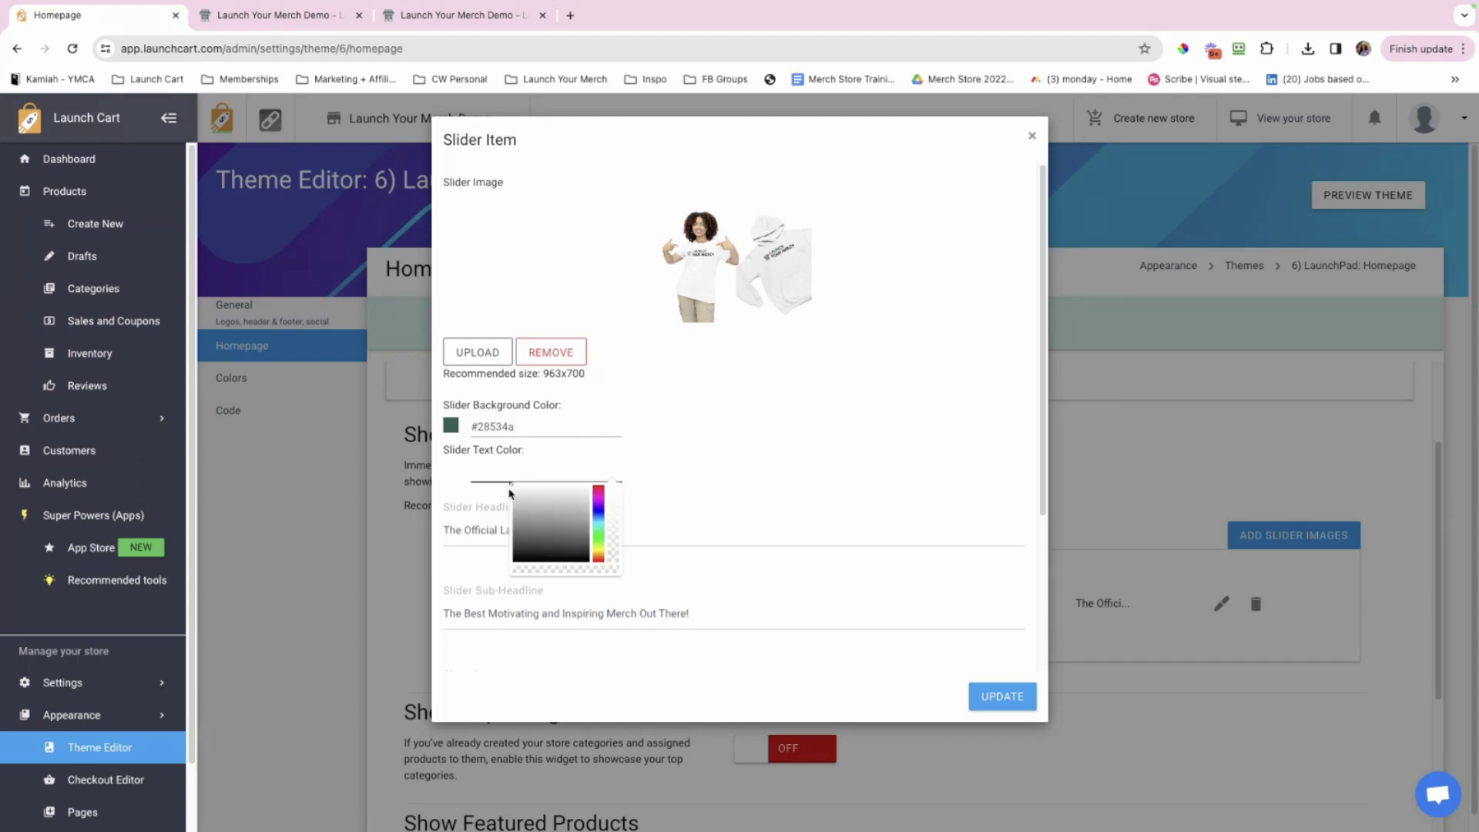
text(#ffffff)
click(663, 477)
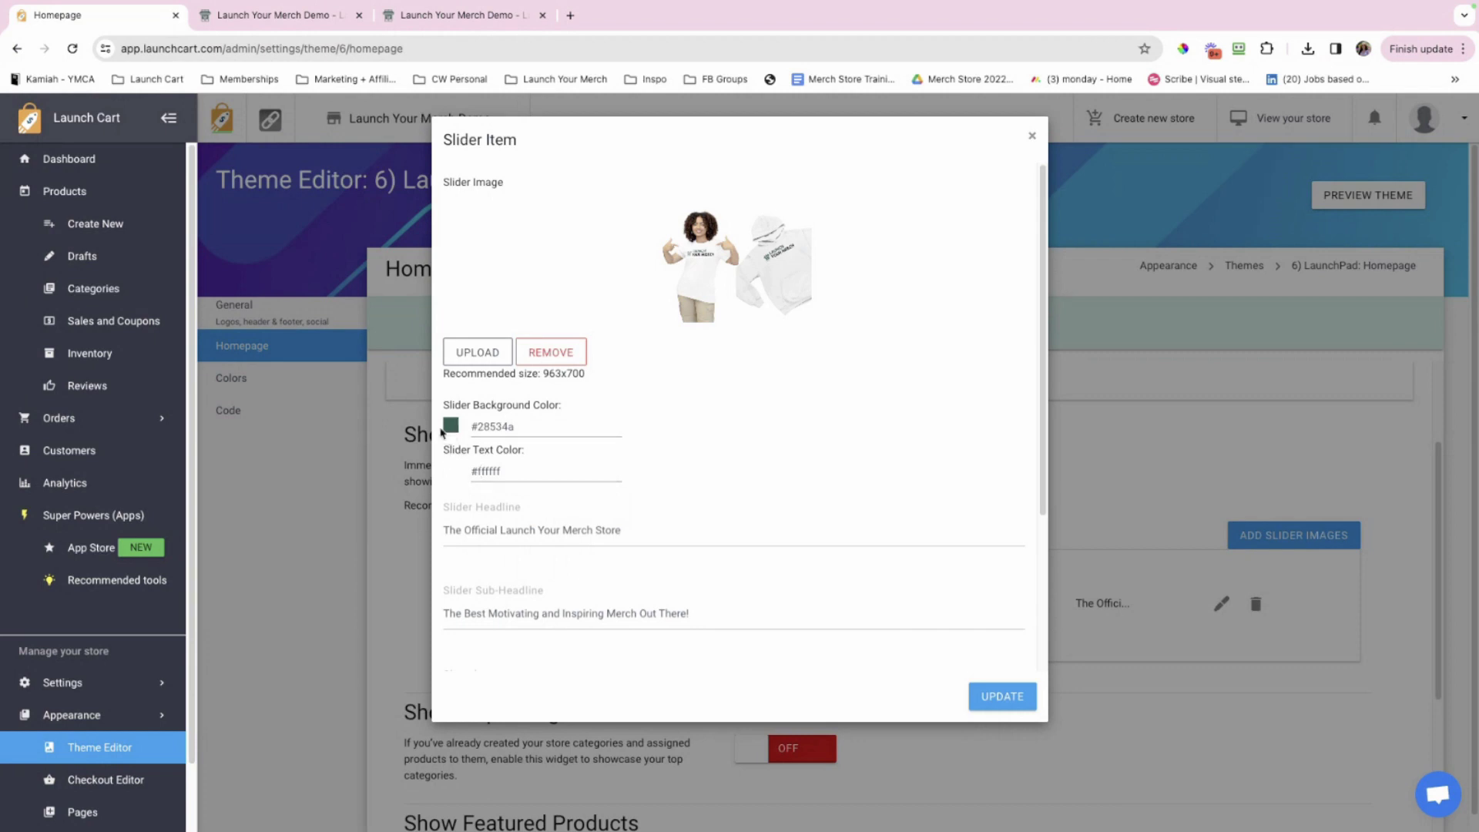
click(1001, 696)
scroll(462, 776, down, 3)
click(453, 783)
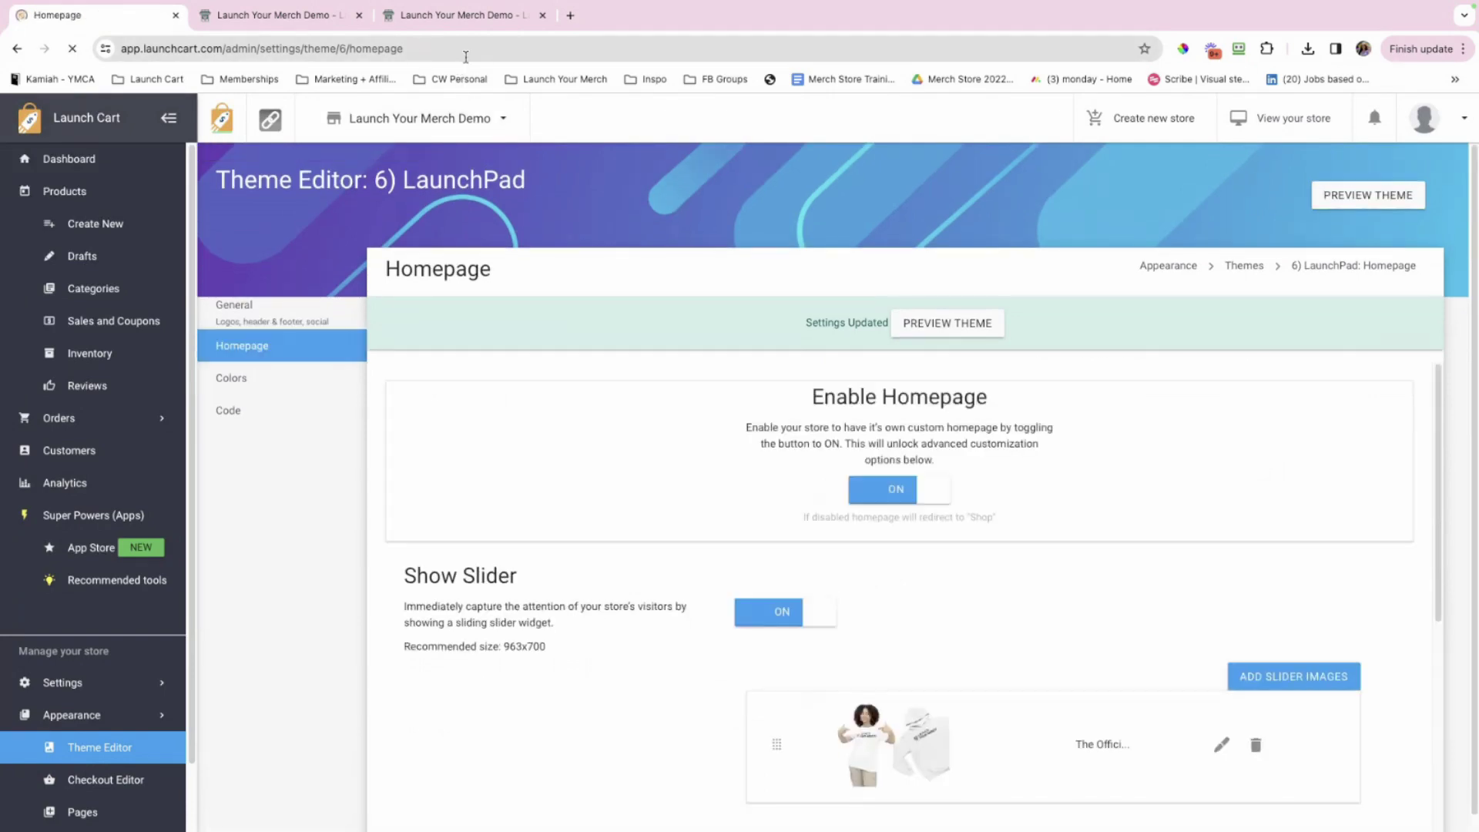
click(482, 28)
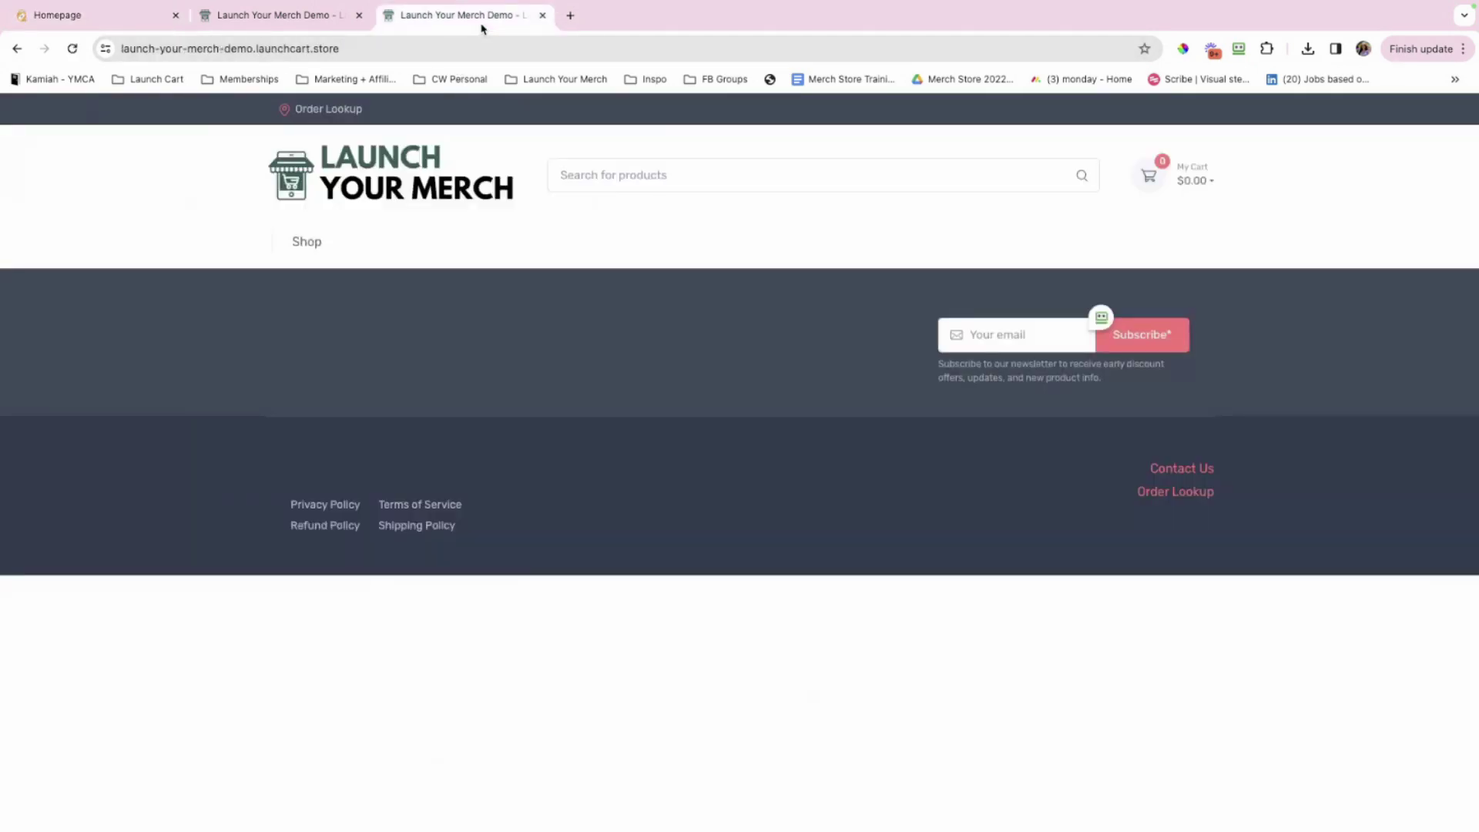
click(72, 49)
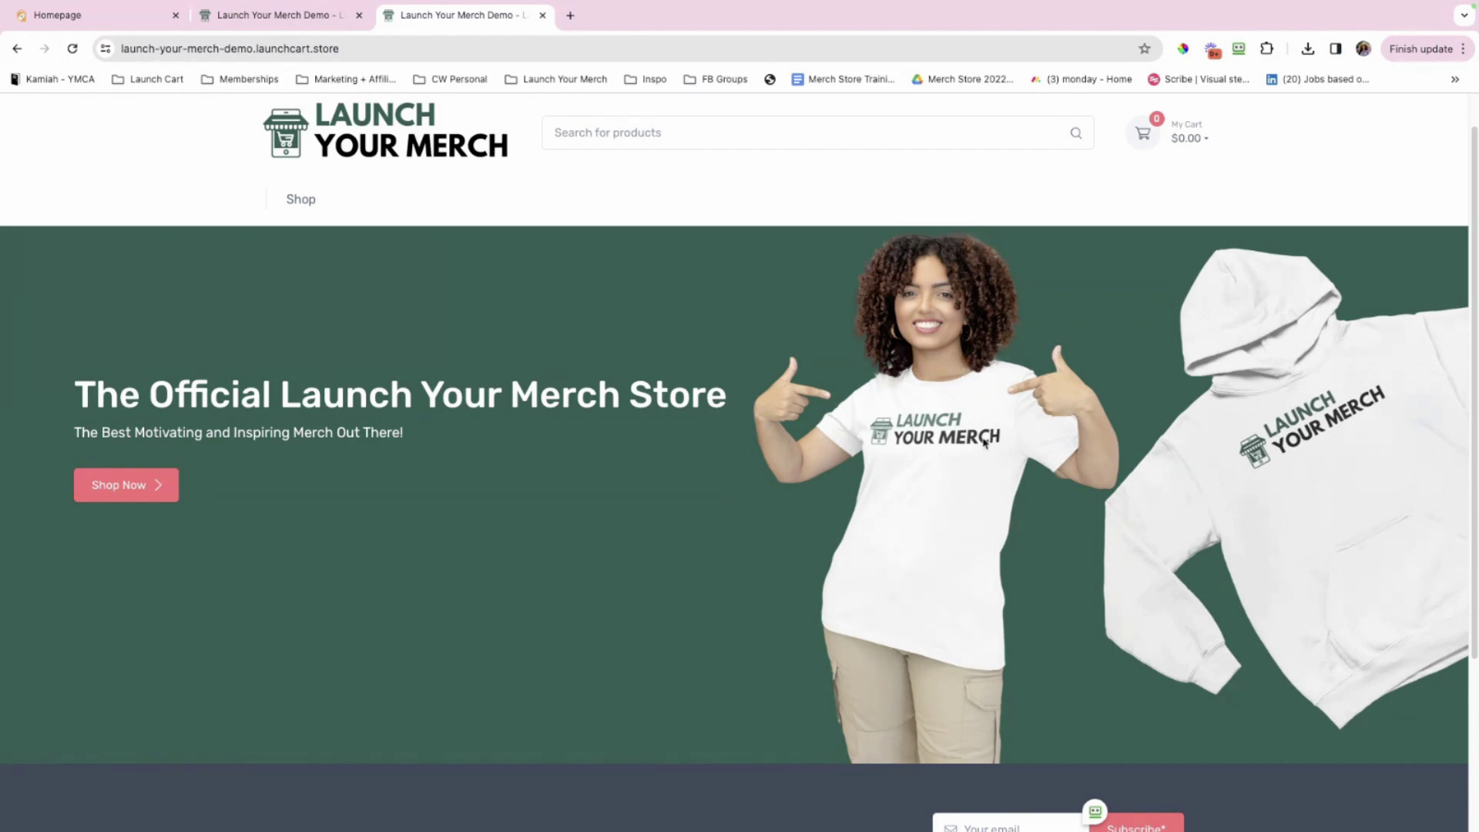
drag(983, 445, 994, 412)
click(123, 15)
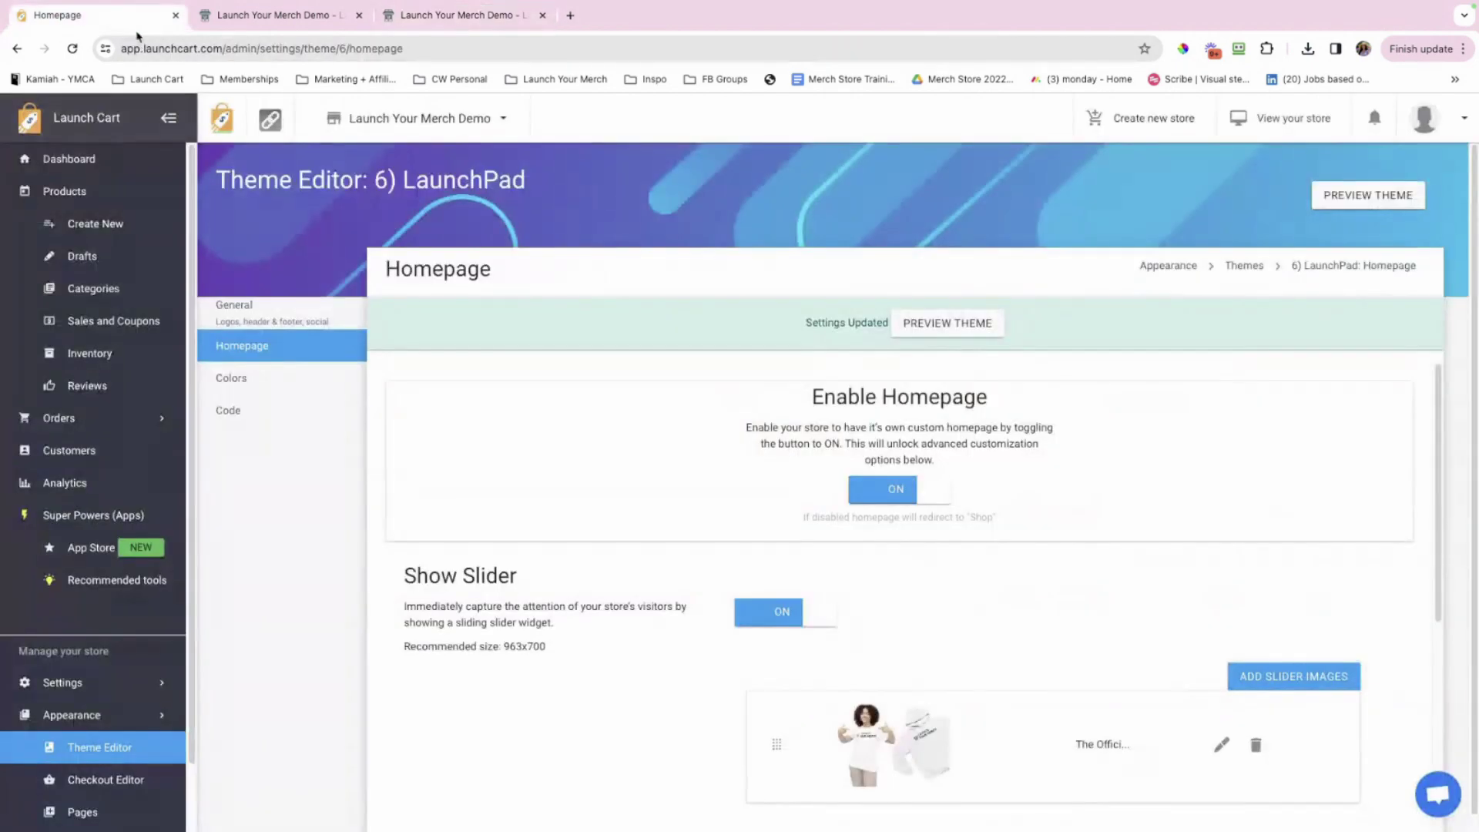
scroll(561, 528, down, 2)
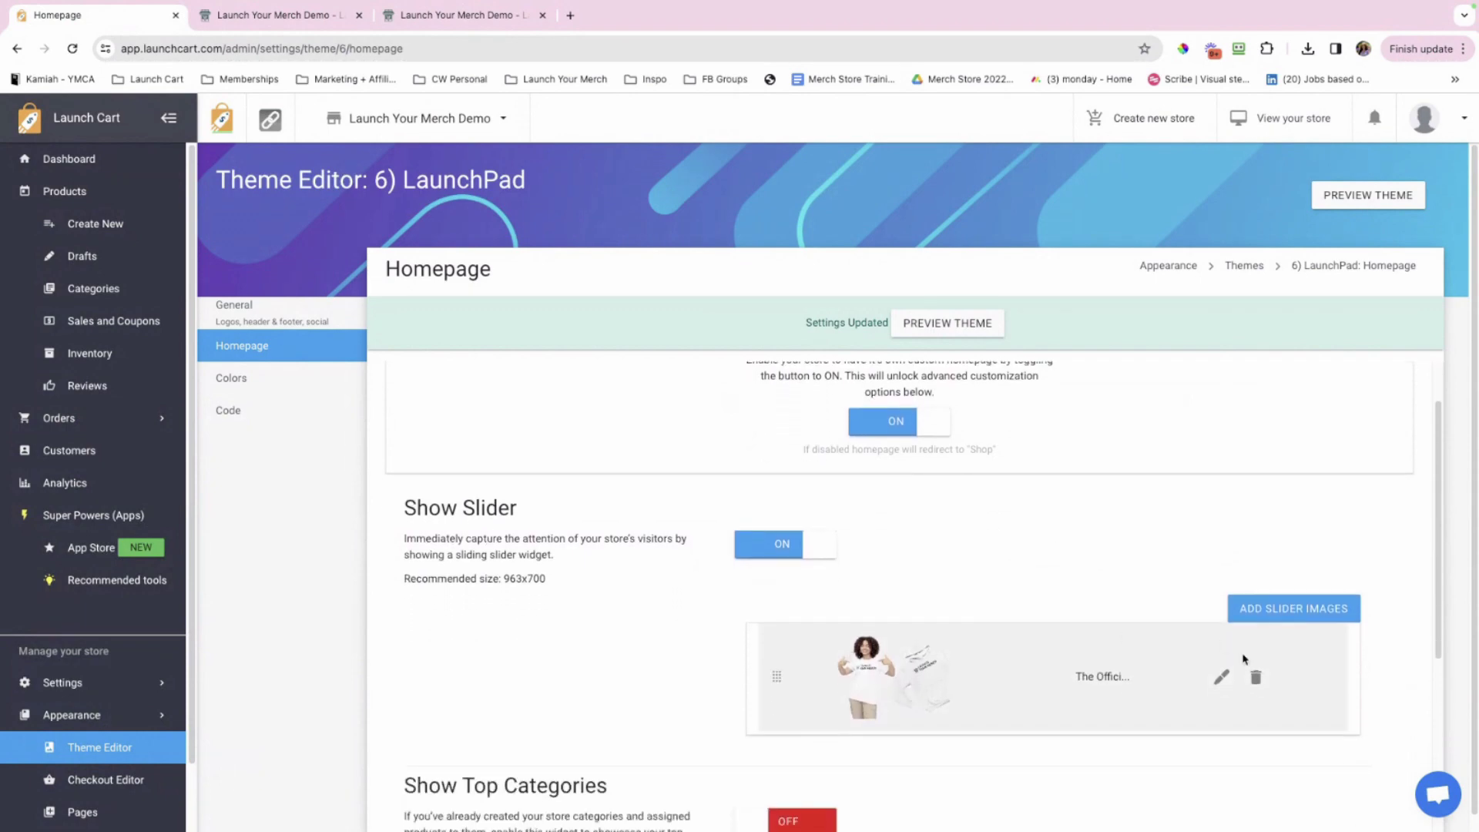
click(1223, 677)
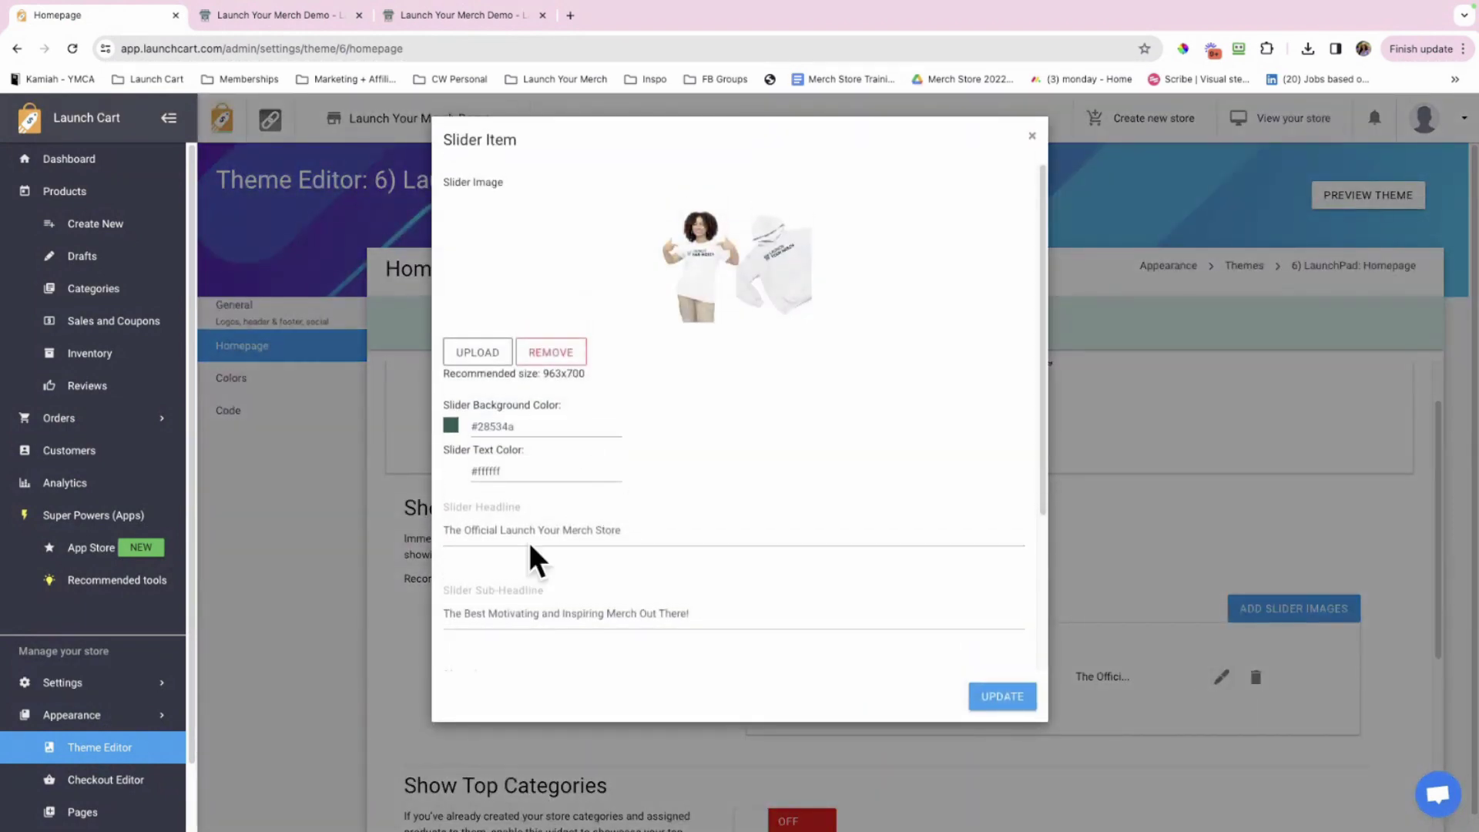
scroll(675, 532, down, 3)
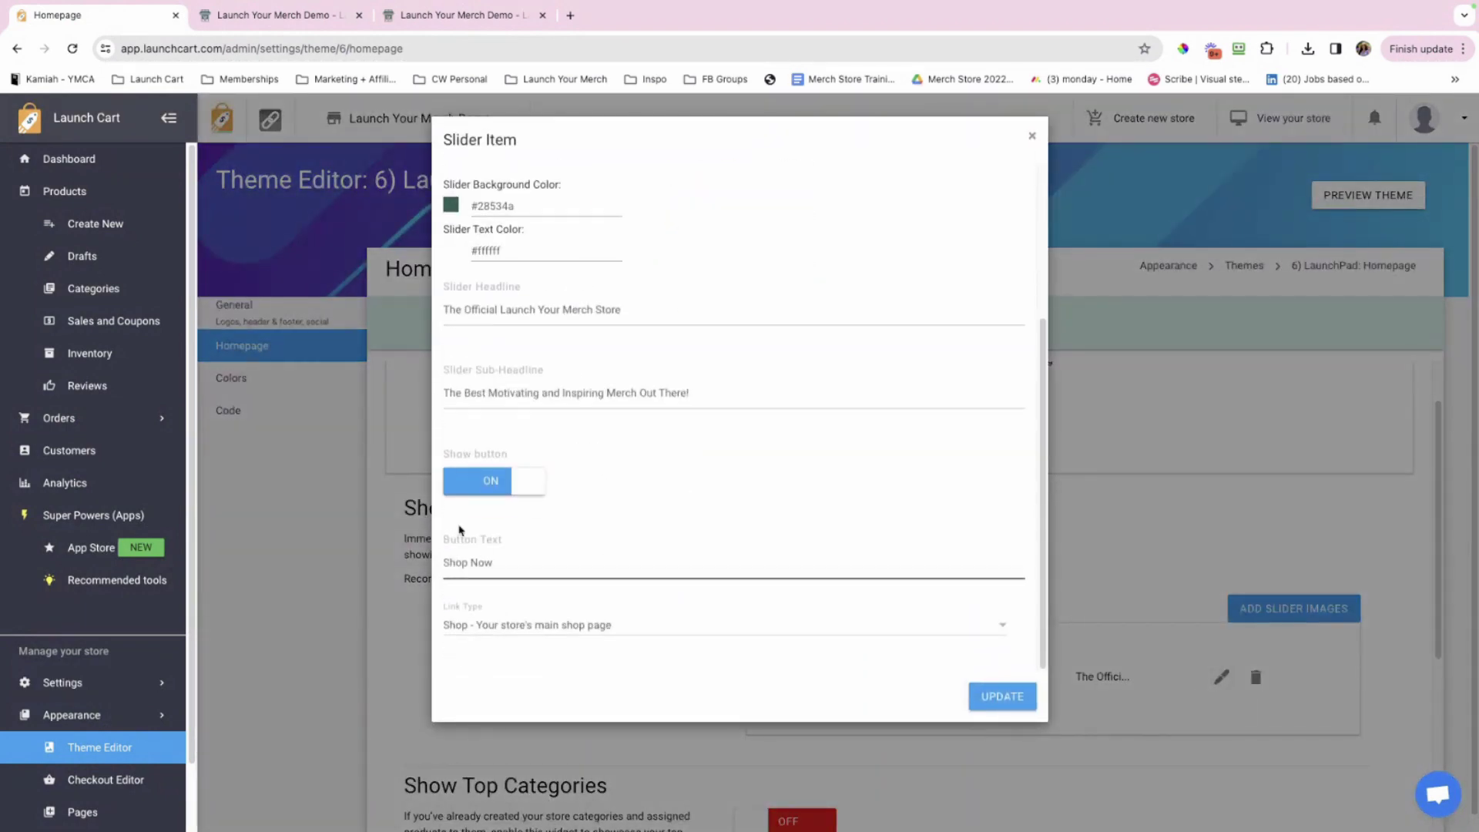
click(1002, 696)
scroll(1050, 711, down, 3)
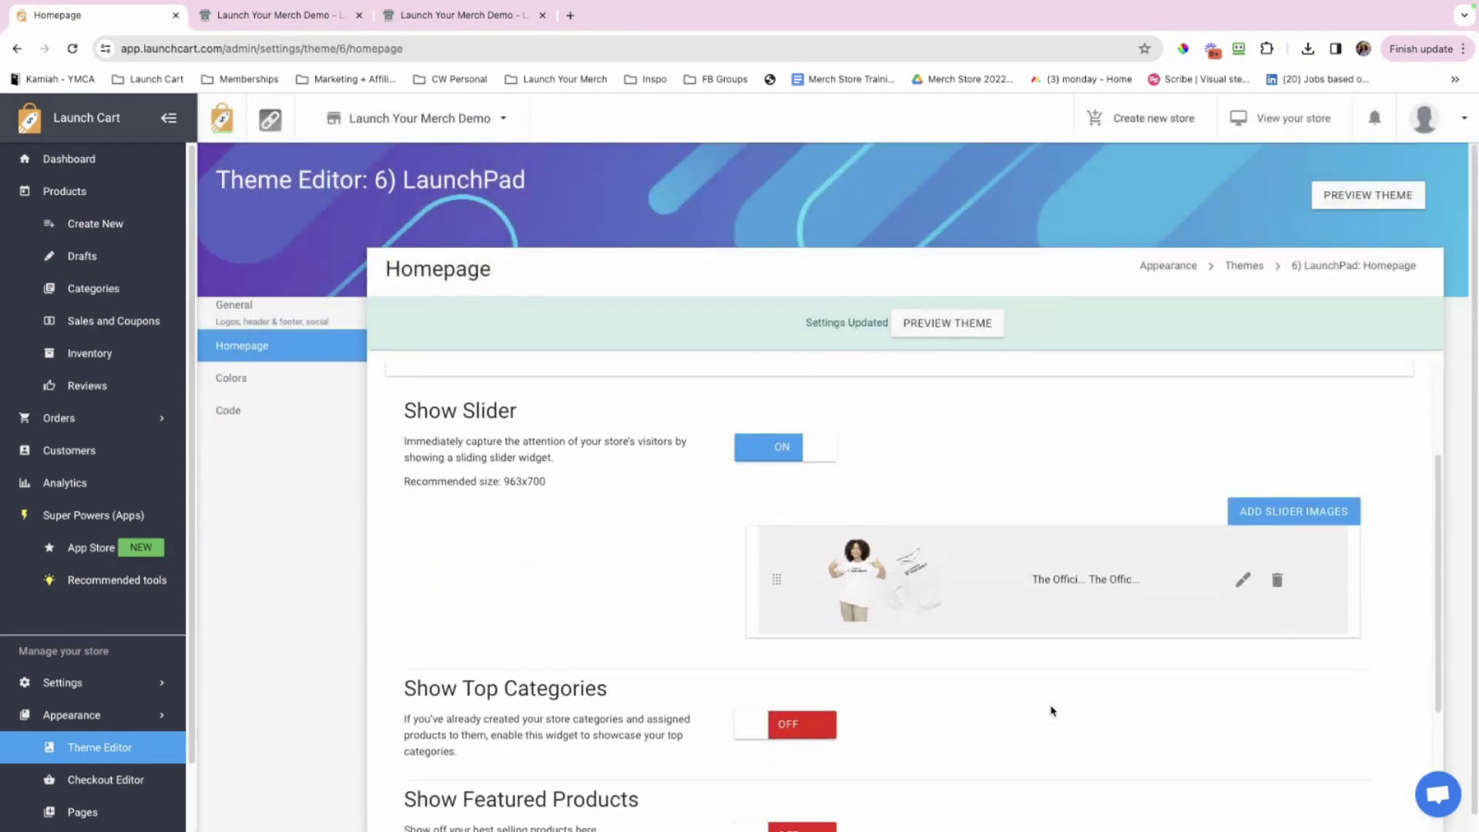
click(1289, 514)
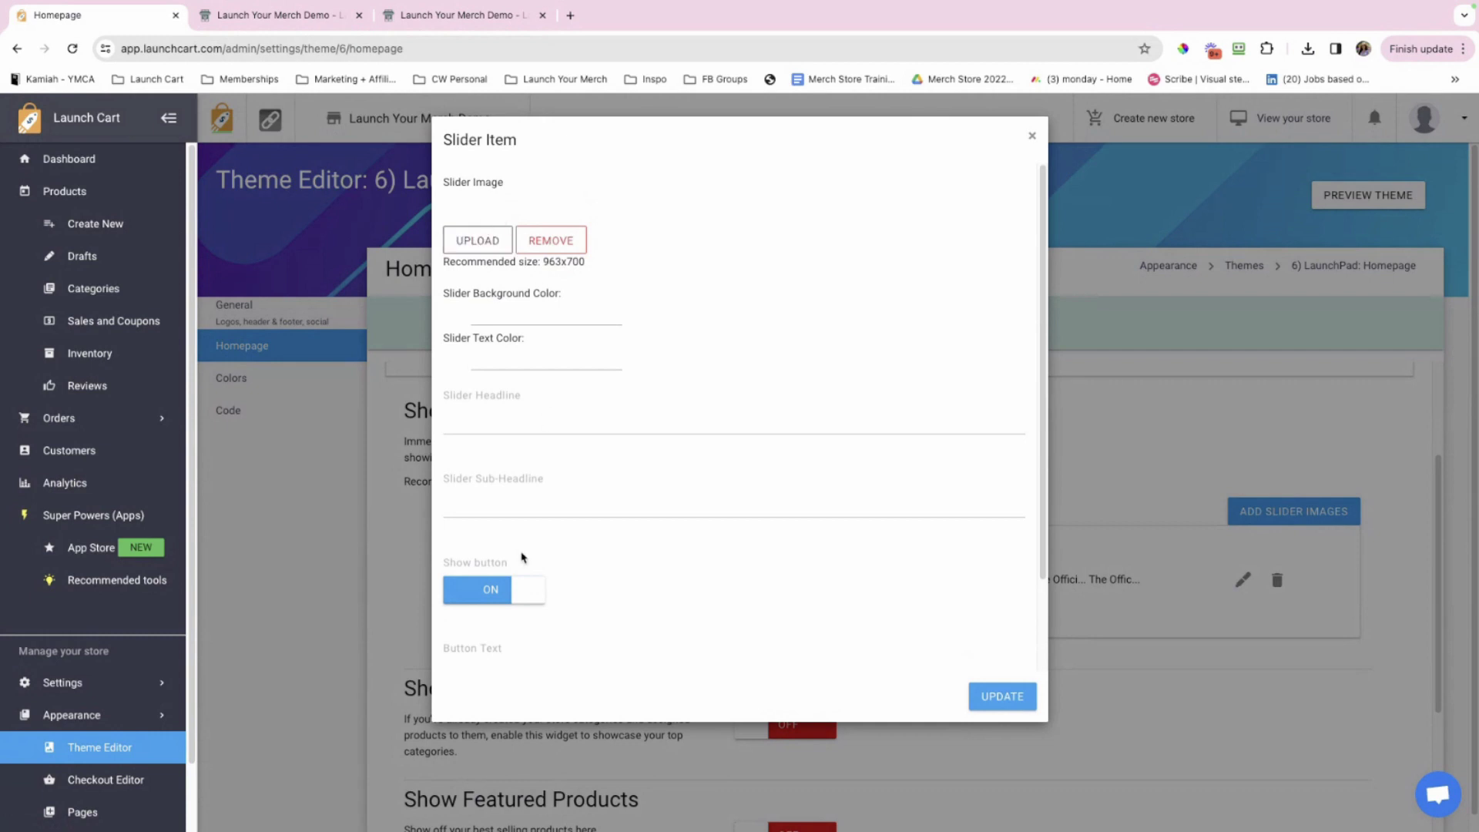
click(1032, 136)
scroll(766, 570, down, 3)
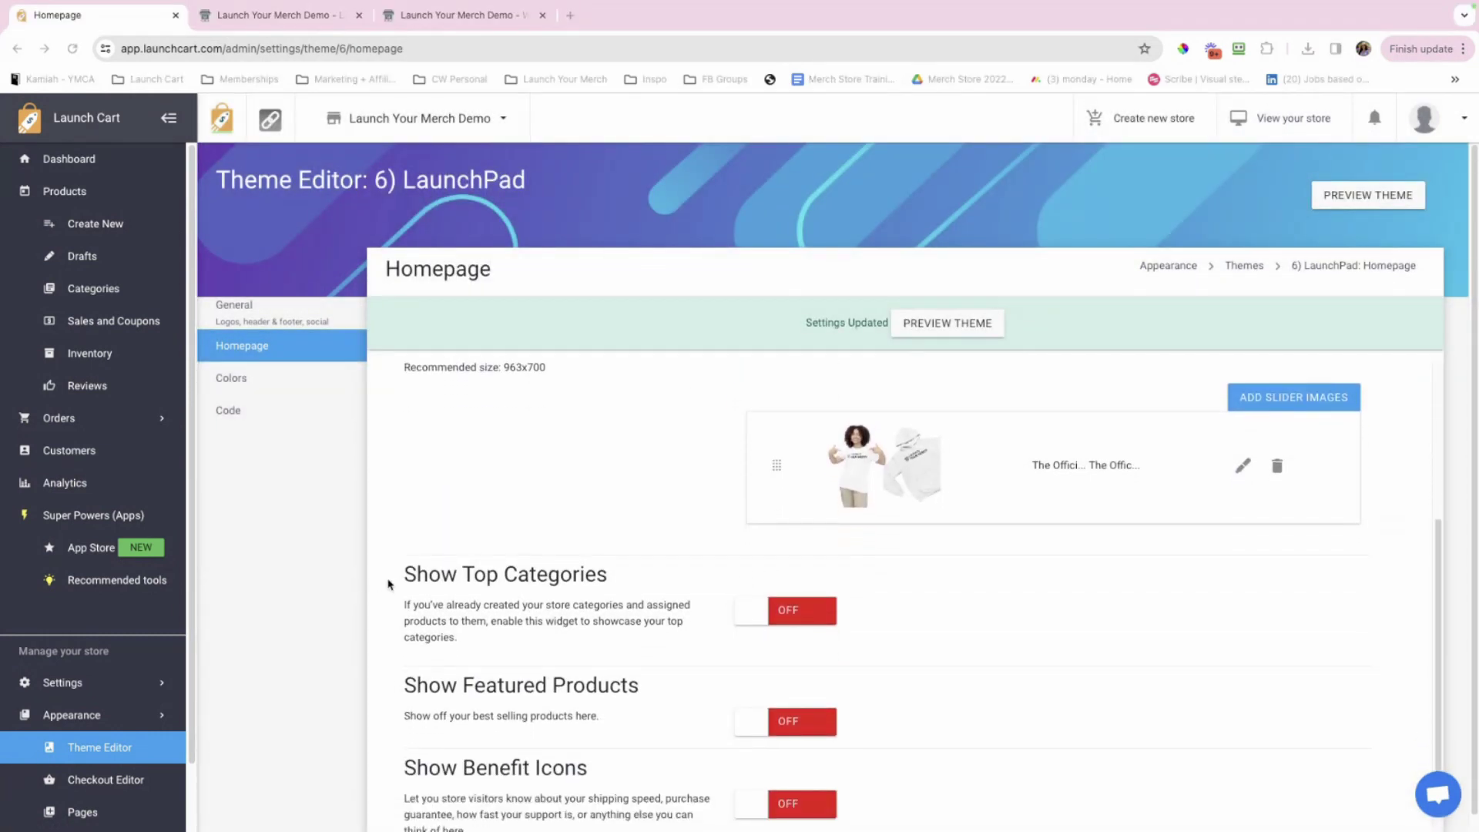
click(391, 584)
drag(393, 582, 647, 587)
click(422, 621)
scroll(422, 621, down, 1)
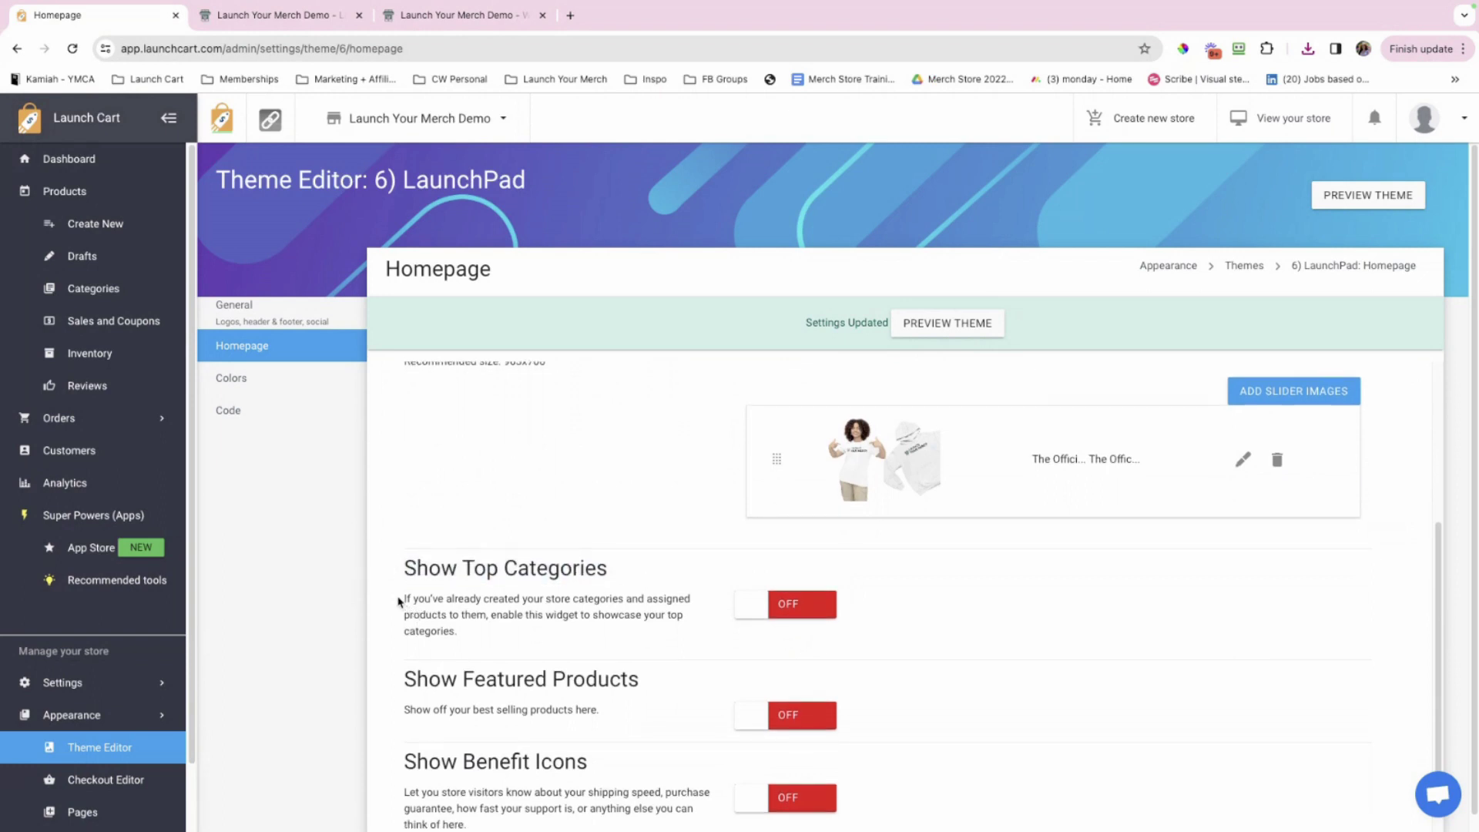
drag(403, 597, 524, 640)
click(526, 641)
- Switch Show Top Categories on and begin a new top category entry
scroll(524, 640, down, 1)
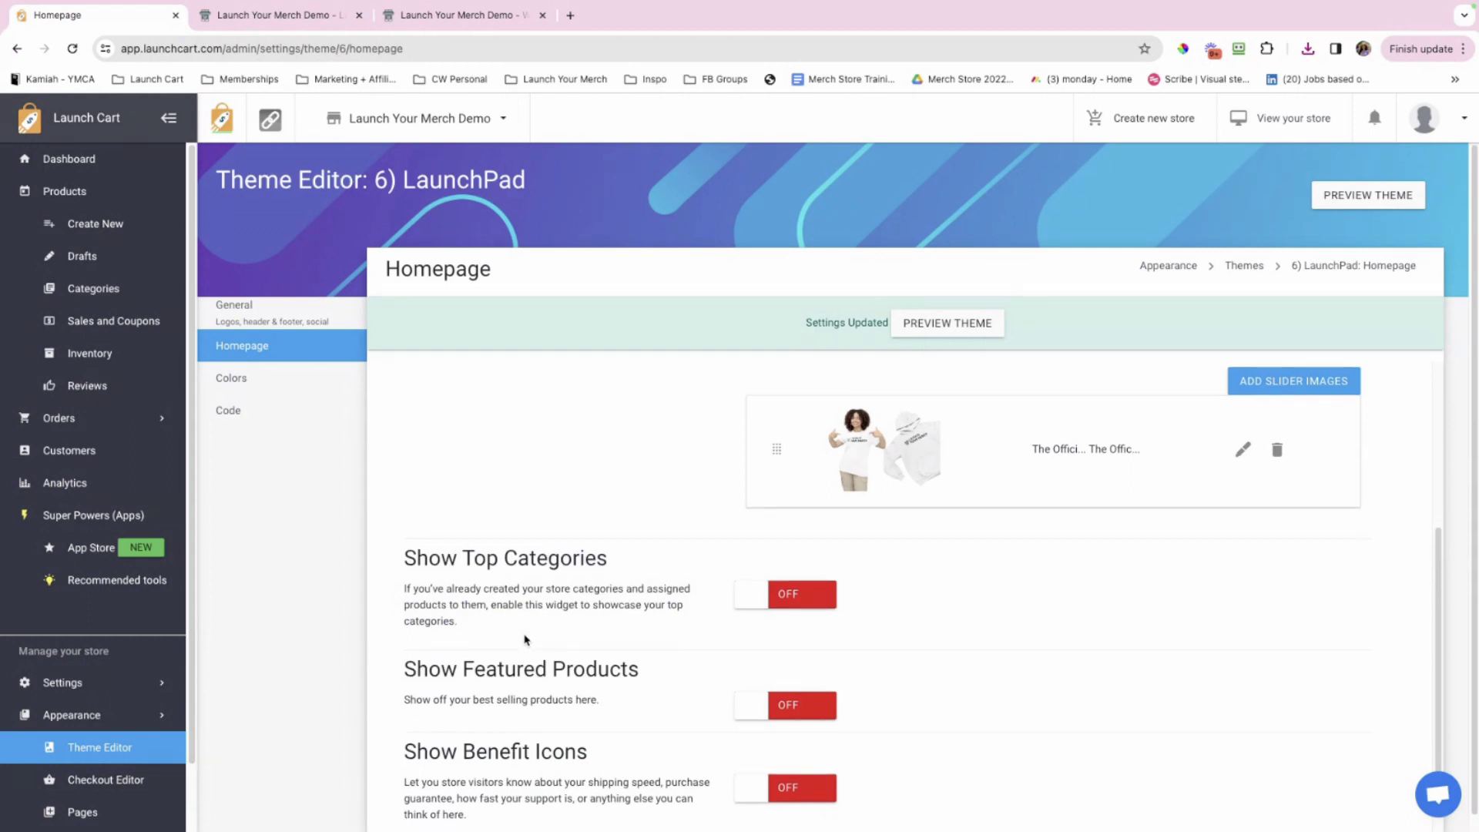
scroll(525, 640, down, 1)
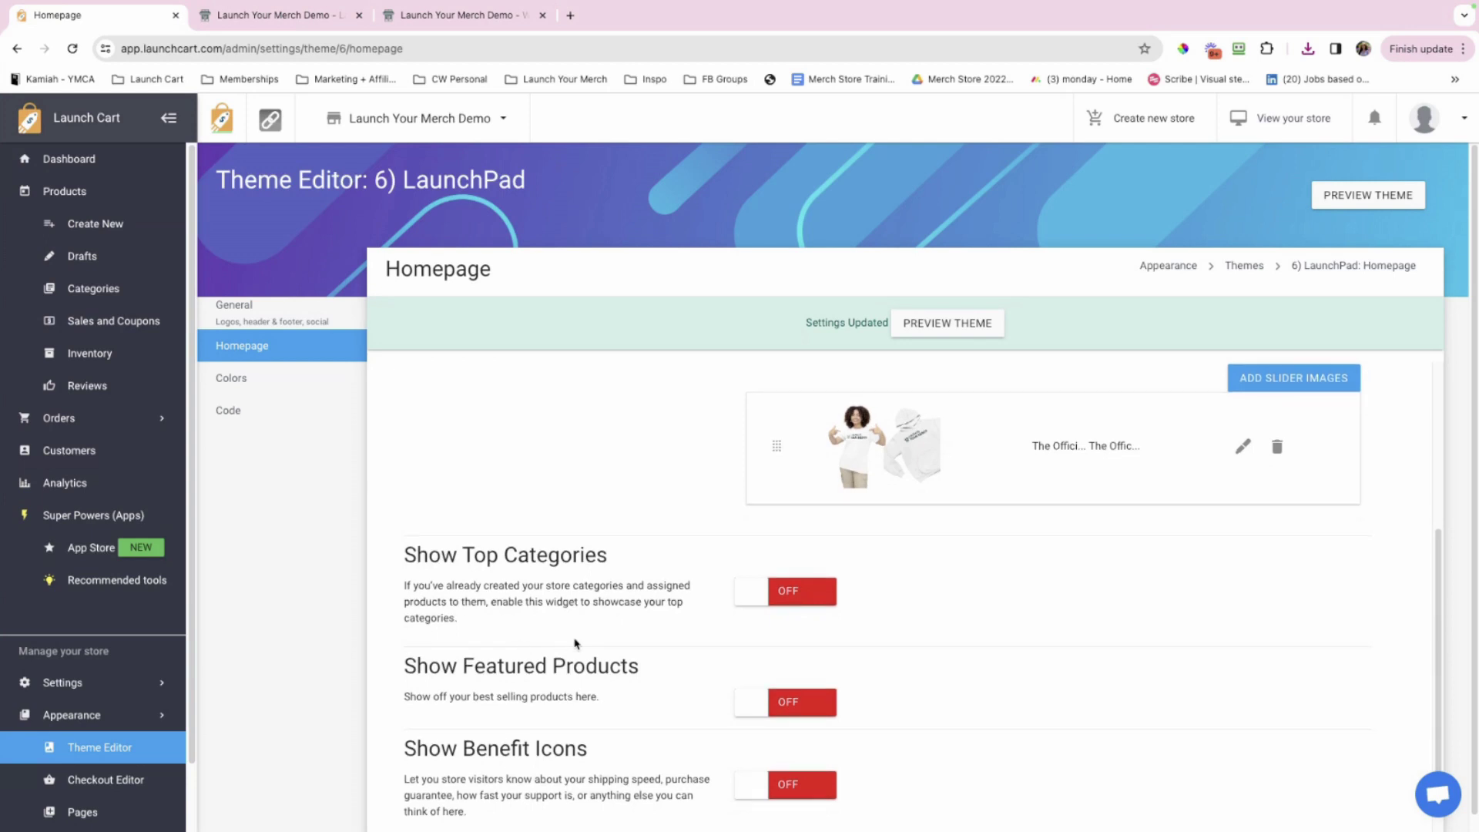
click(782, 594)
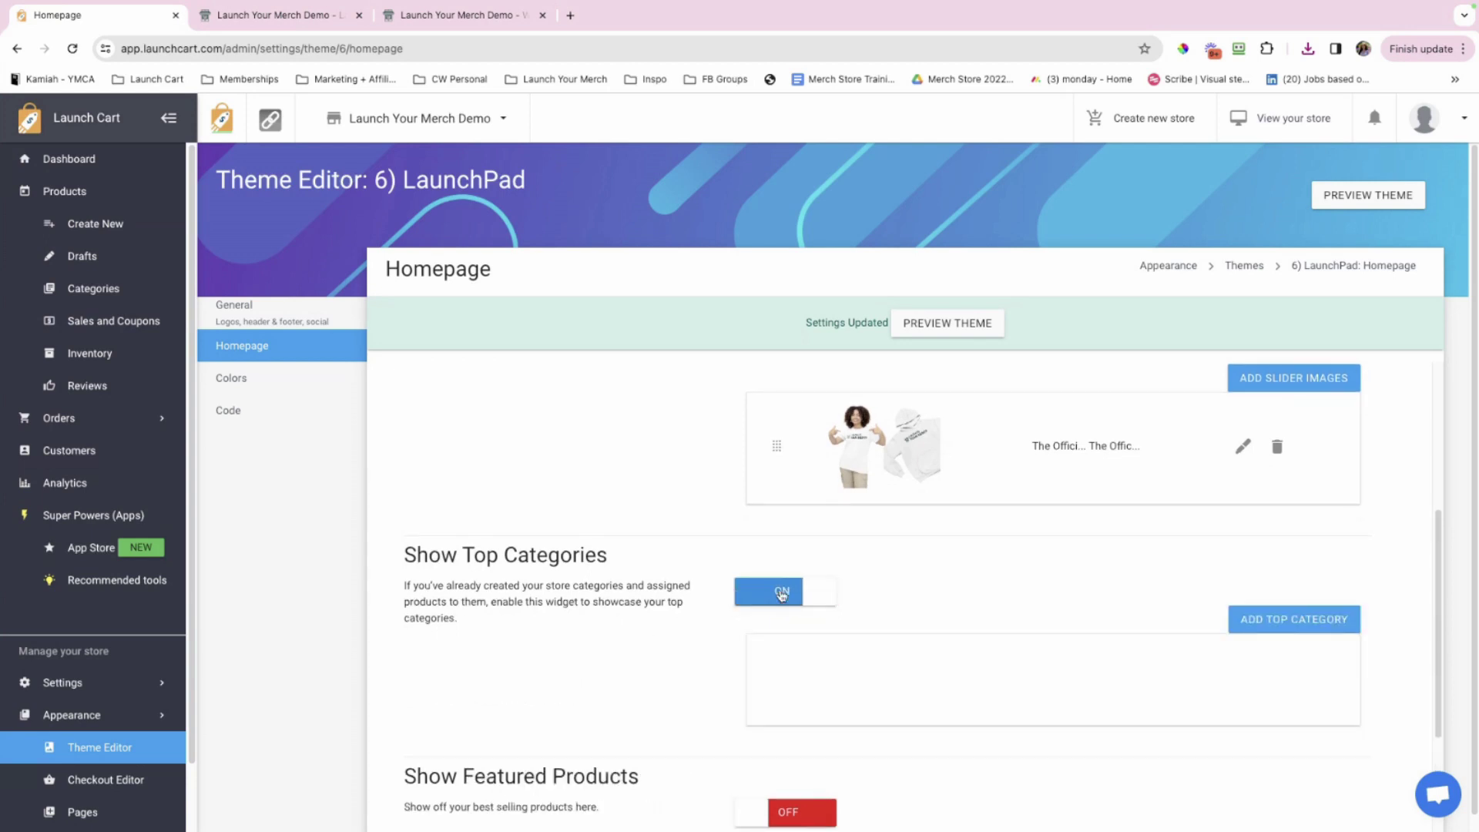
click(1315, 622)
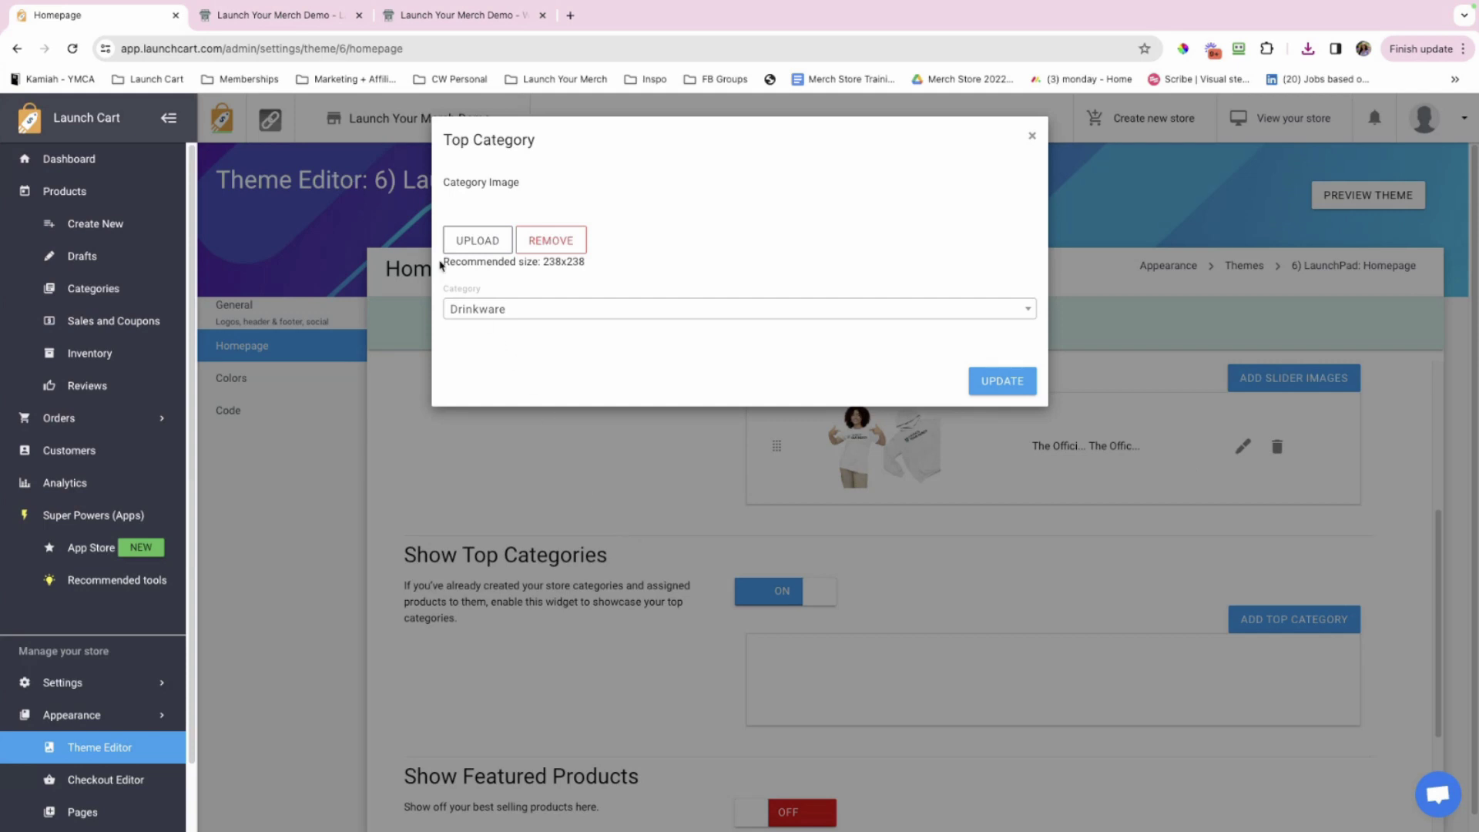
- Upload the white Launch Your Merch tee image from Downloads, zoomed out to fit the crop
drag(443, 264, 593, 273)
click(590, 273)
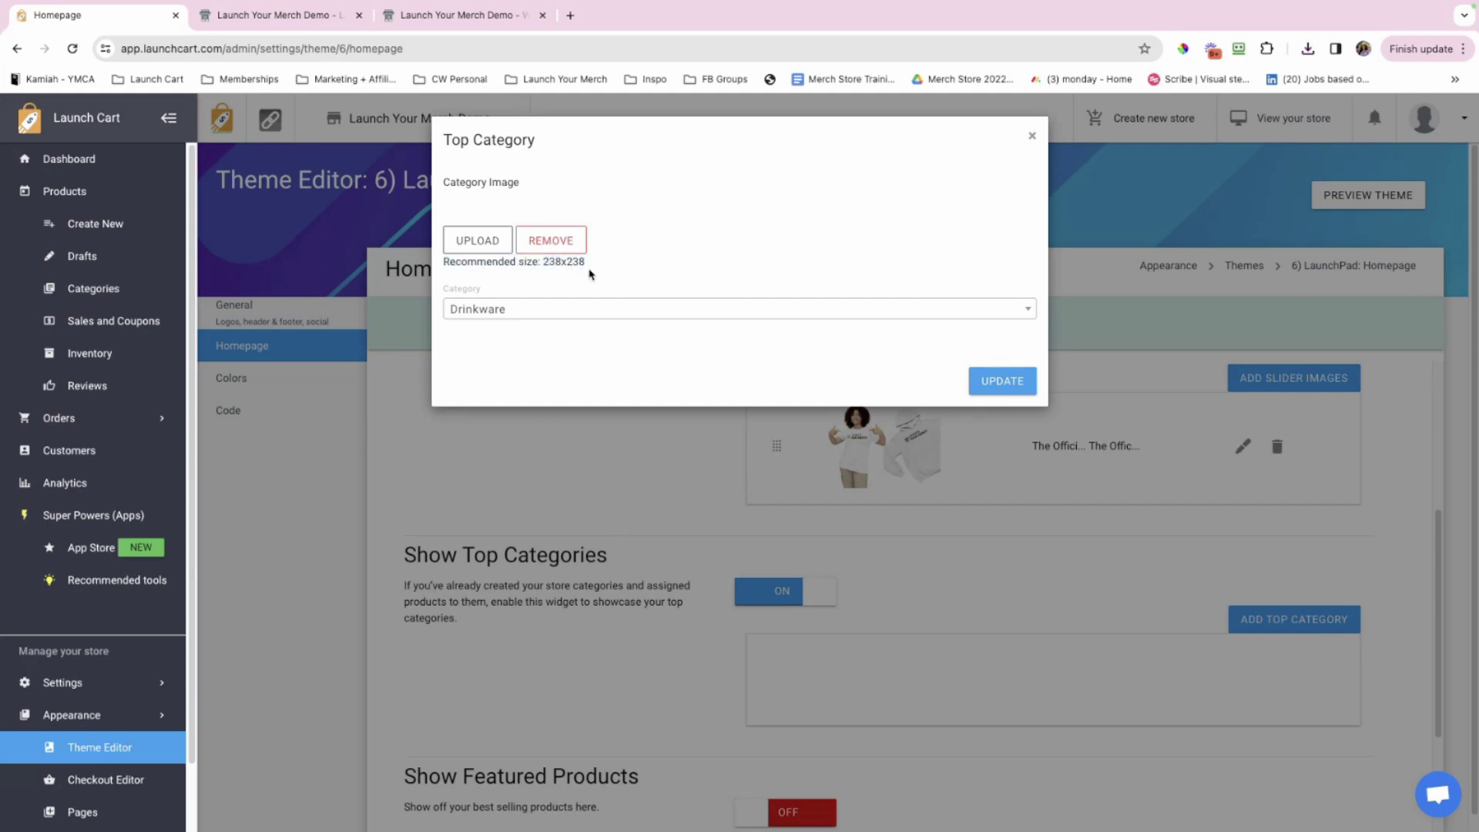
click(473, 244)
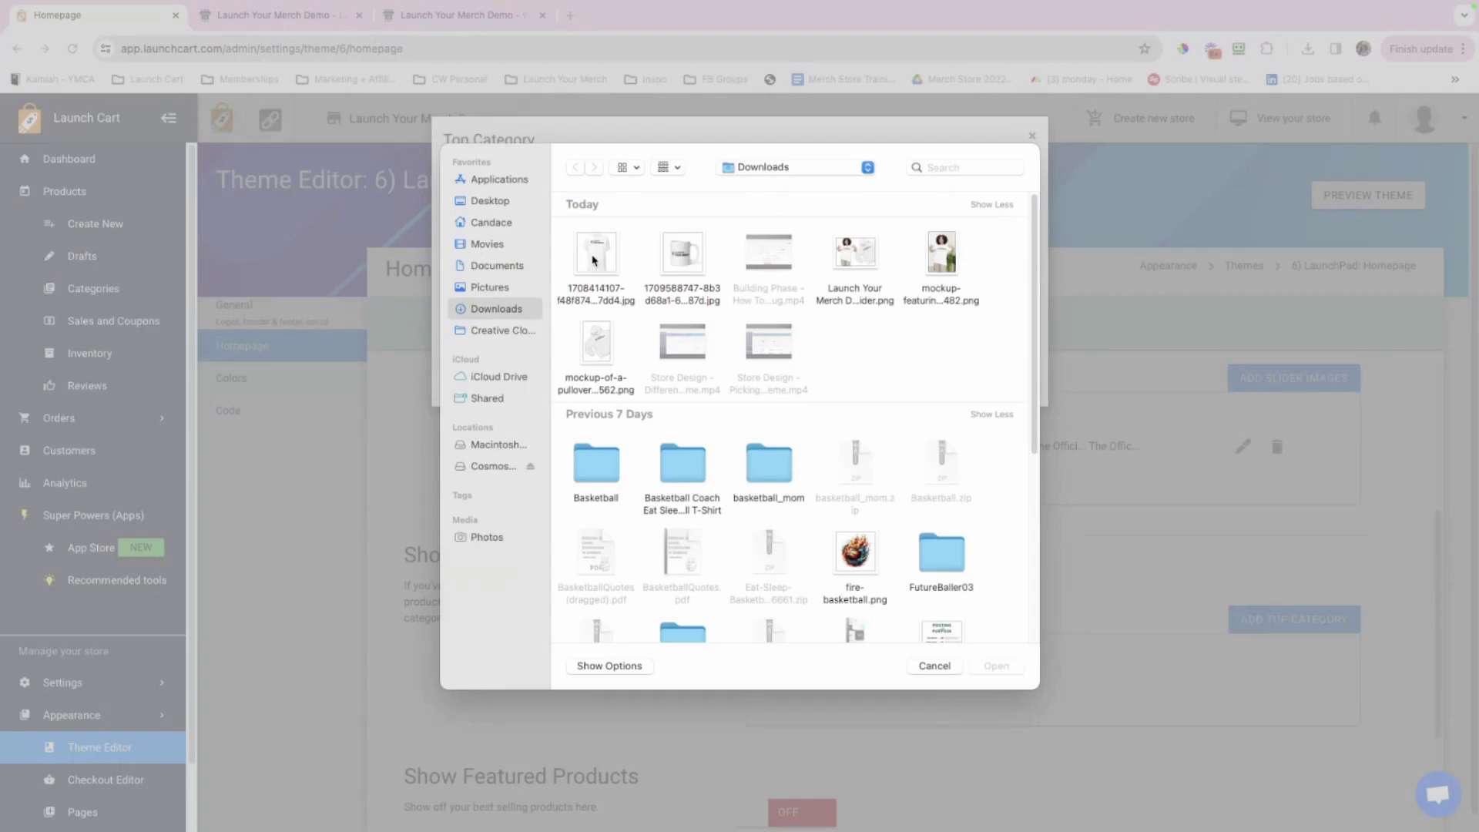
double_click(593, 259)
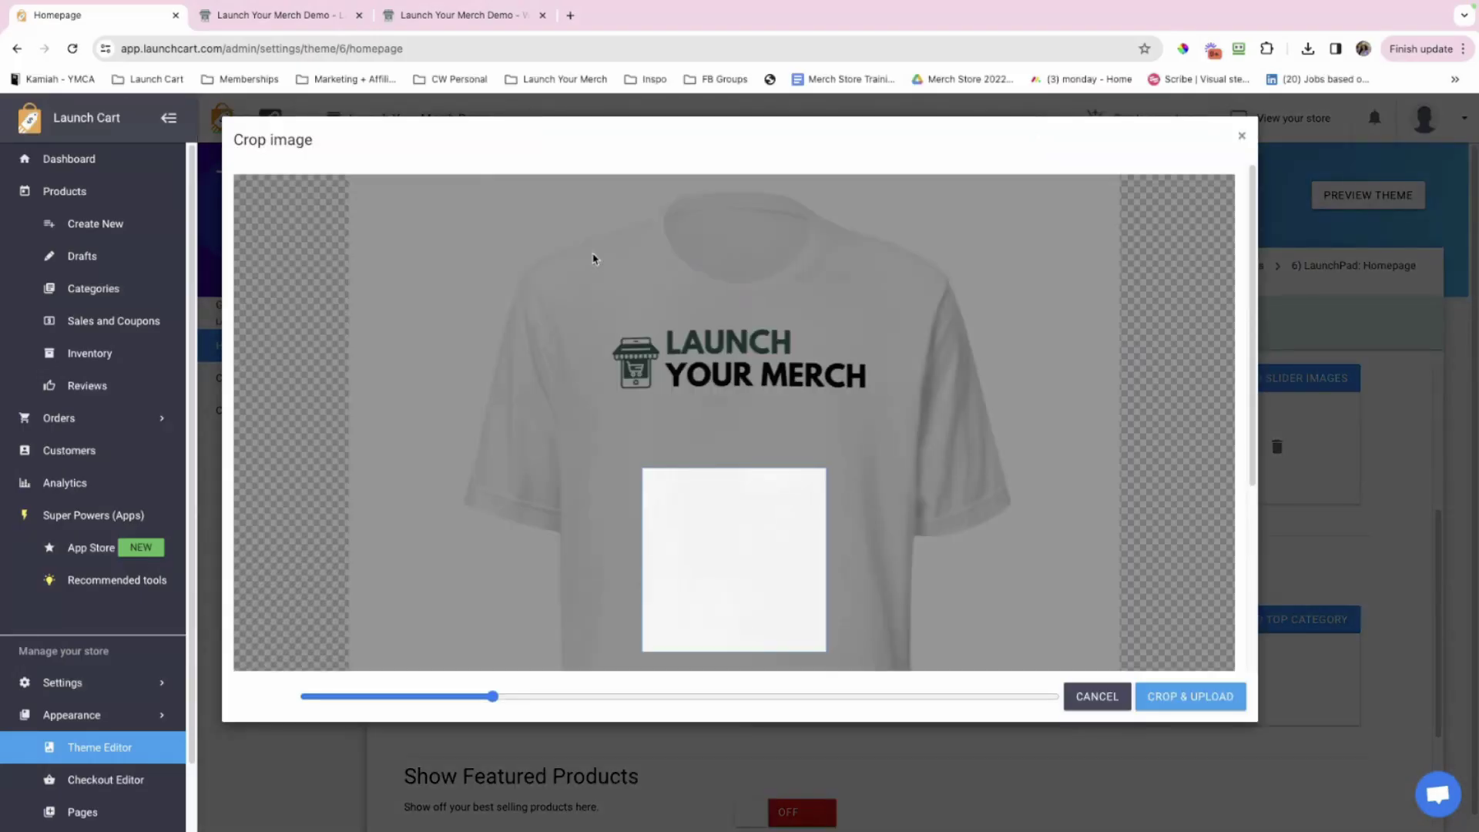
drag(492, 696, 353, 654)
scroll(585, 578, down, 1)
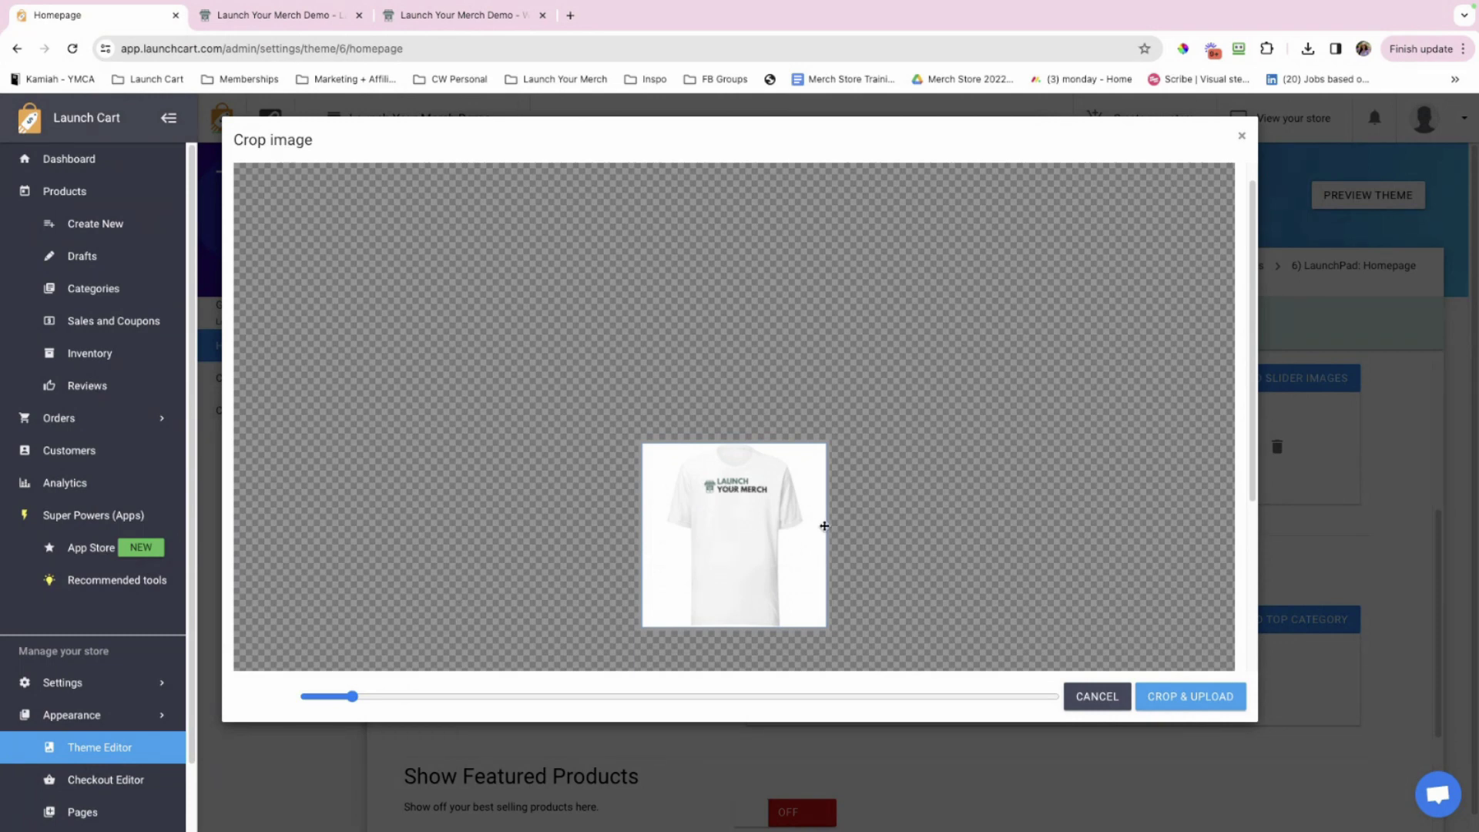
drag(353, 696, 350, 696)
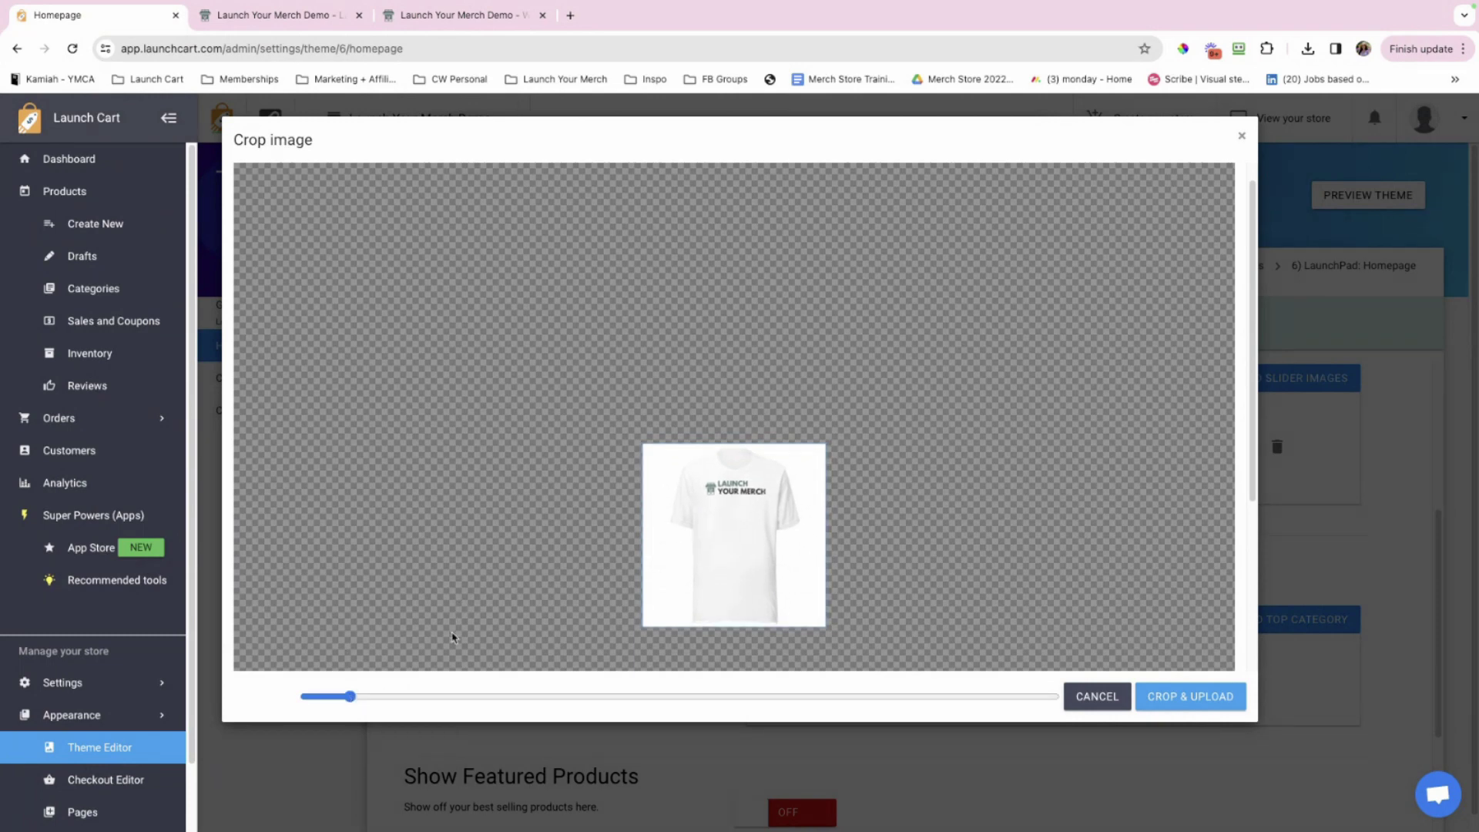
click(1210, 703)
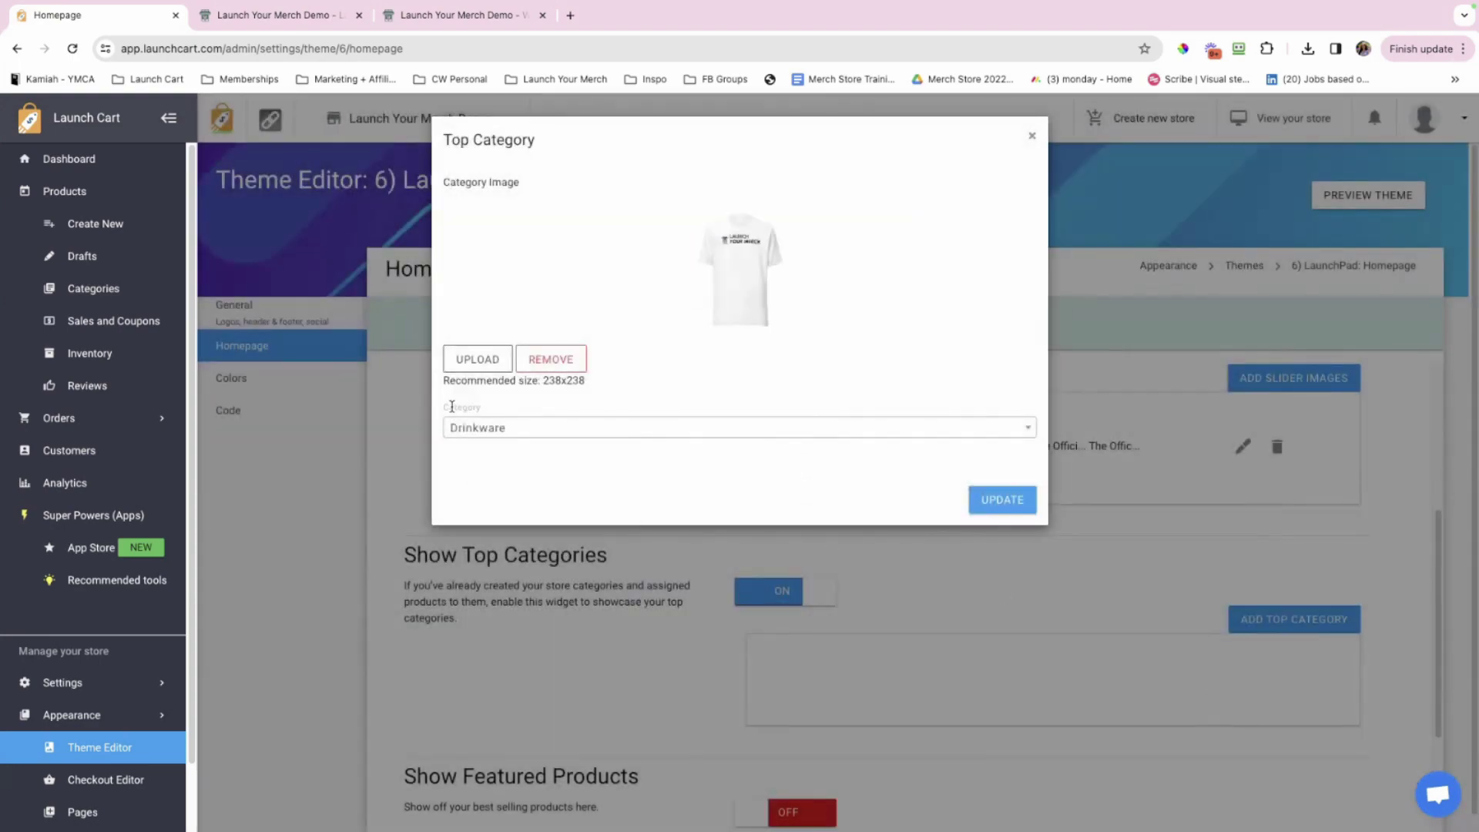
- Assign the Women's category to the tee top category, update it, and start another
click(502, 429)
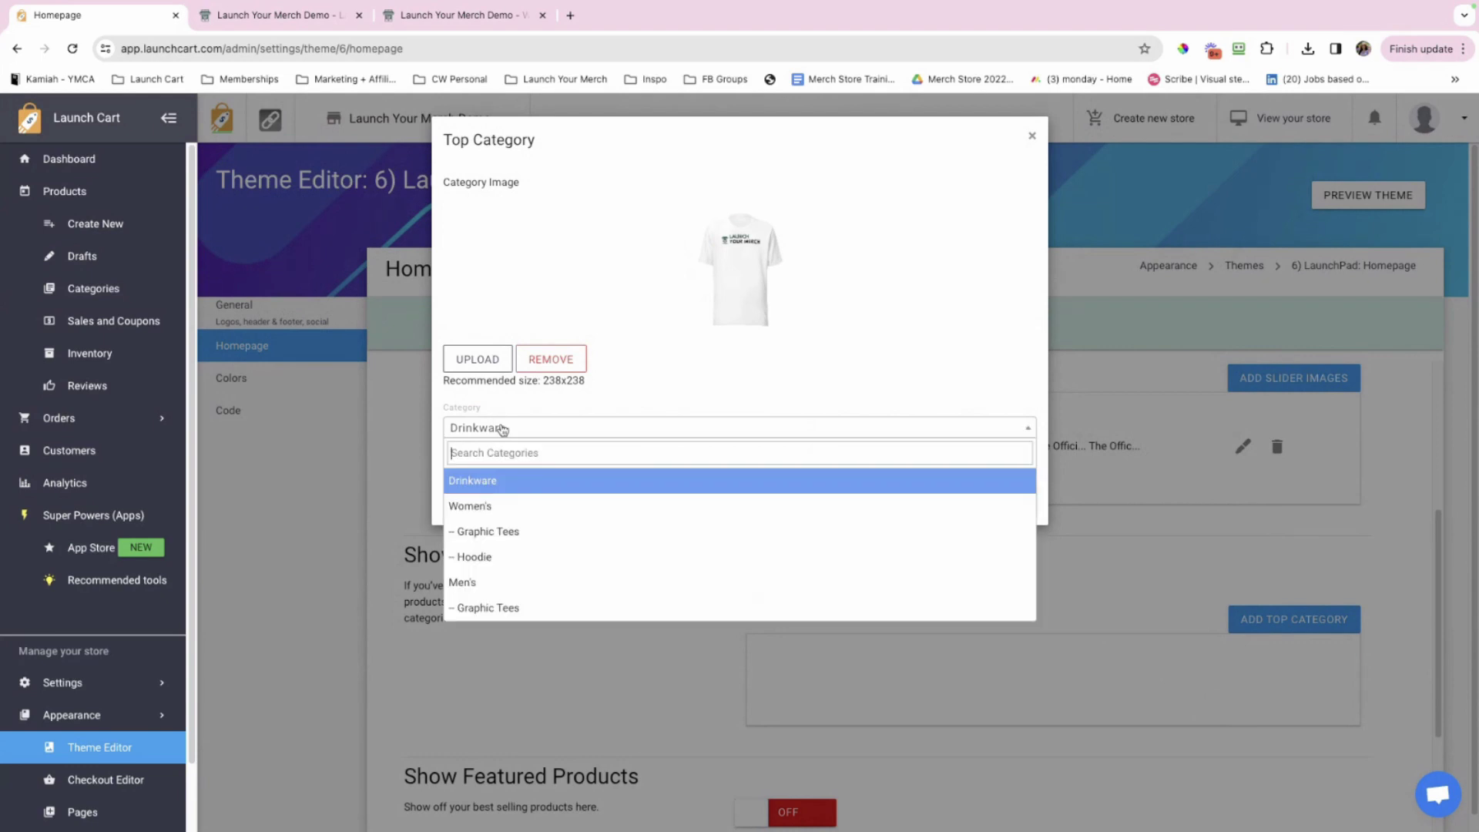
click(483, 511)
click(1004, 502)
click(1294, 620)
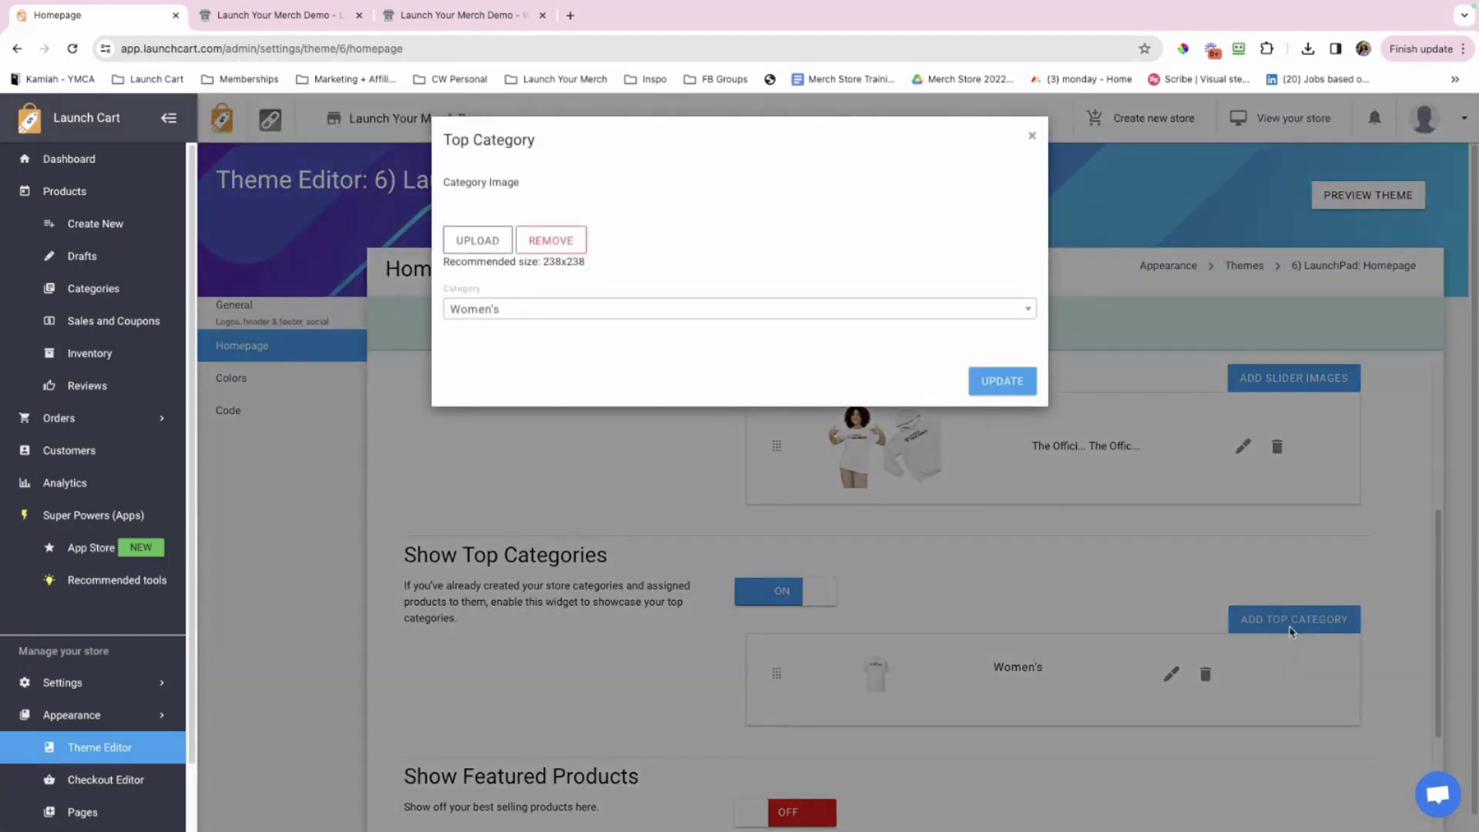
- Upload the Launch Your Merch mug image, zoomed out to fit the crop
click(480, 245)
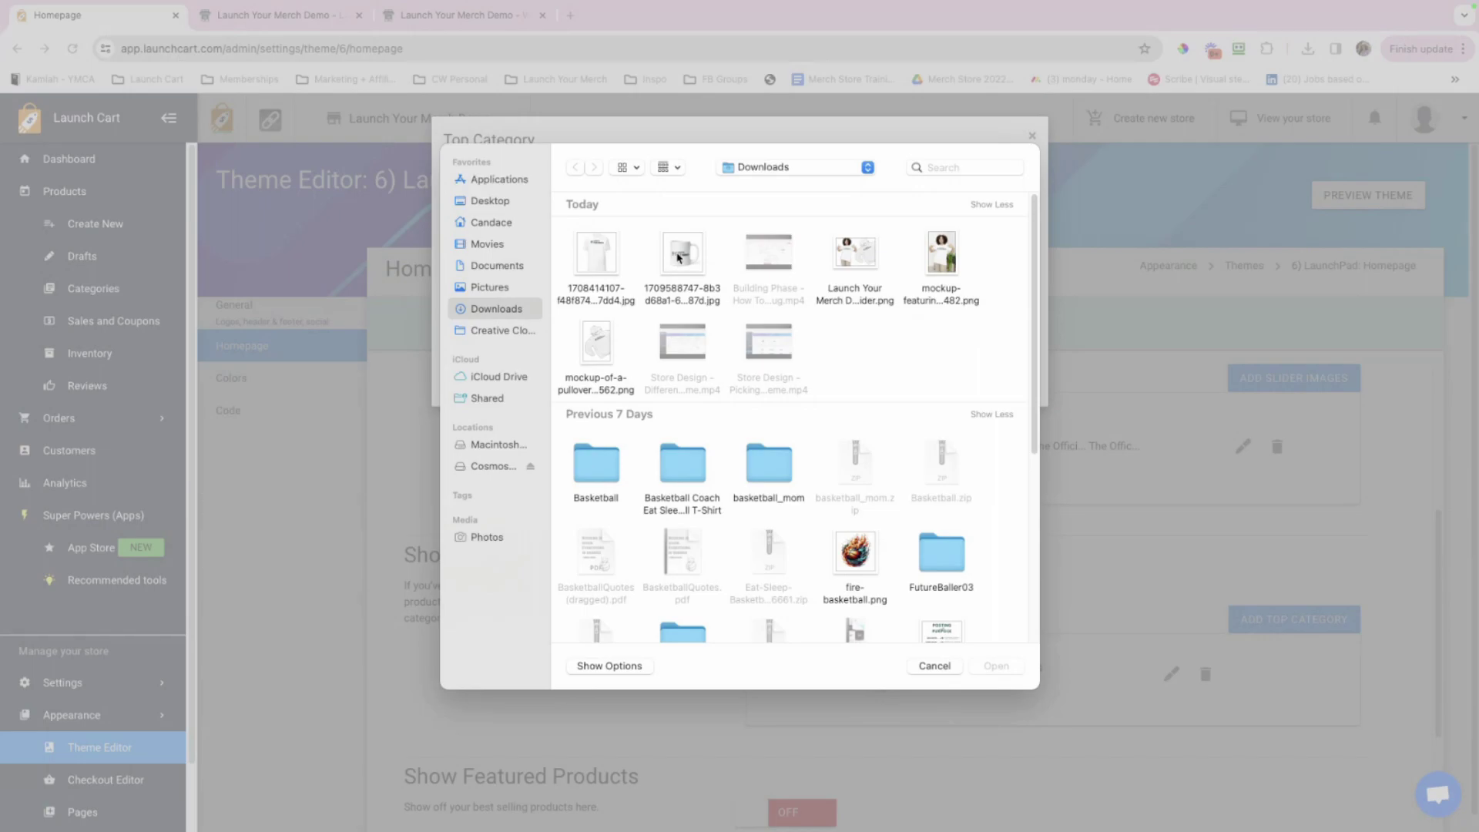
double_click(678, 258)
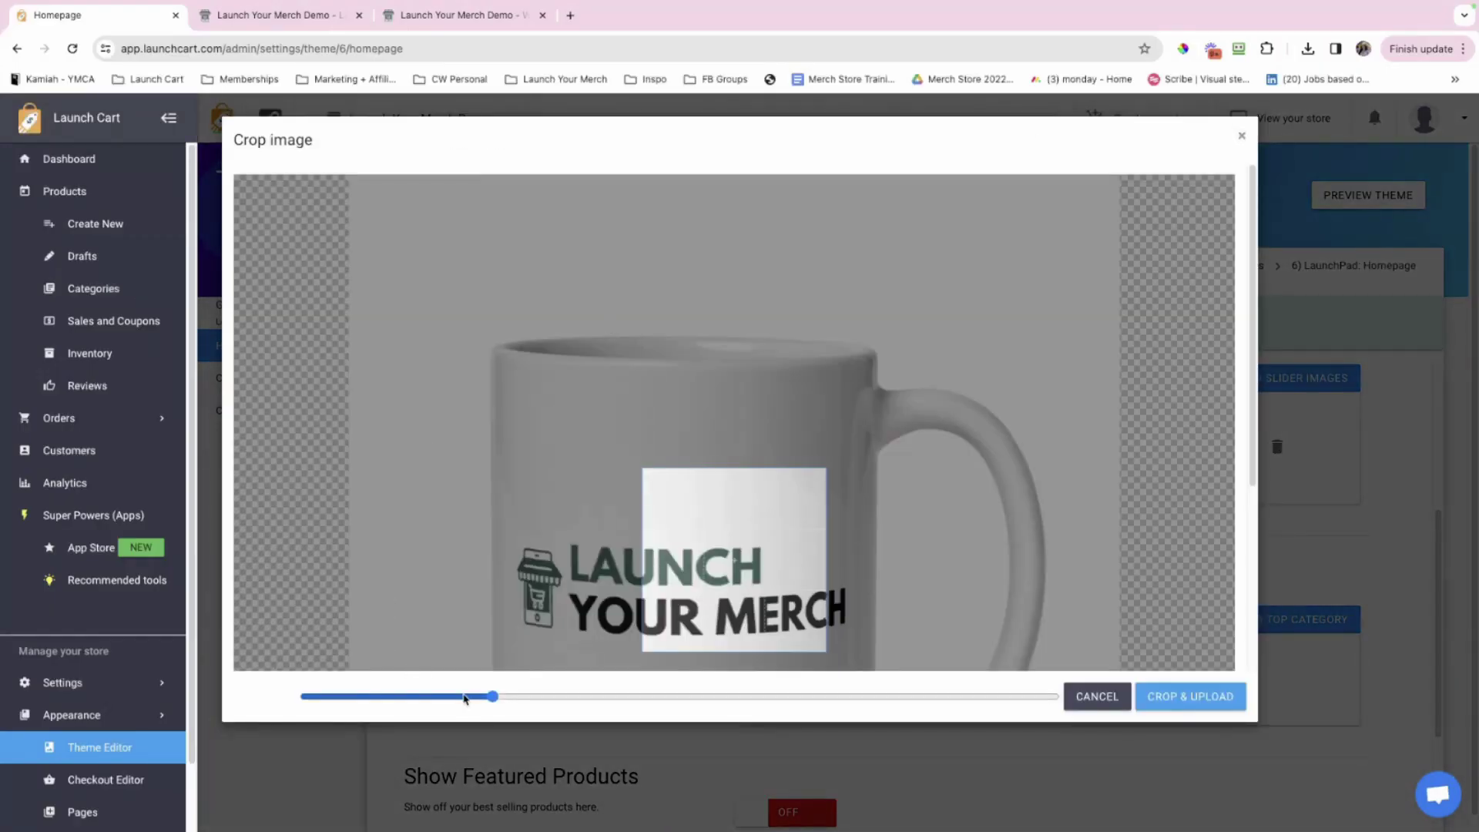
drag(466, 697, 351, 699)
scroll(616, 593, down, 3)
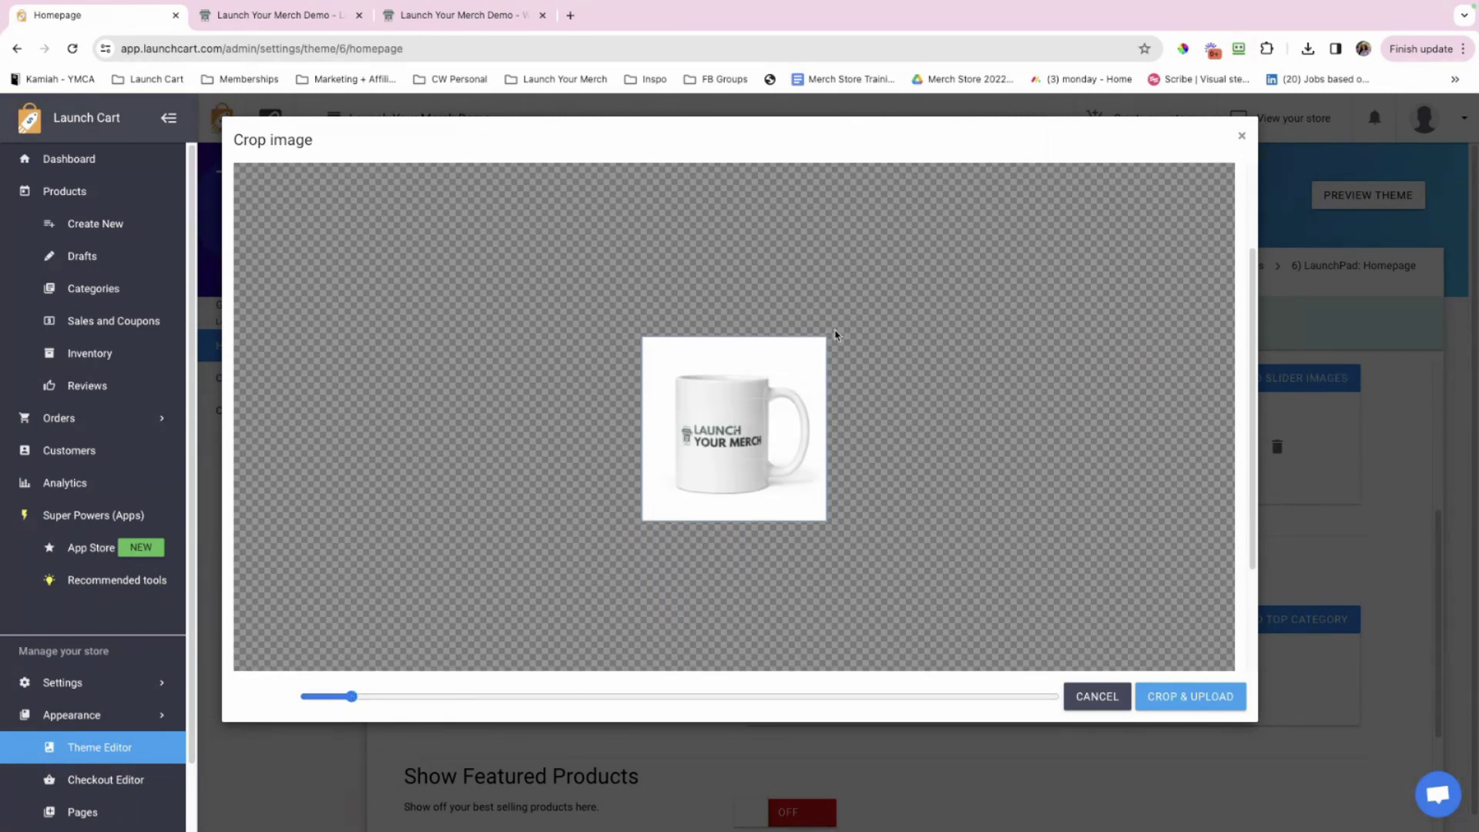
click(1178, 704)
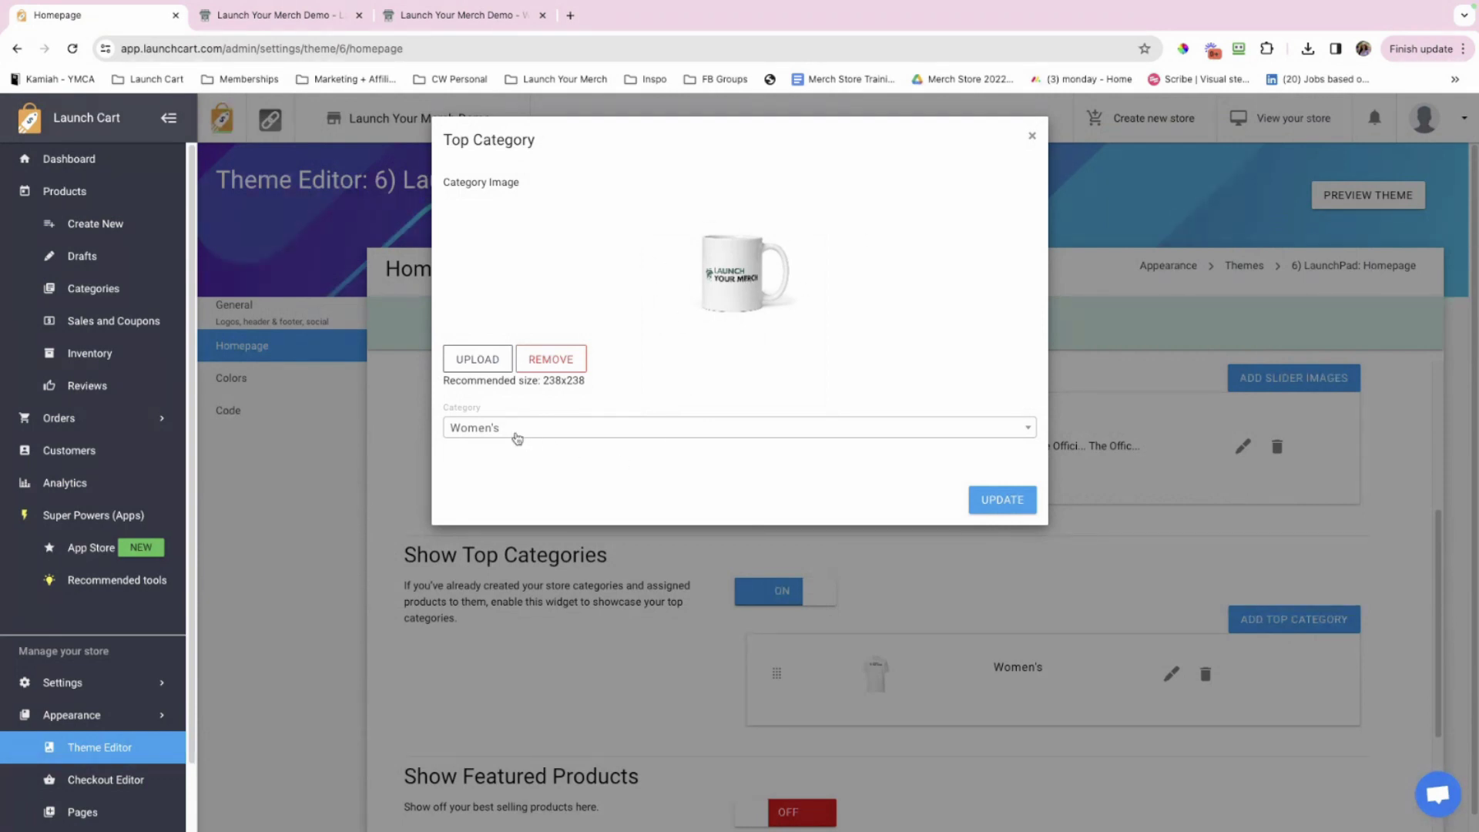
- Assign the Drinkware category, update the top category, and save the homepage settings
click(485, 428)
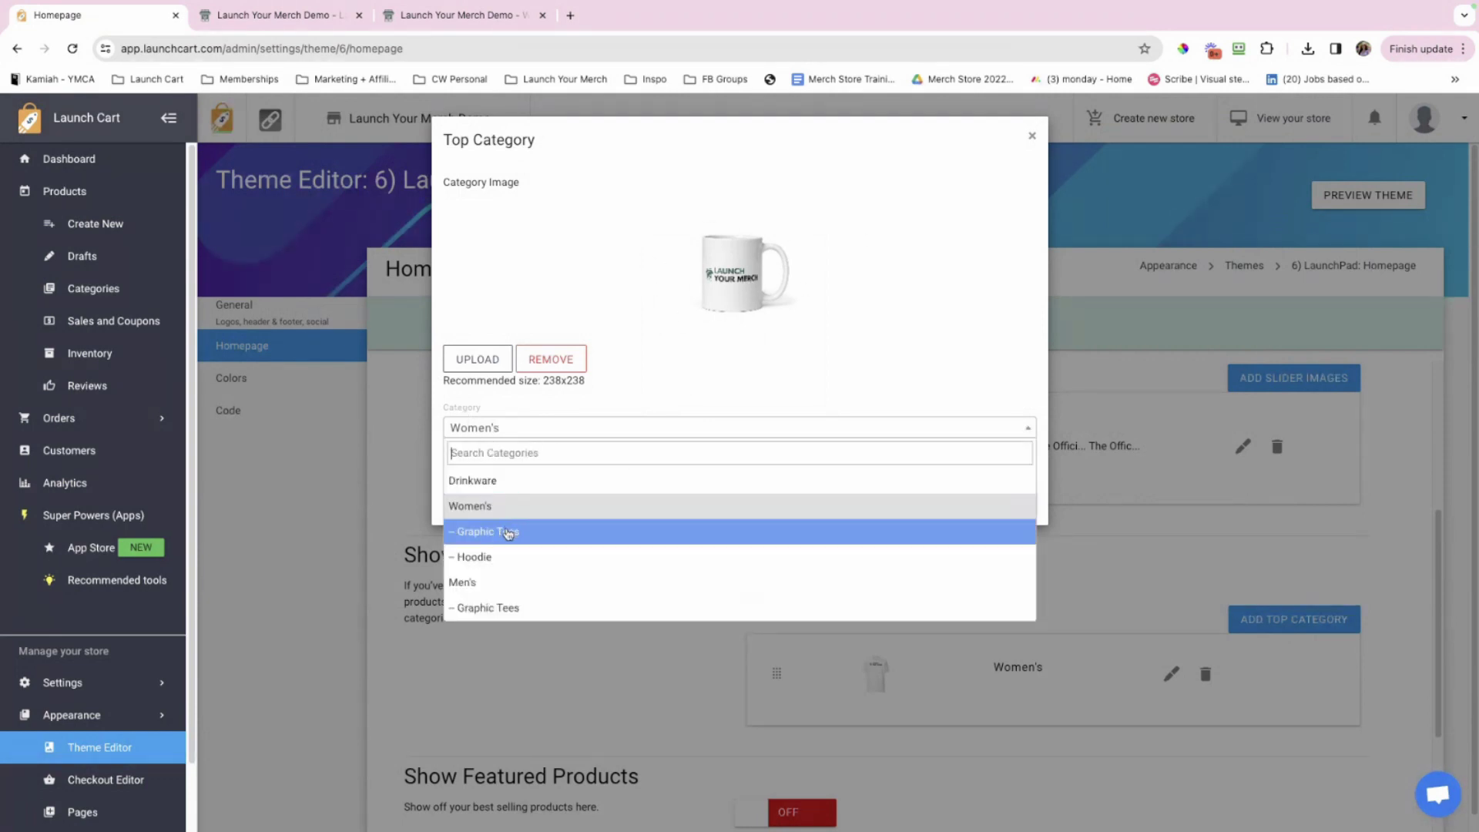
click(499, 484)
click(999, 501)
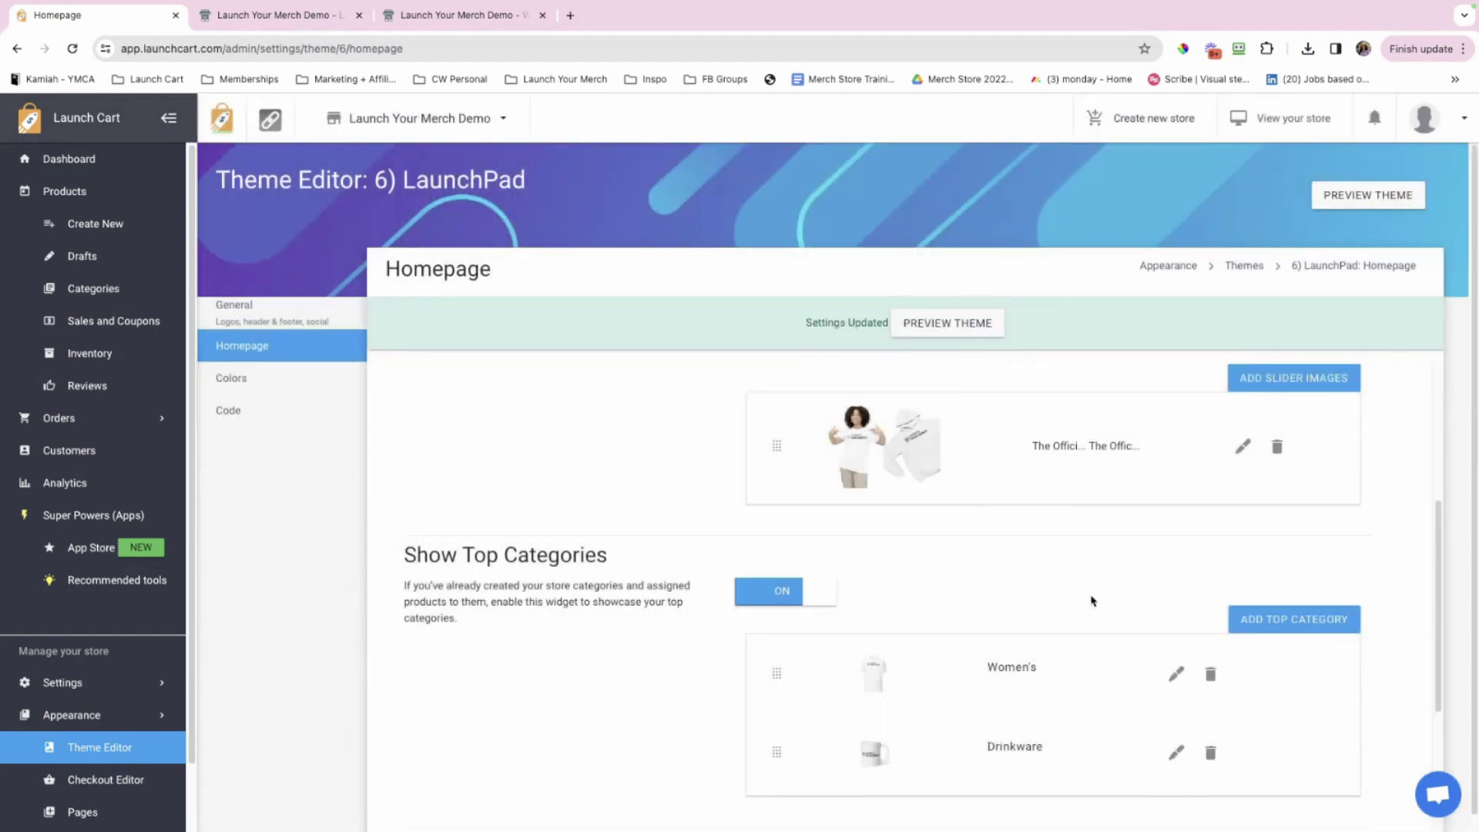
scroll(937, 577, down, 3)
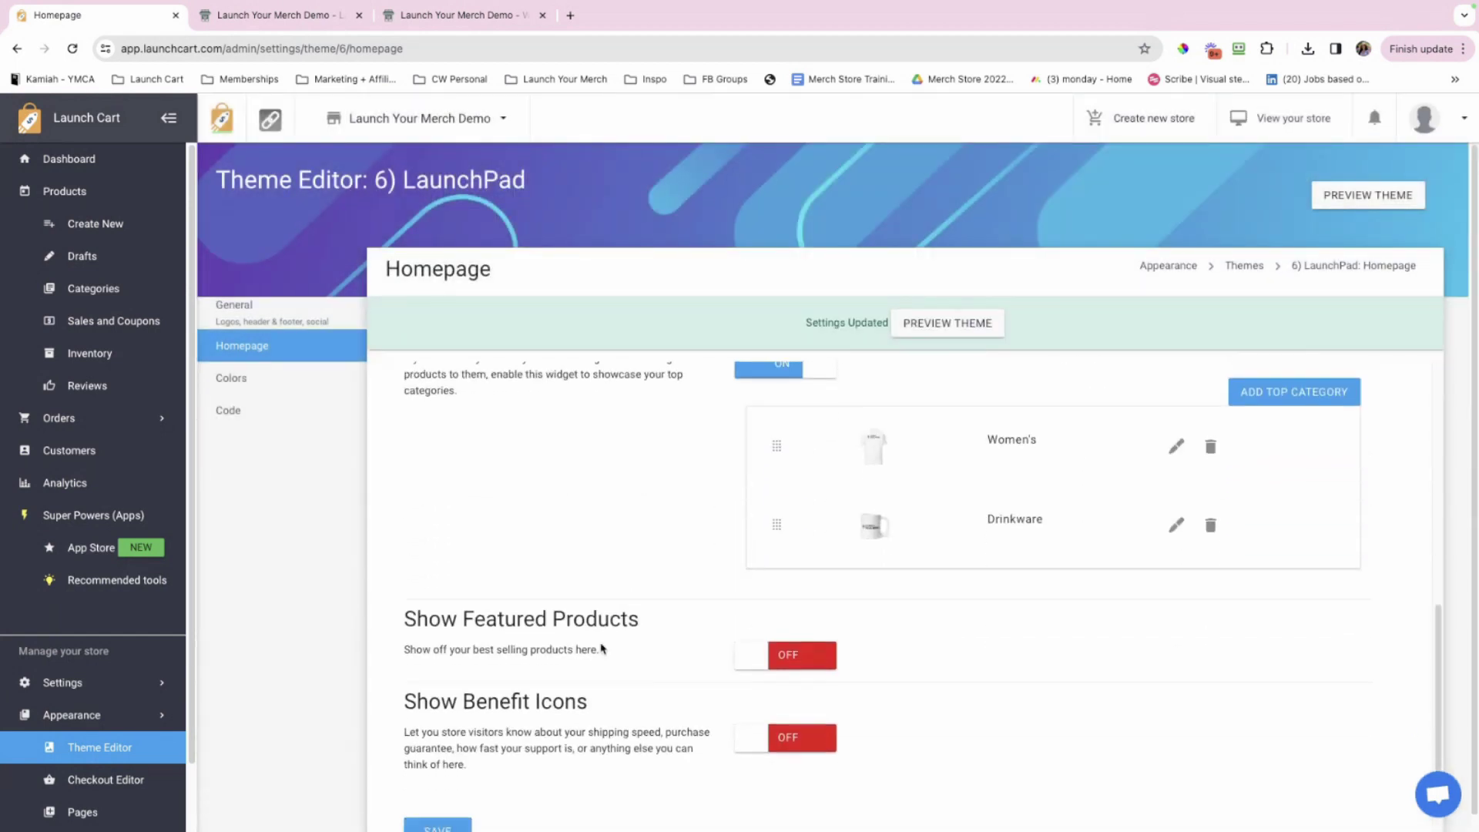
click(435, 801)
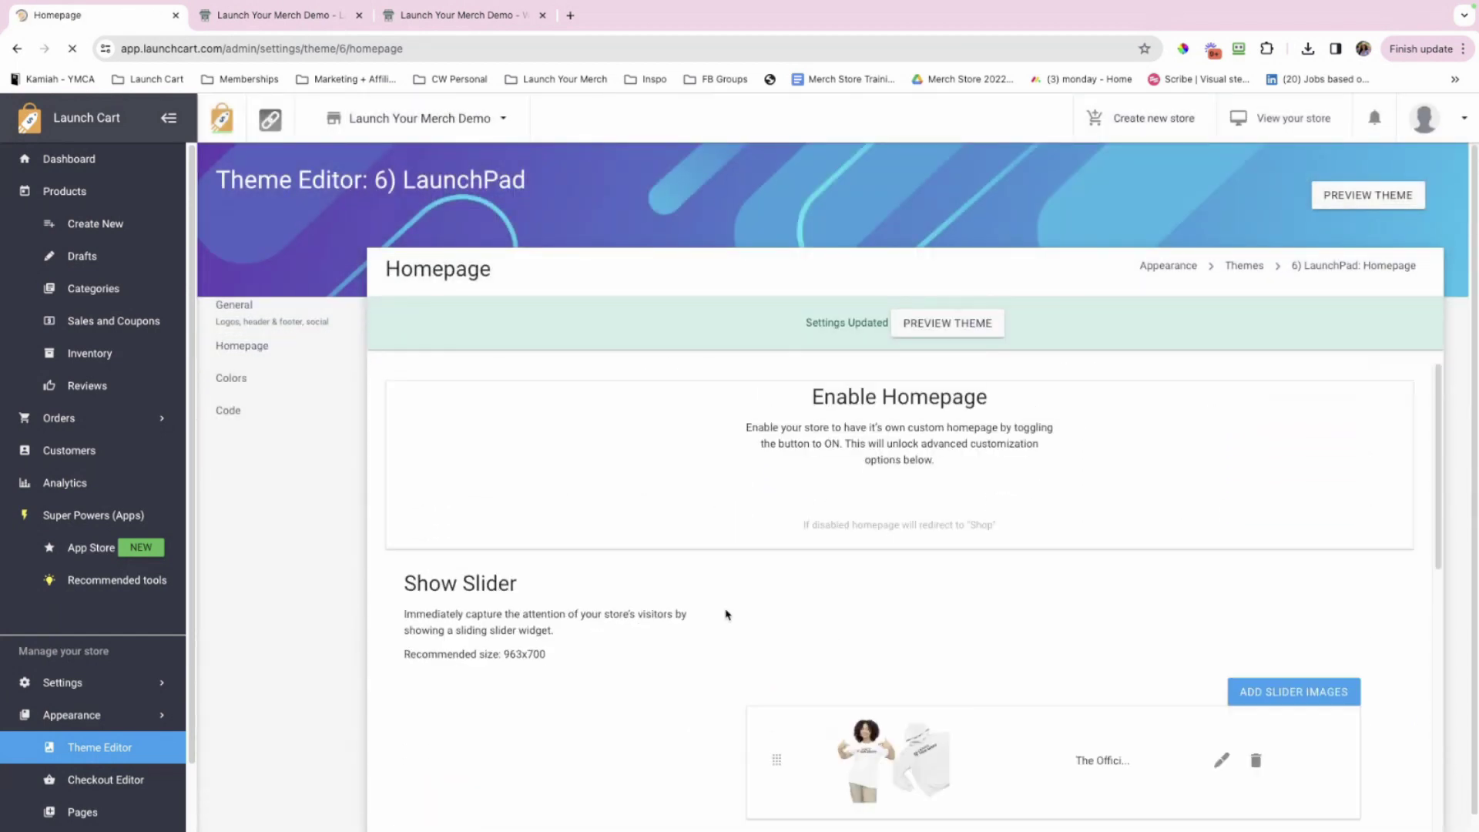
- Preview the theme on the live store and close the two old Launch Your Merch Demo tabs
click(1349, 198)
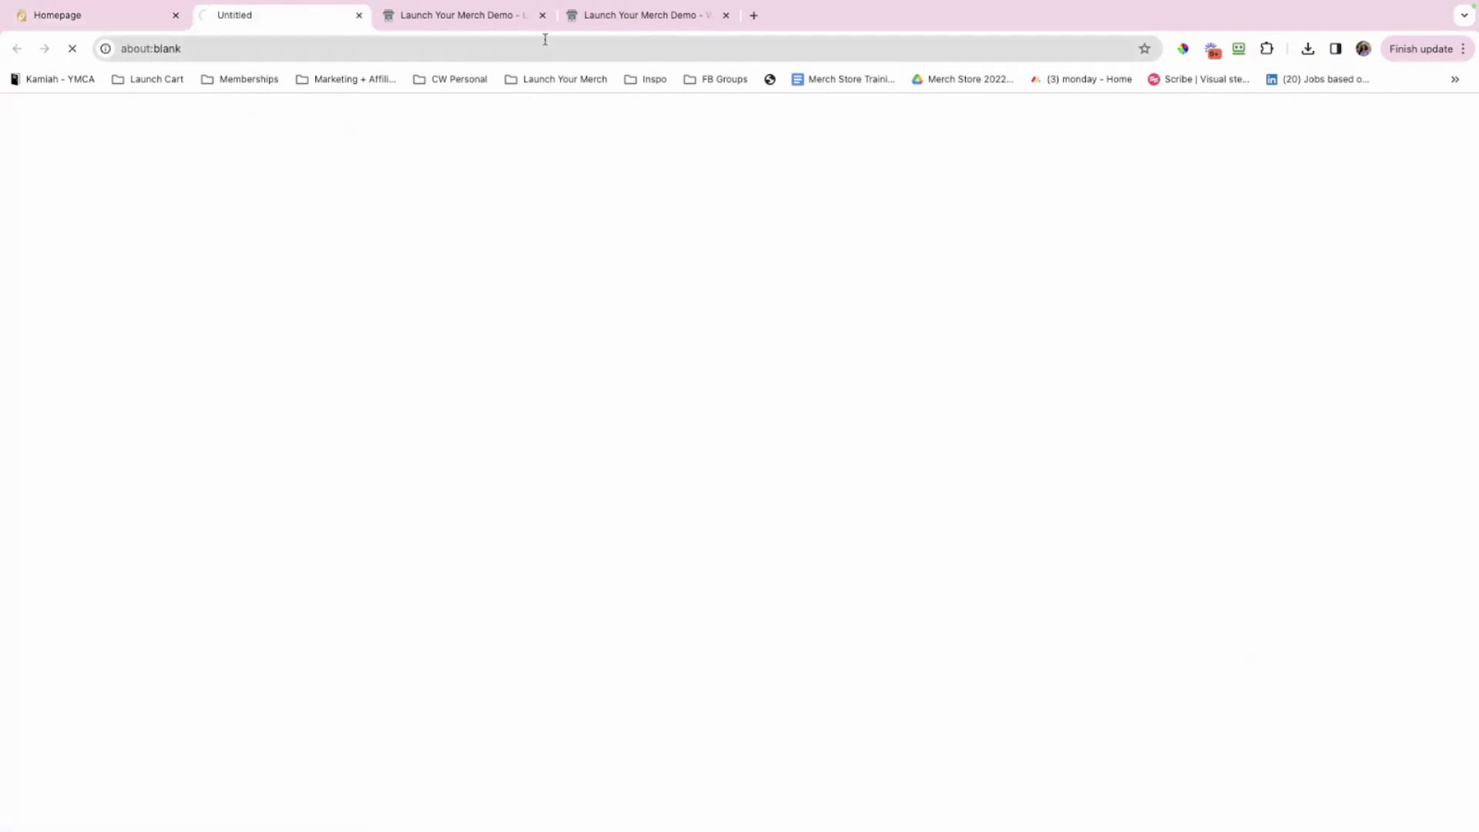
click(542, 15)
click(542, 15)
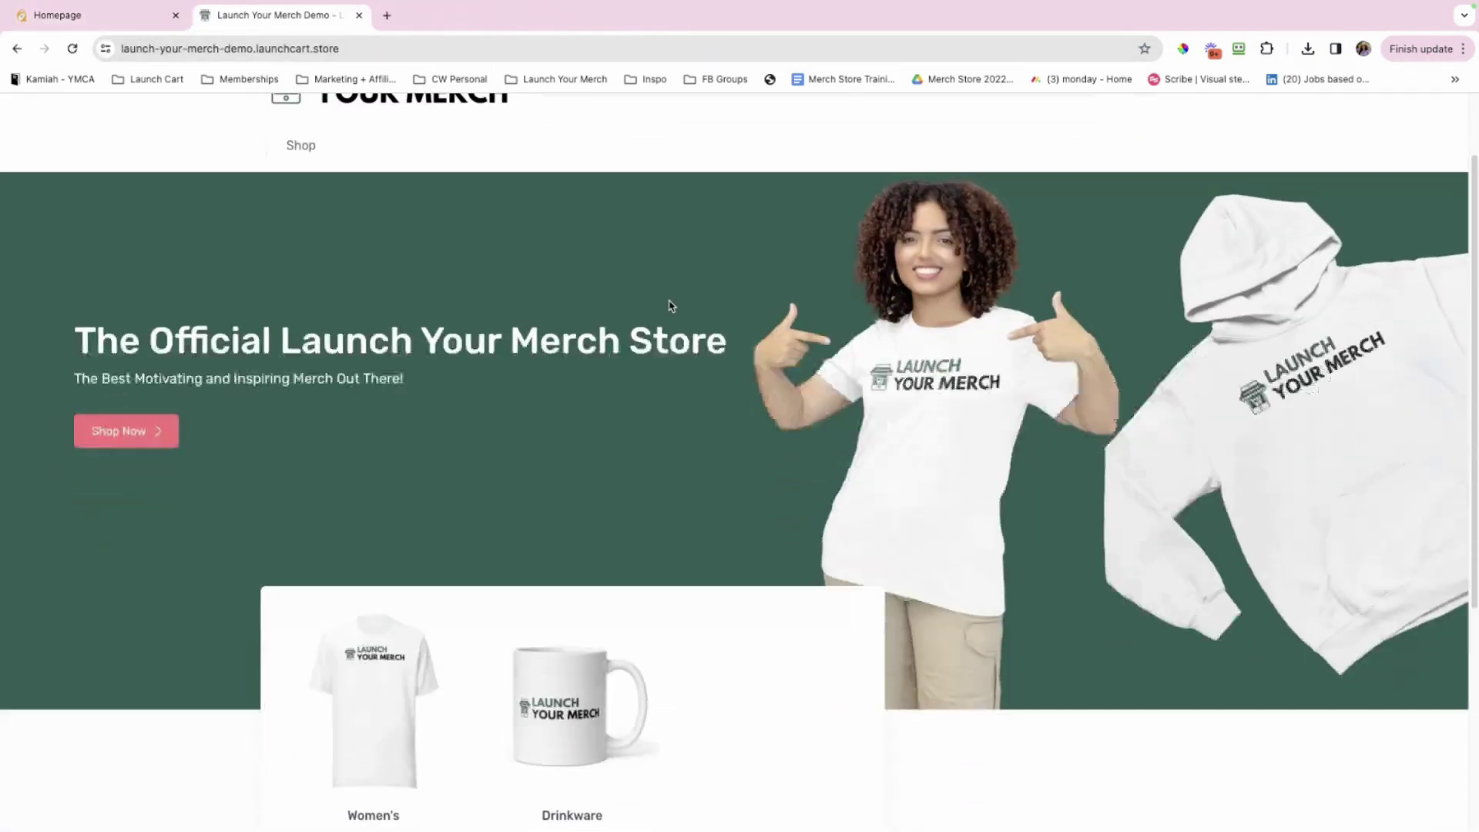
- Scroll through the storefront homepage to review the new Women's and Drinkware category tiles
scroll(669, 305, down, 1)
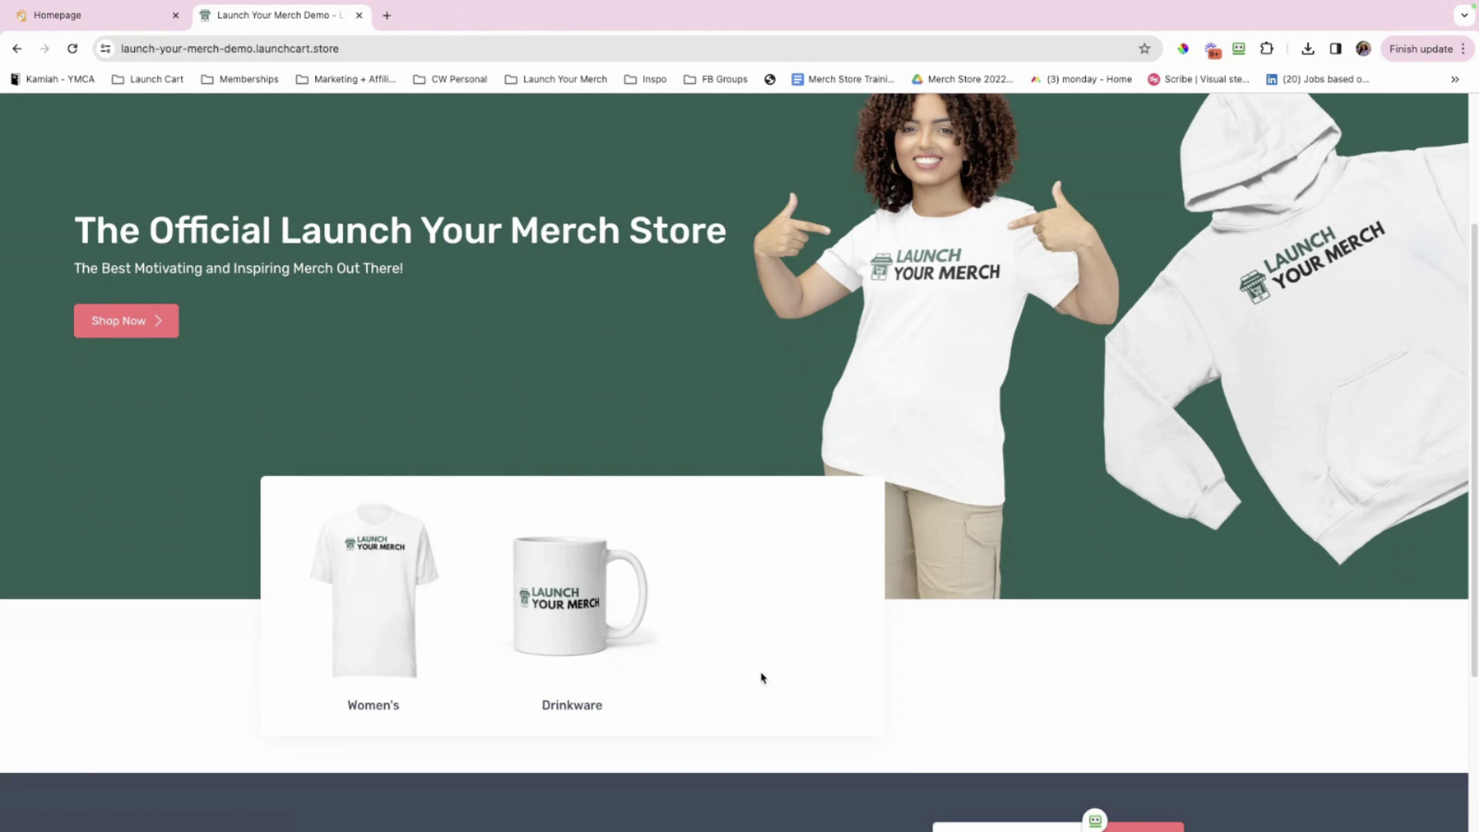
scroll(795, 647, up, 3)
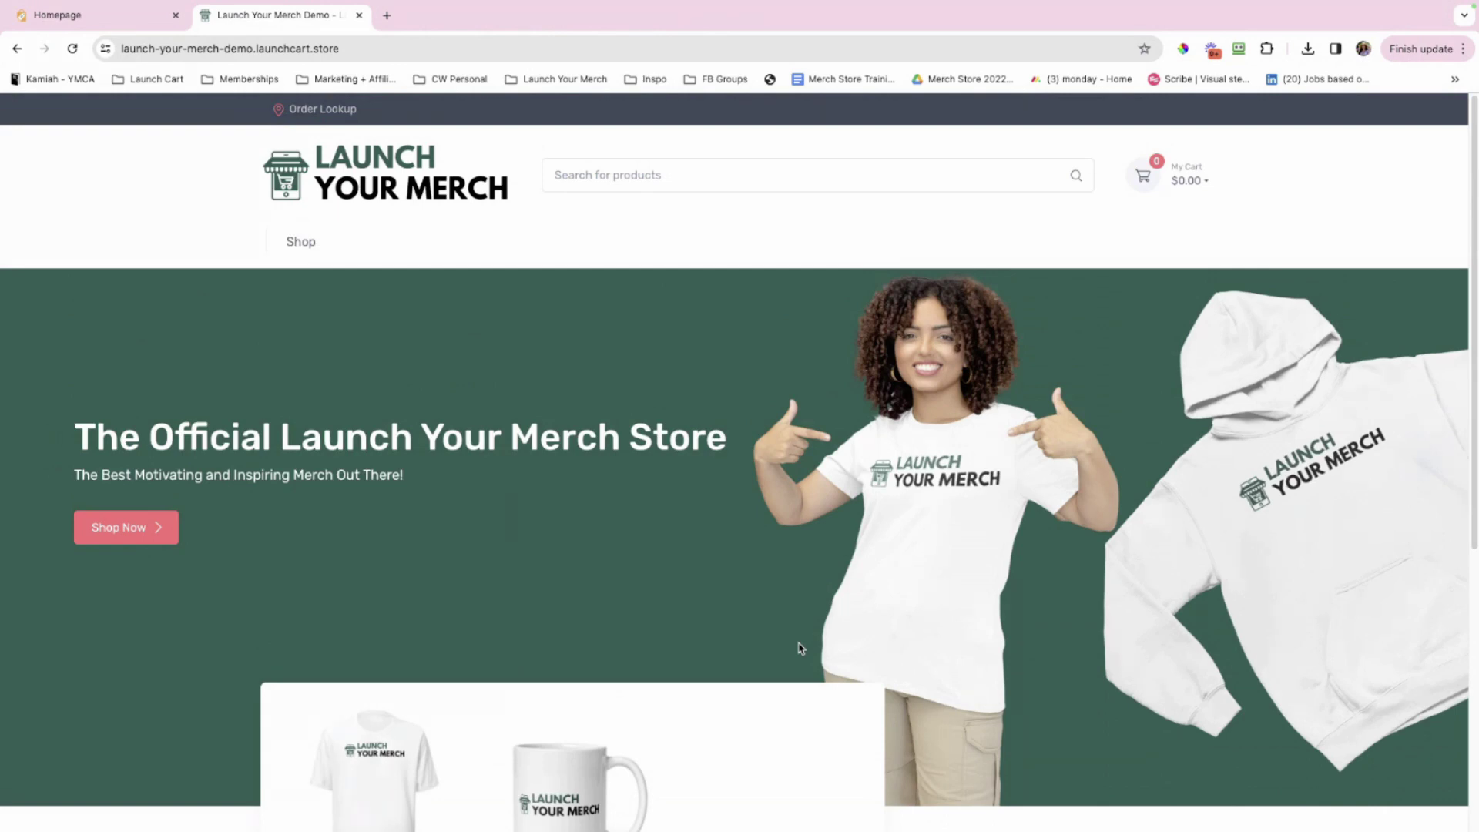
scroll(800, 649, down, 3)
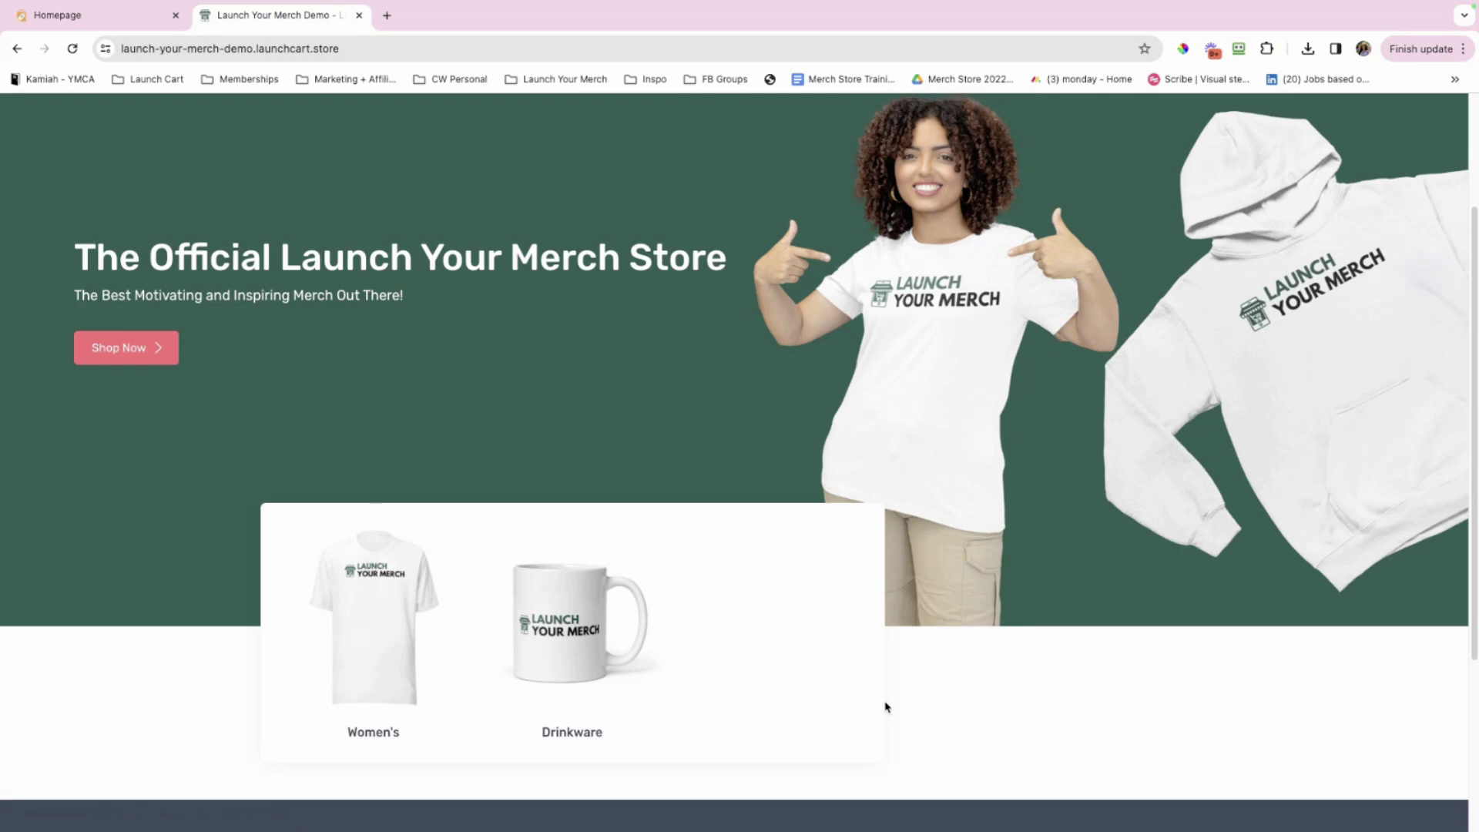
scroll(886, 707, up, 1)
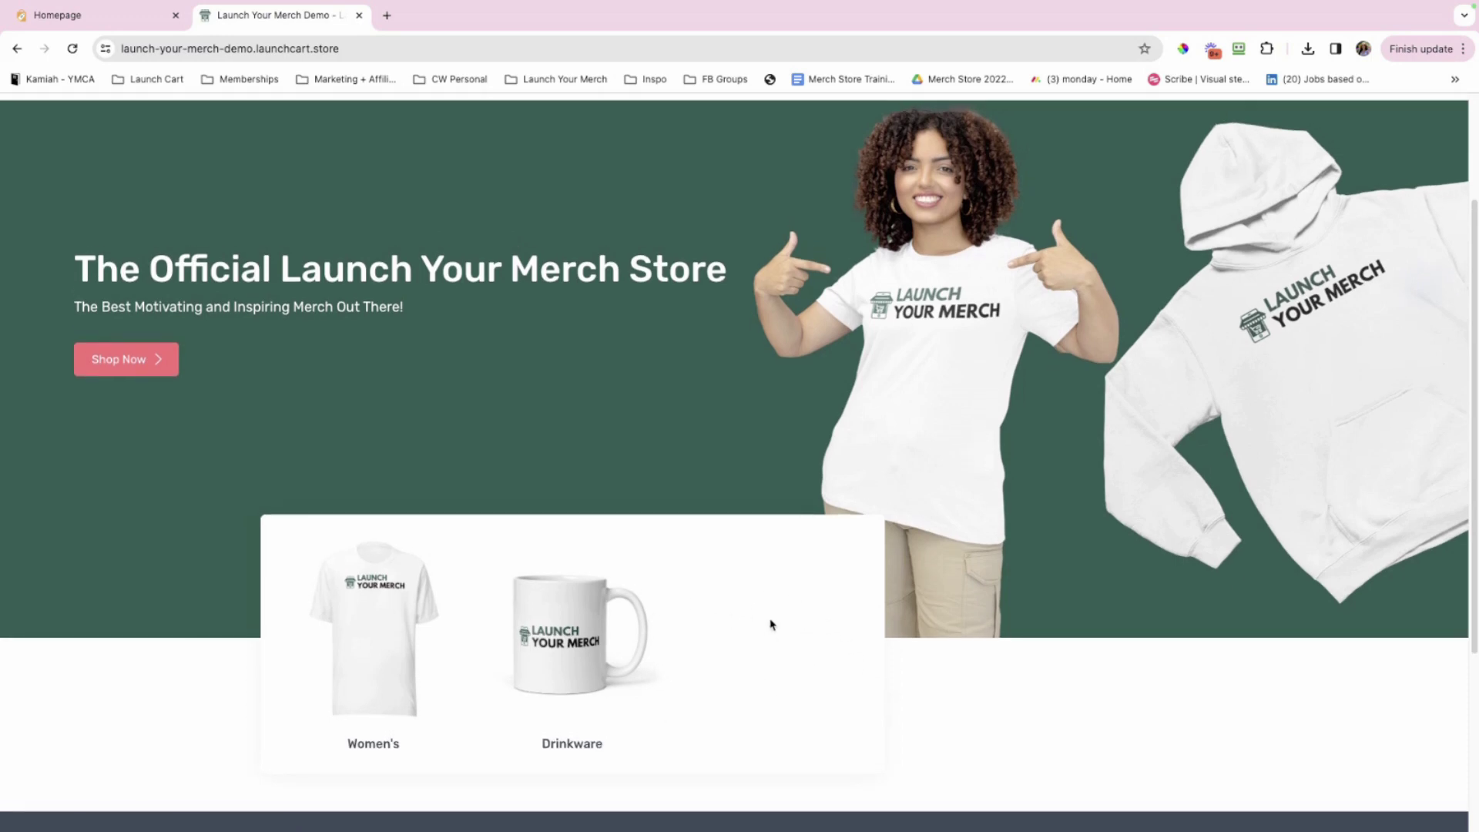
- Start a new top category and crop and upload the T-shirt photo from Downloads as its image
click(115, 15)
scroll(1156, 715, down, 1)
scroll(1155, 715, down, 4)
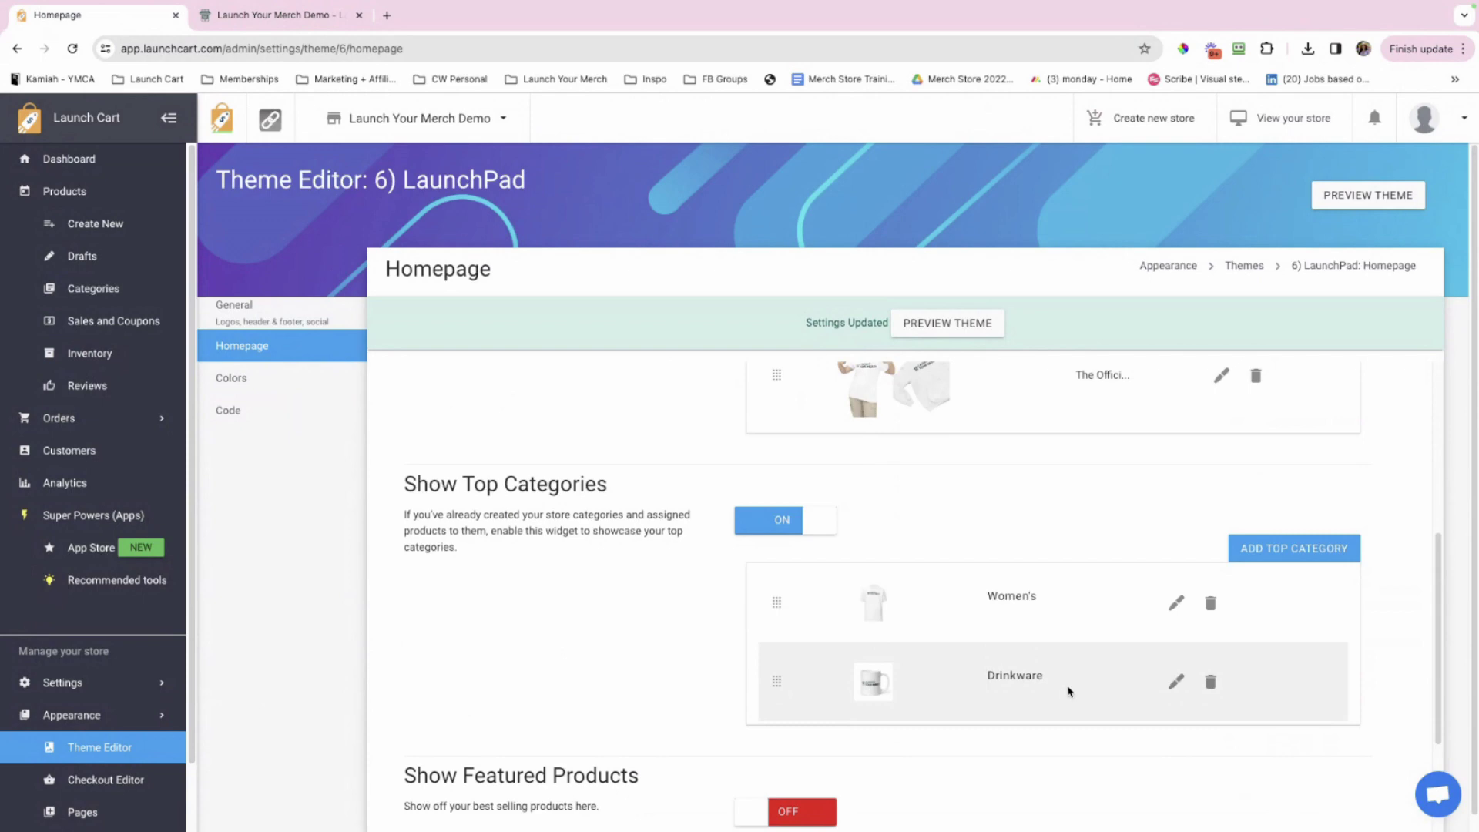
click(1302, 546)
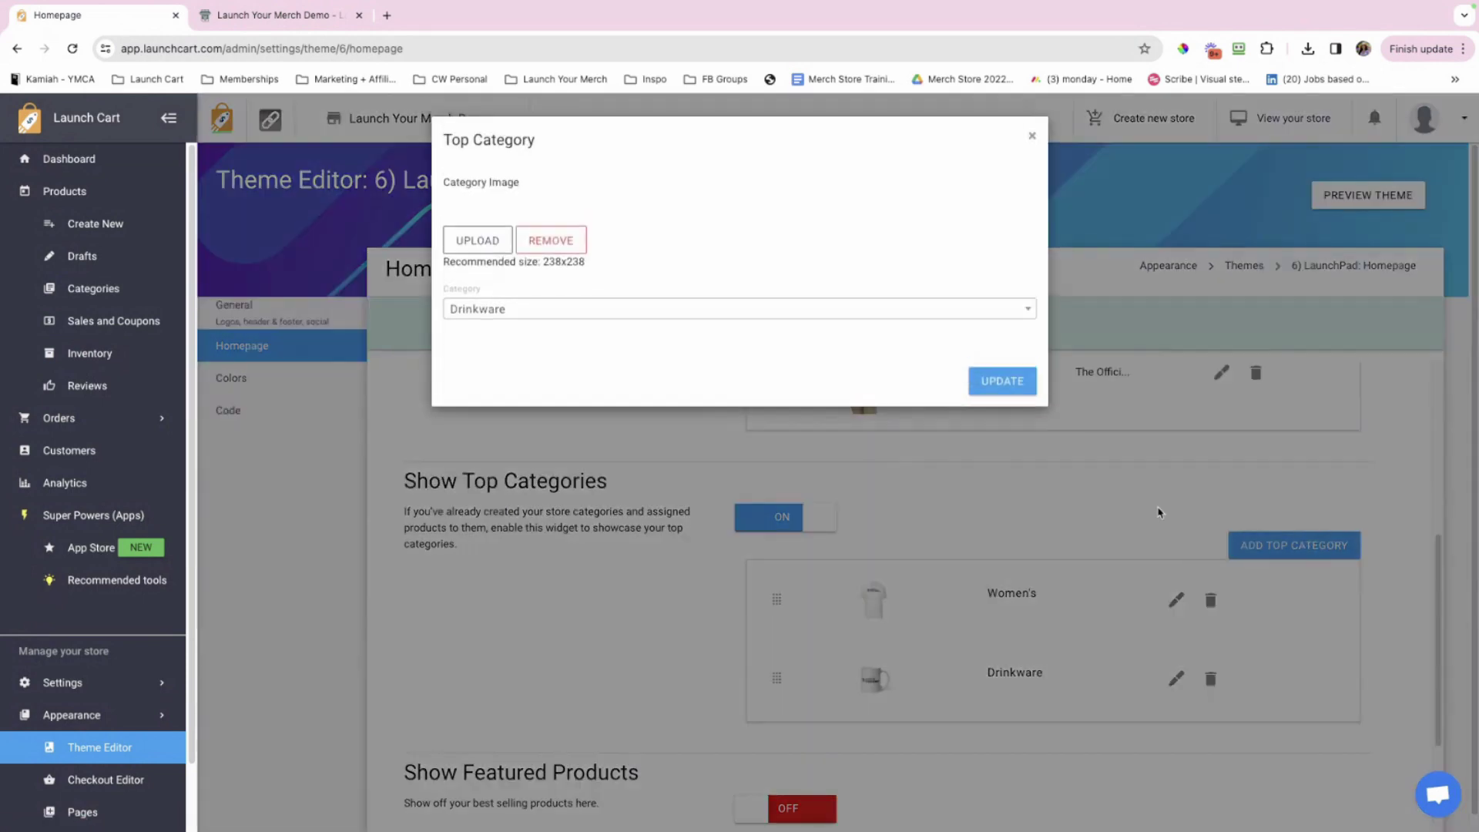
click(478, 240)
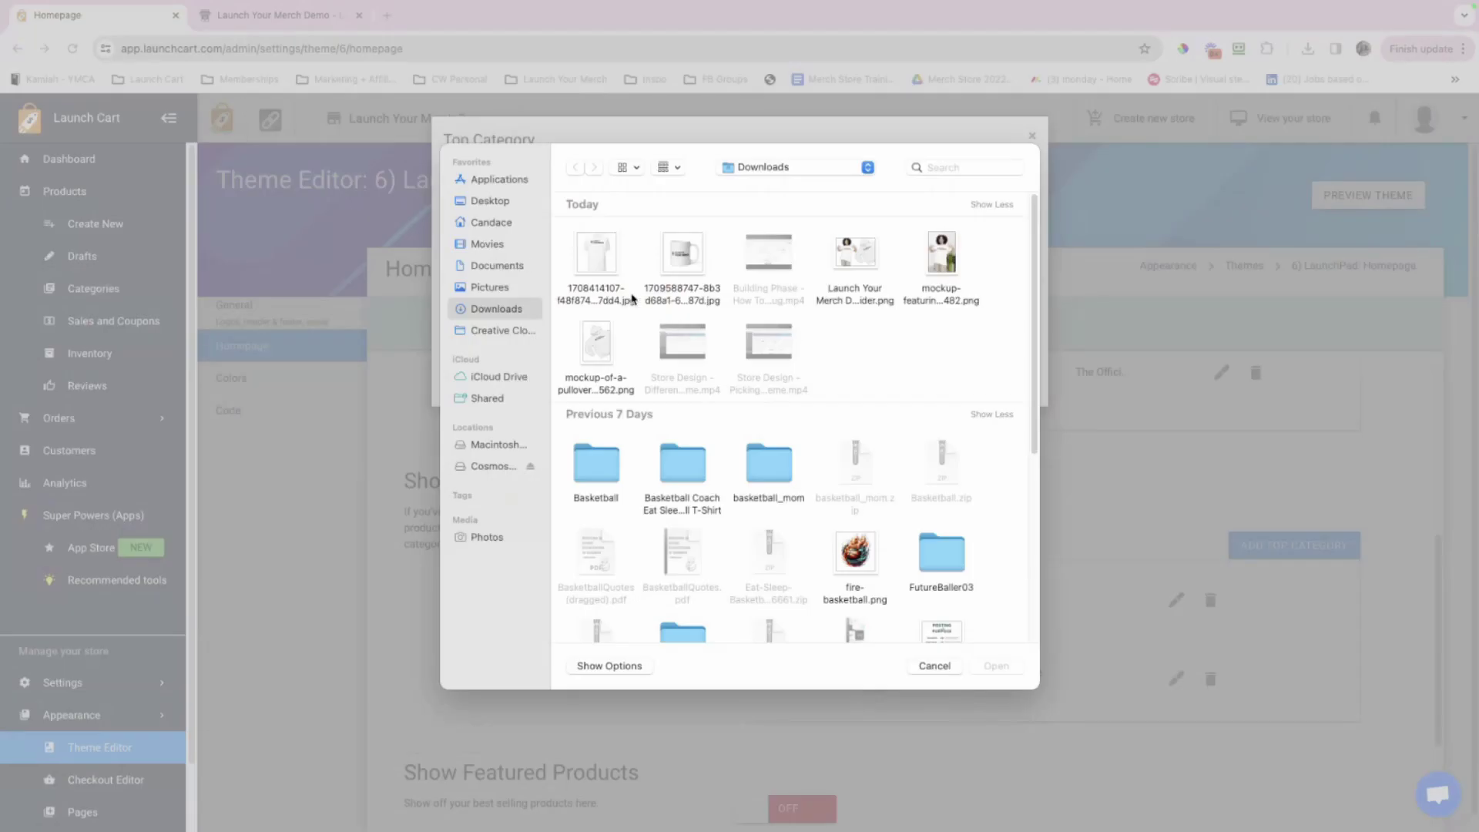
double_click(605, 265)
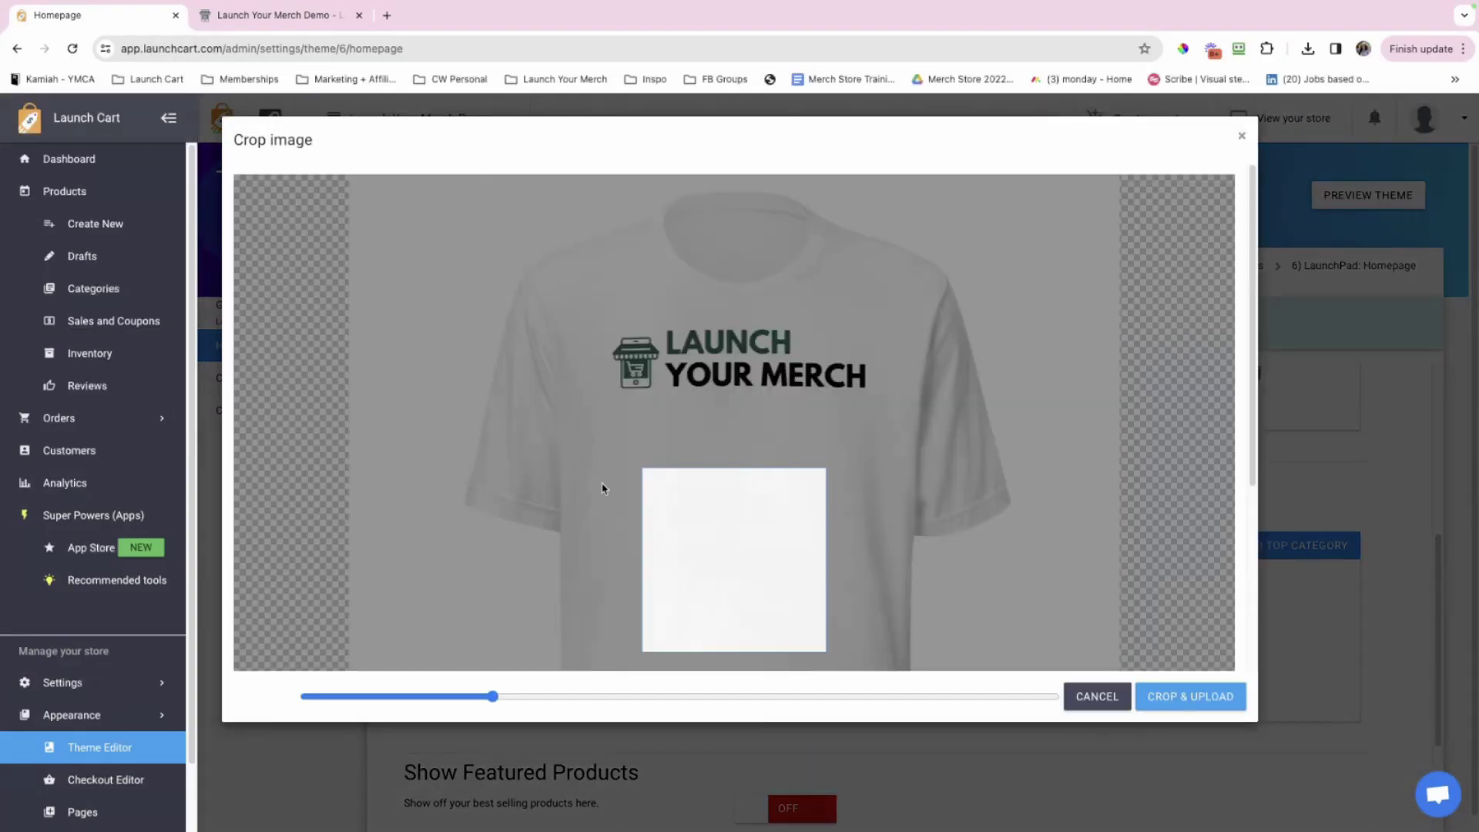
drag(492, 695, 352, 679)
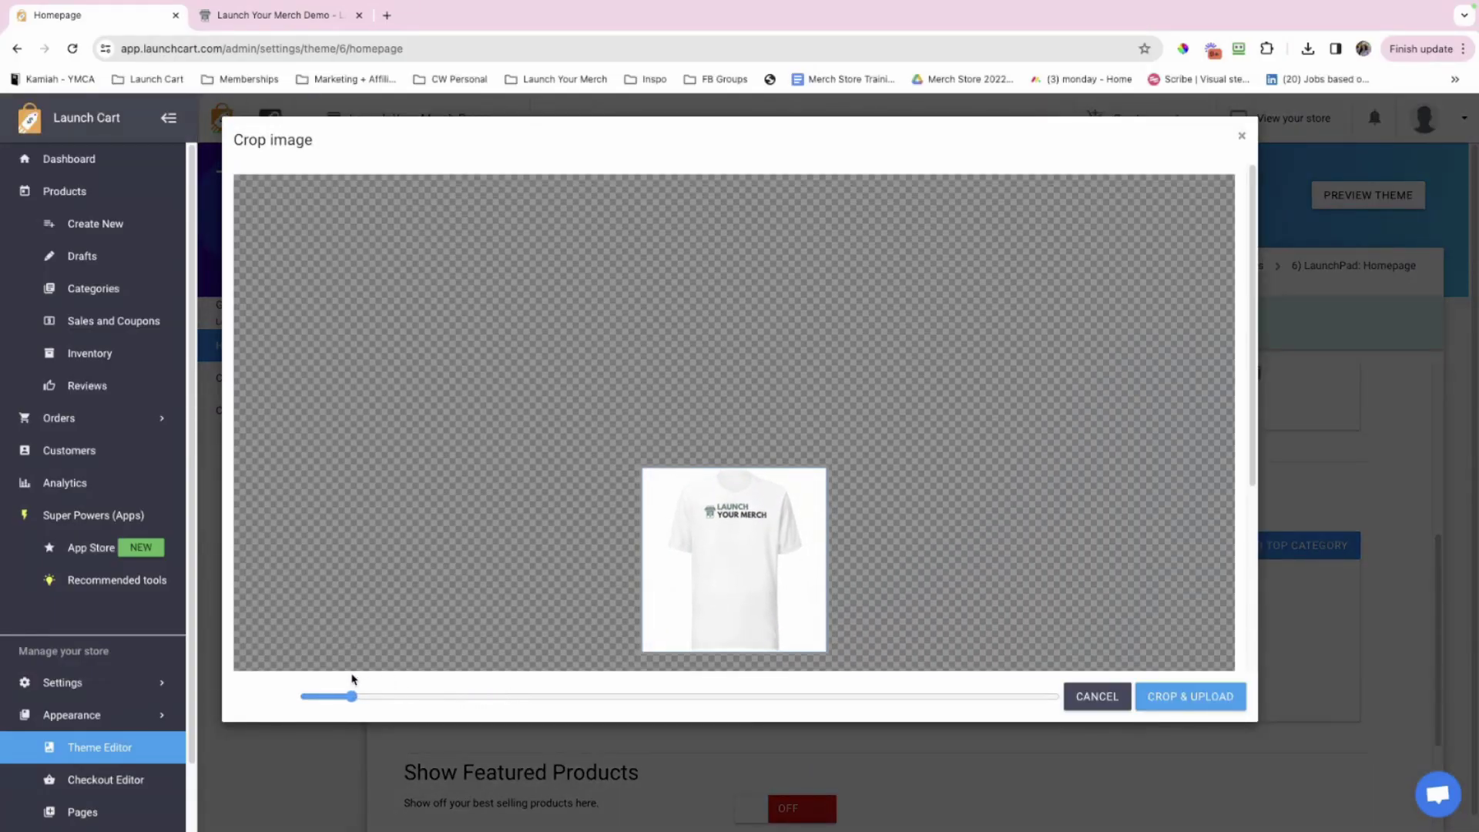
click(1195, 685)
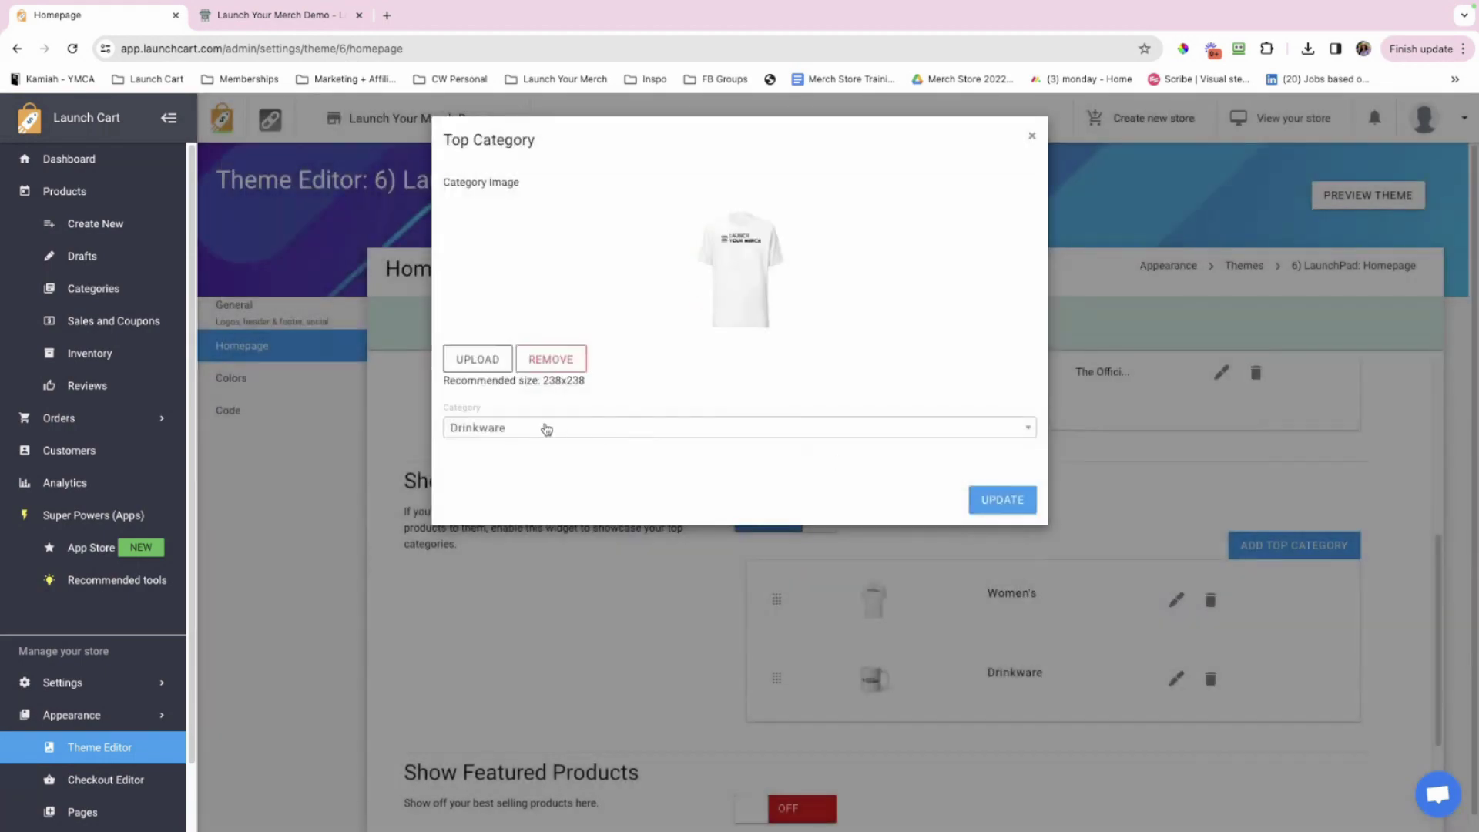
- Assign it the Graphic Tees category and move it between Women's and Drinkware
click(546, 429)
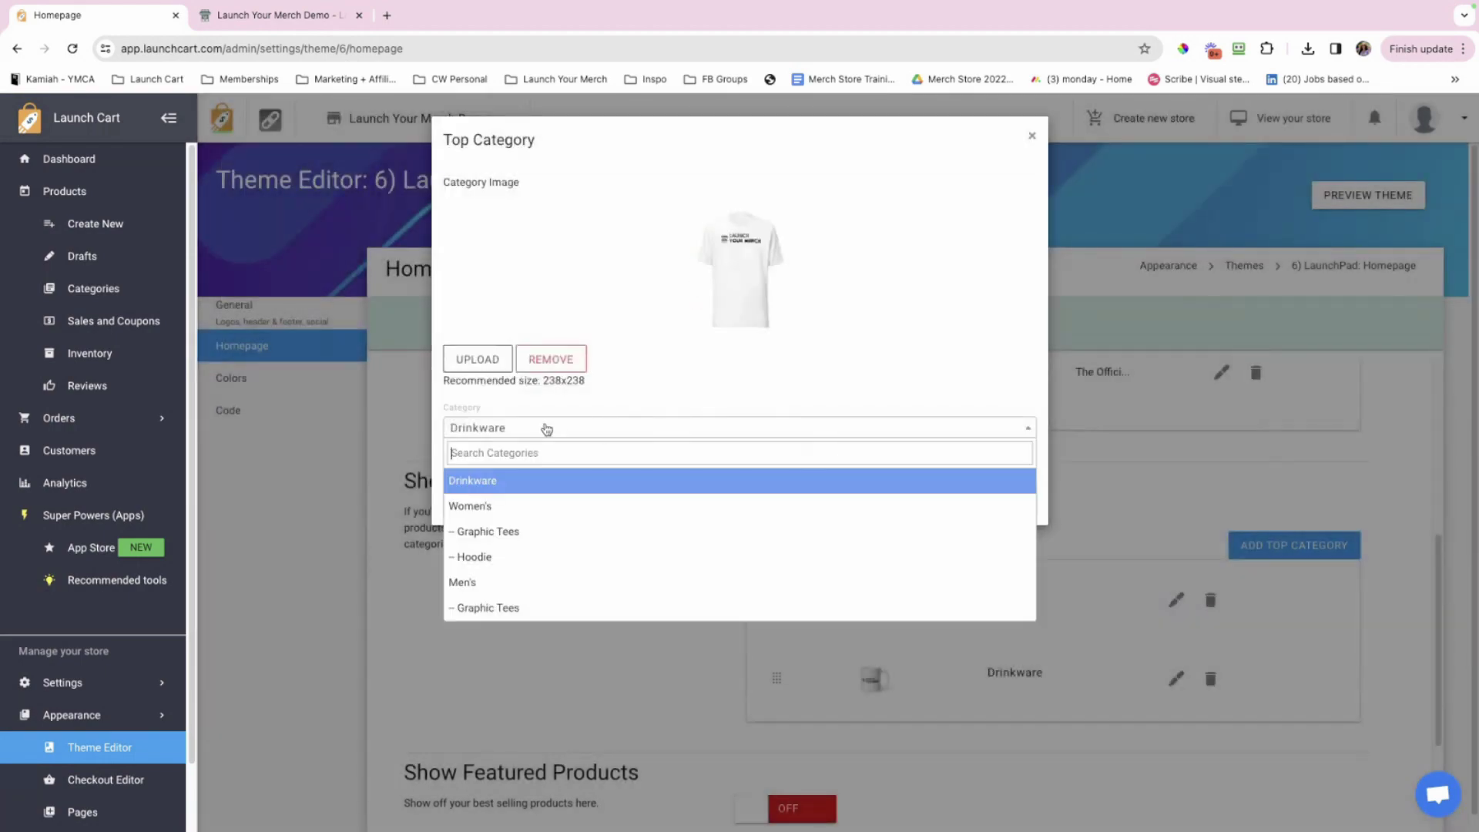
click(520, 531)
click(1003, 501)
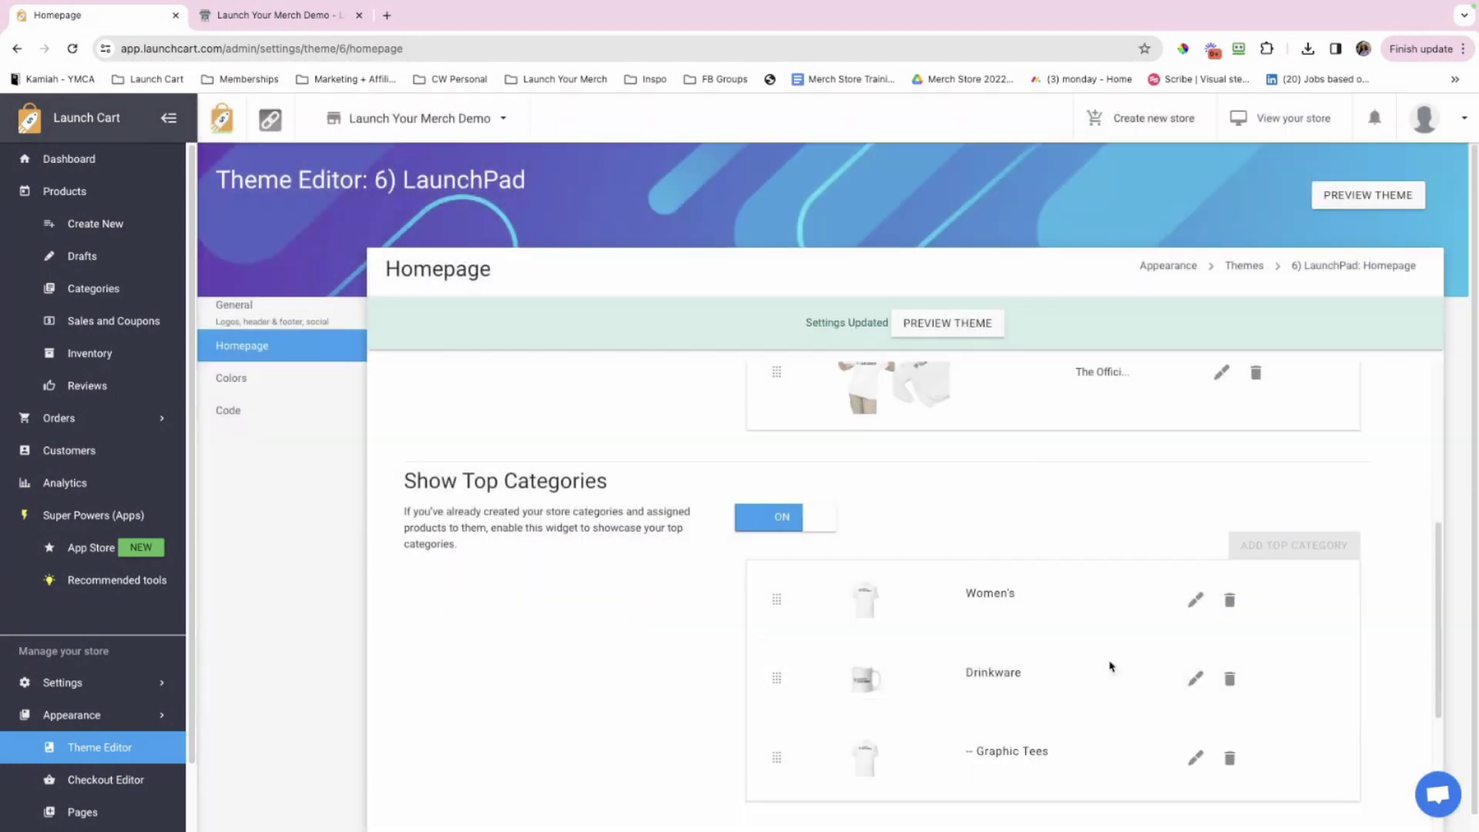
scroll(1109, 667, down, 2)
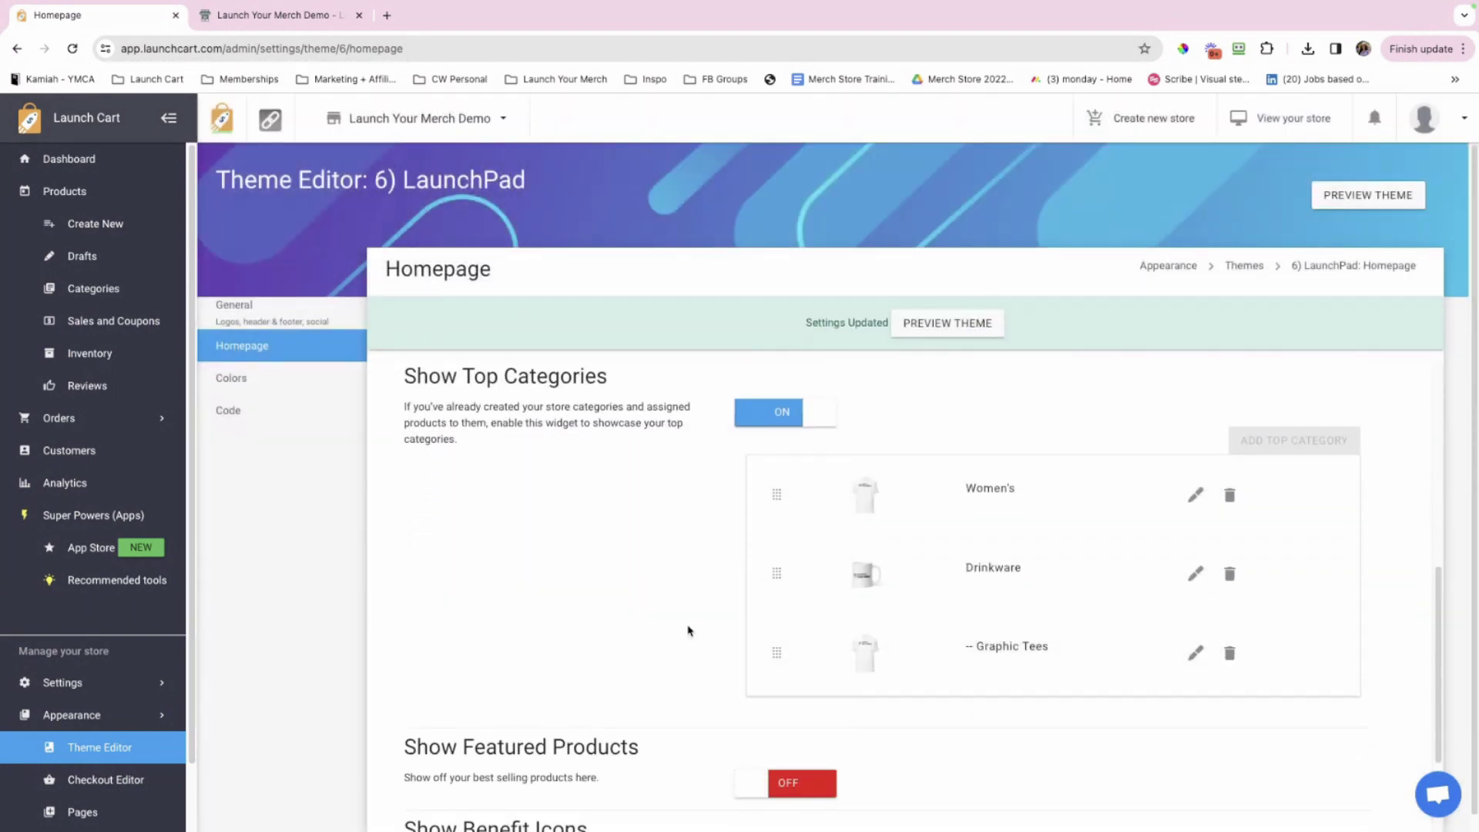
drag(769, 650, 774, 571)
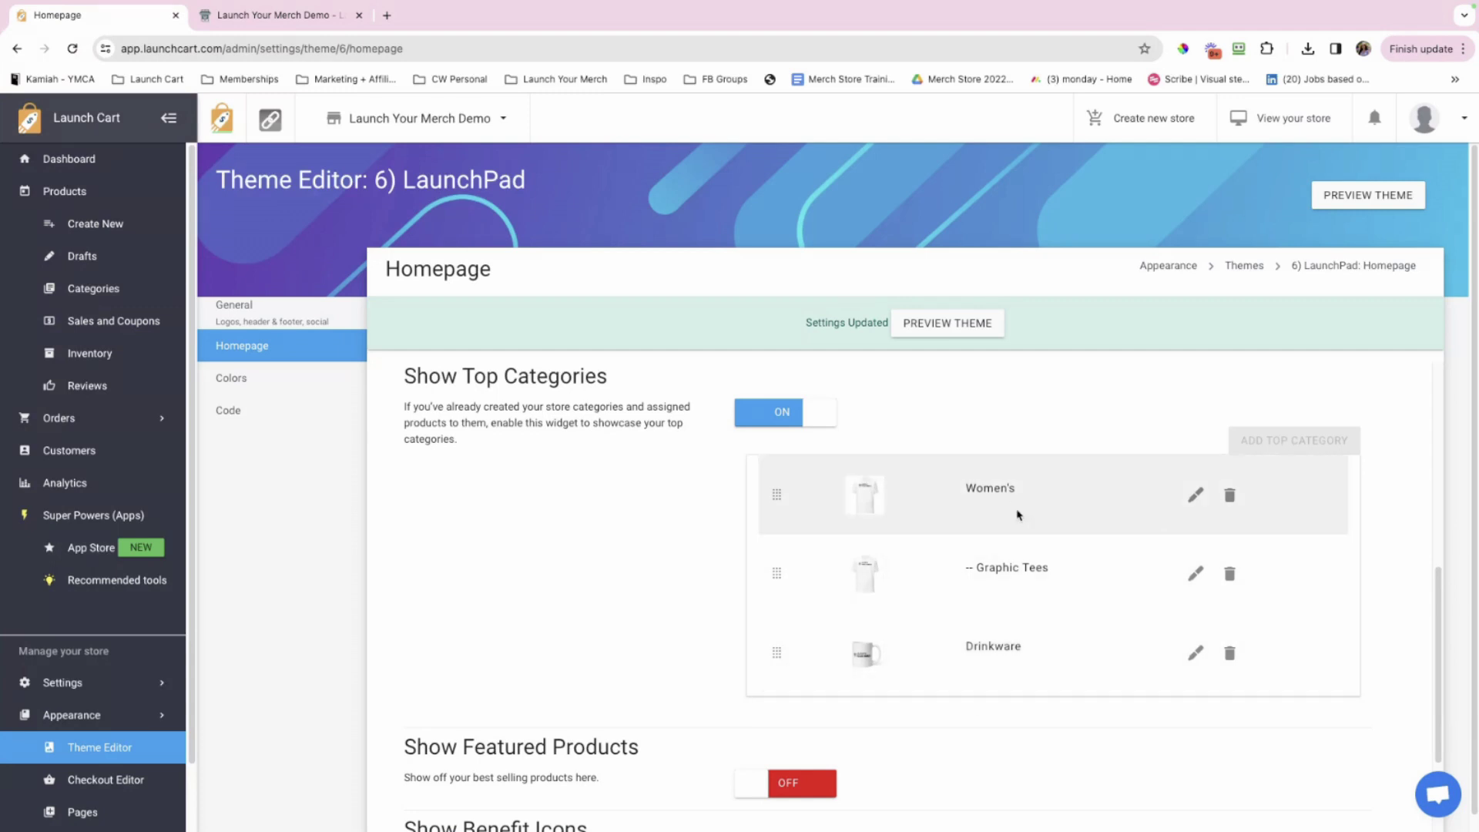
scroll(604, 623, down, 3)
- Save the homepage settings and reload the live storefront to see the Graphic Tees tile
click(437, 784)
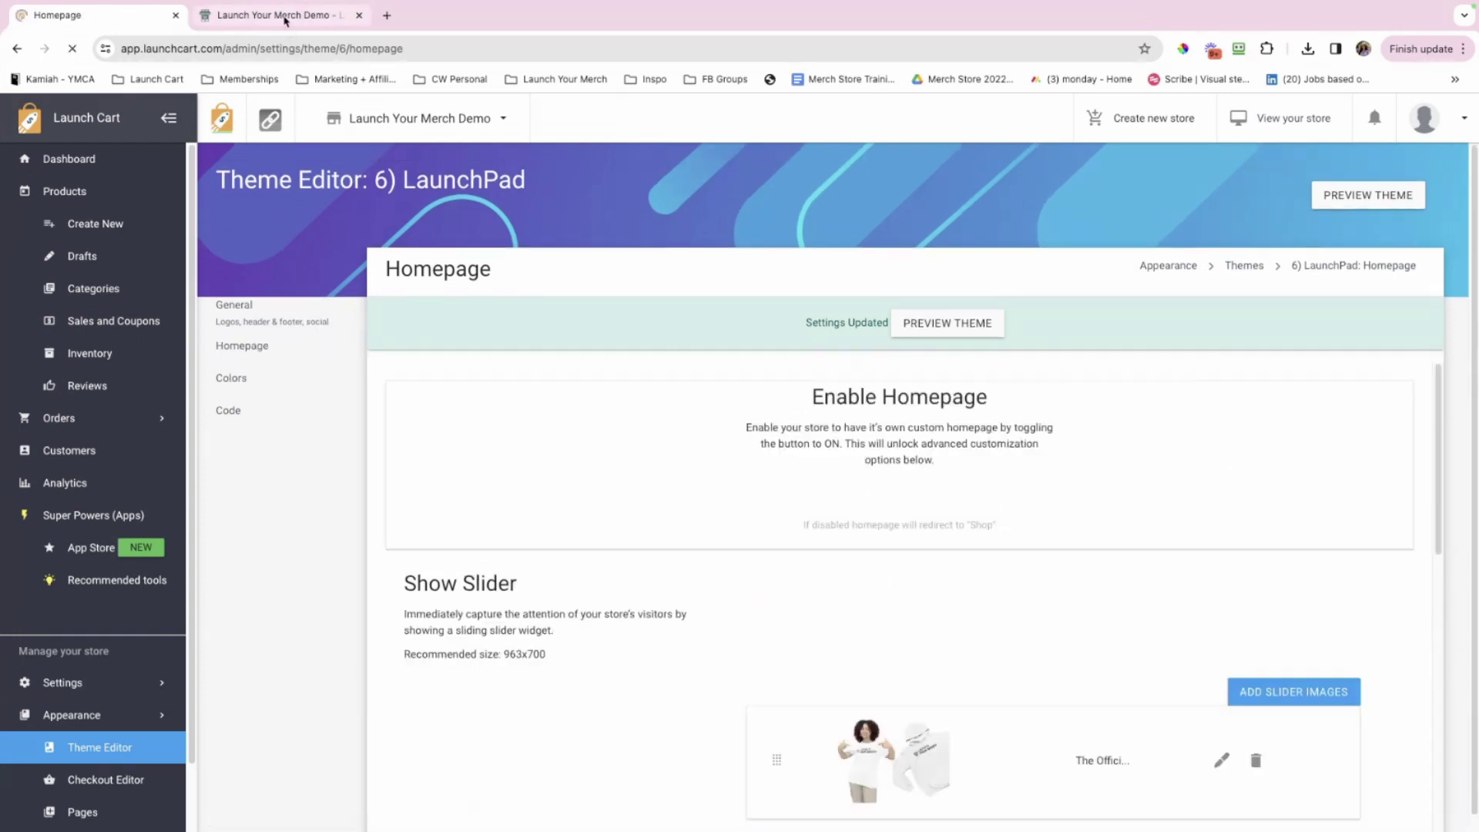
click(285, 14)
click(72, 50)
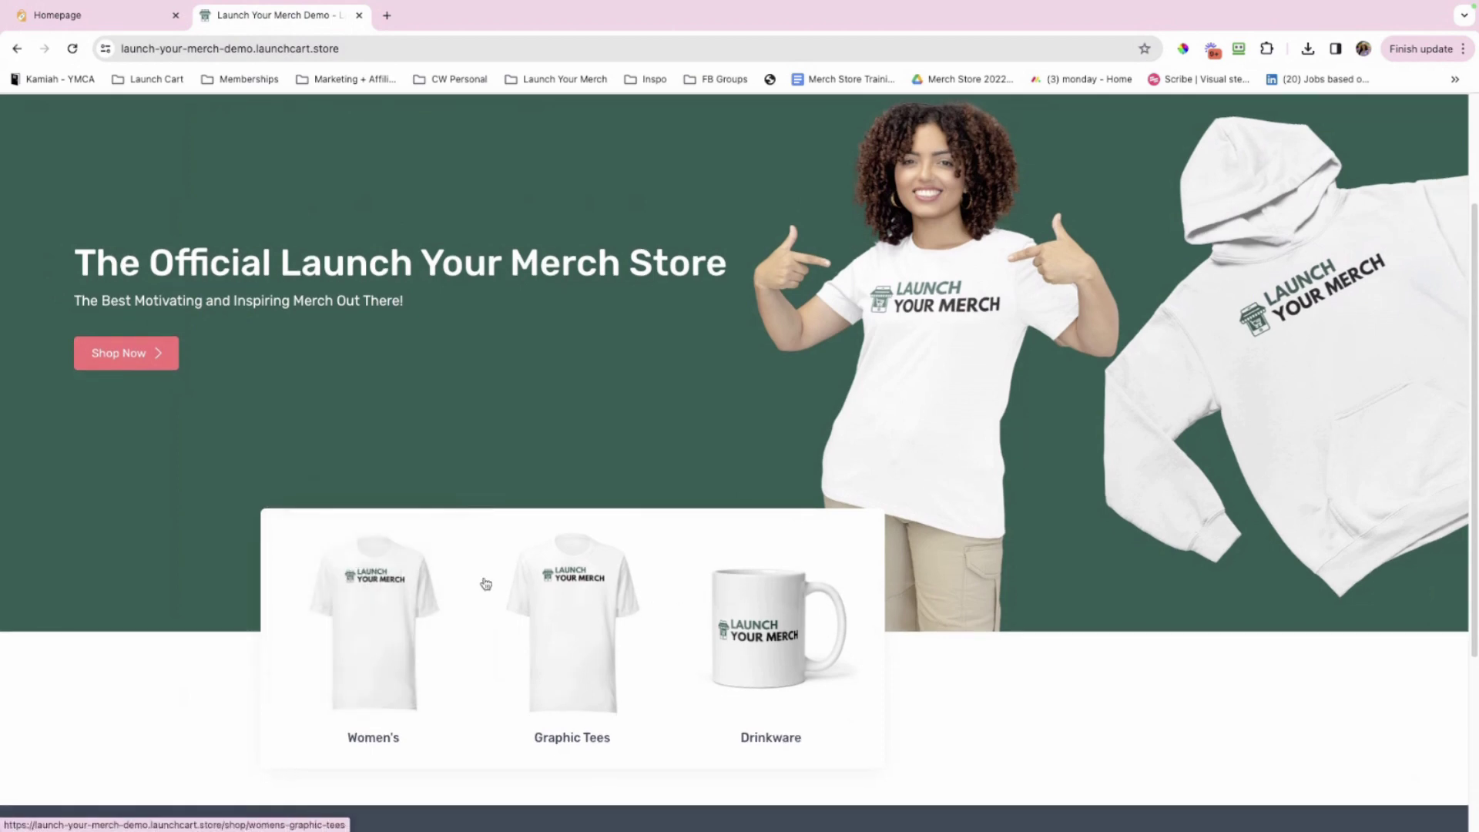
scroll(486, 583, down, 4)
scroll(485, 579, up, 8)
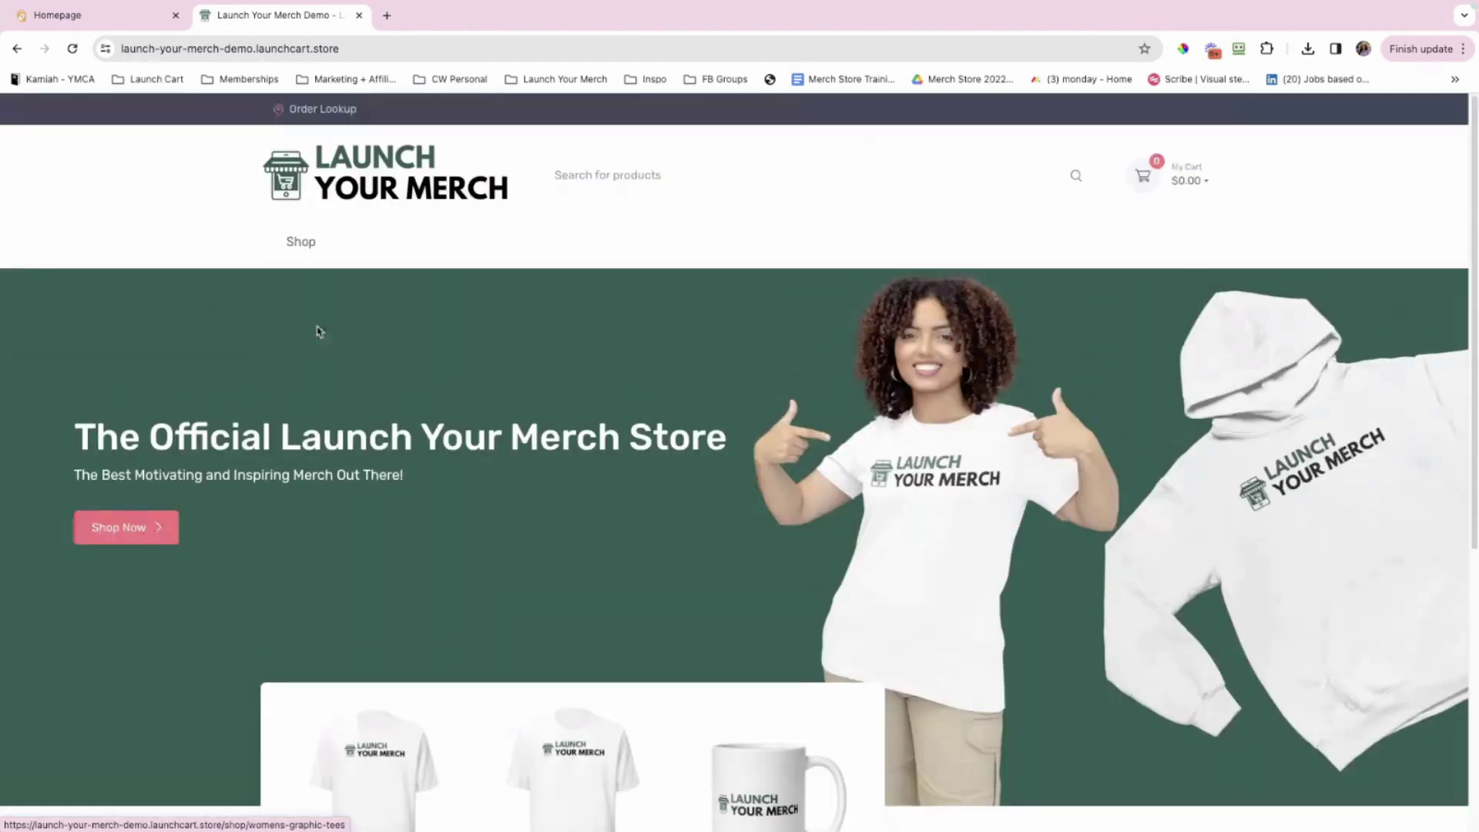
- Visit the Shop page, then return to the homepage and review the Women's, Graphic Tees and Drinkware tiles
click(788, 379)
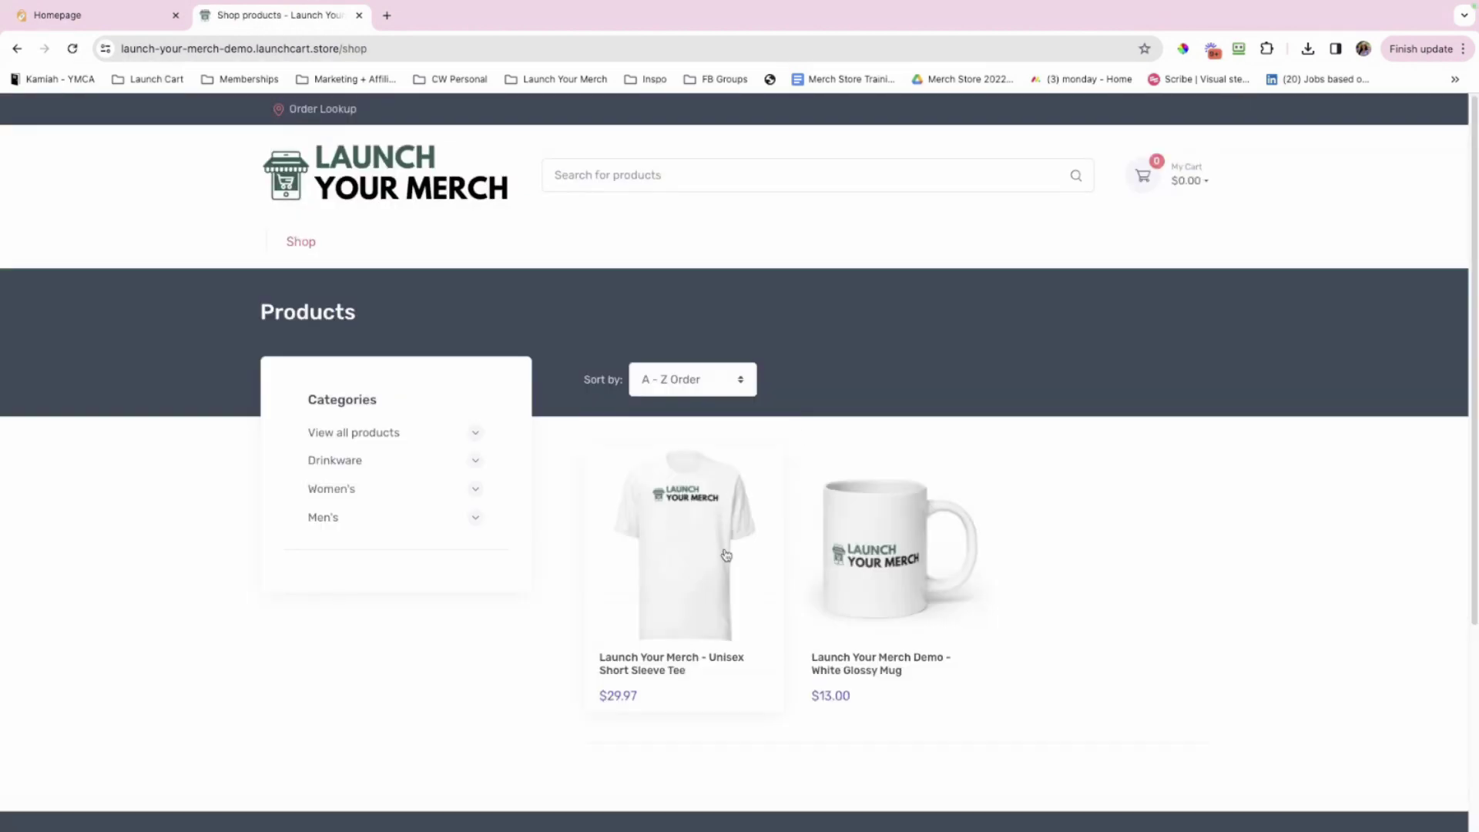
click(395, 156)
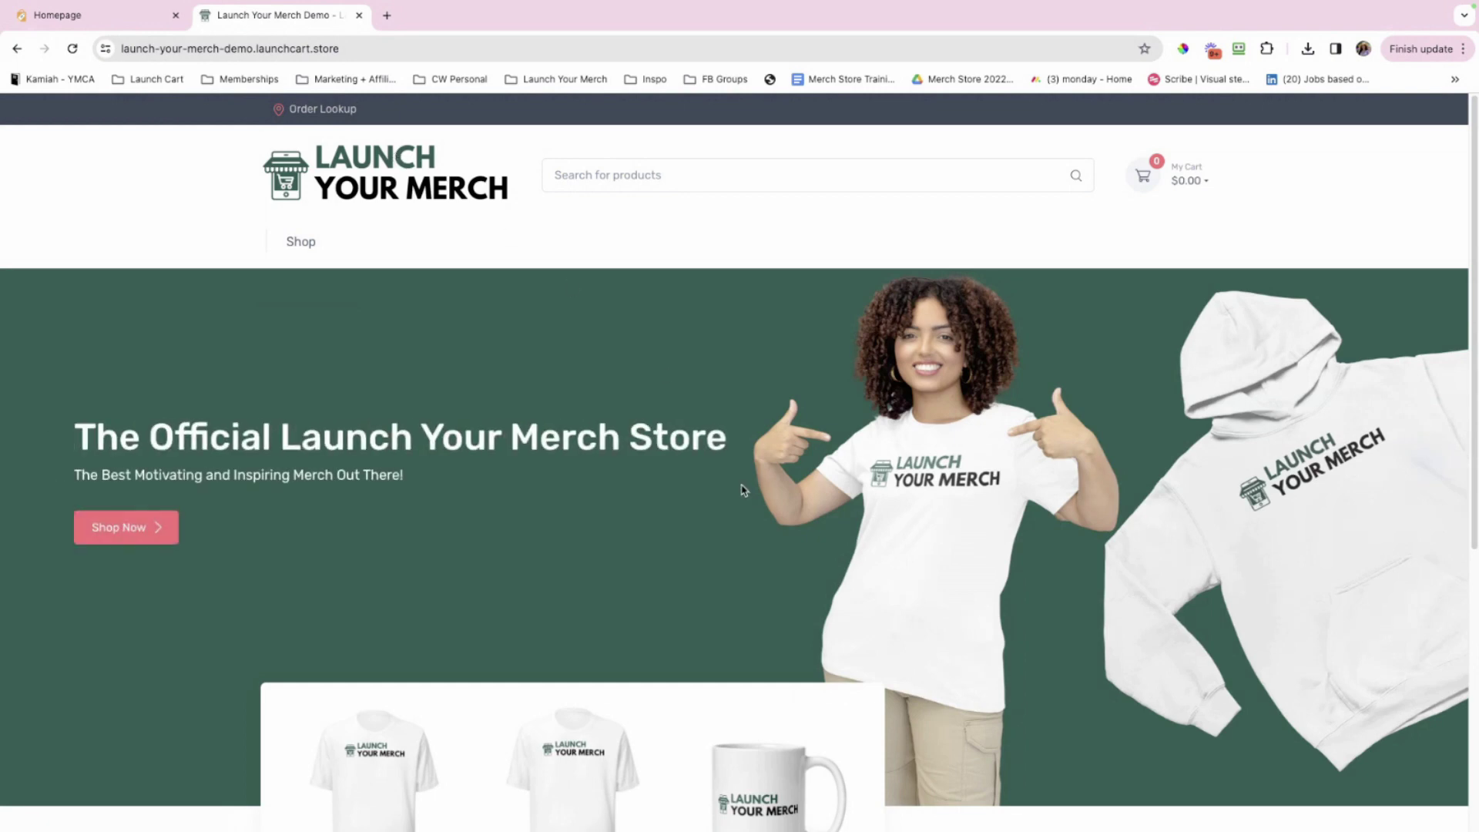
scroll(724, 487, down, 1)
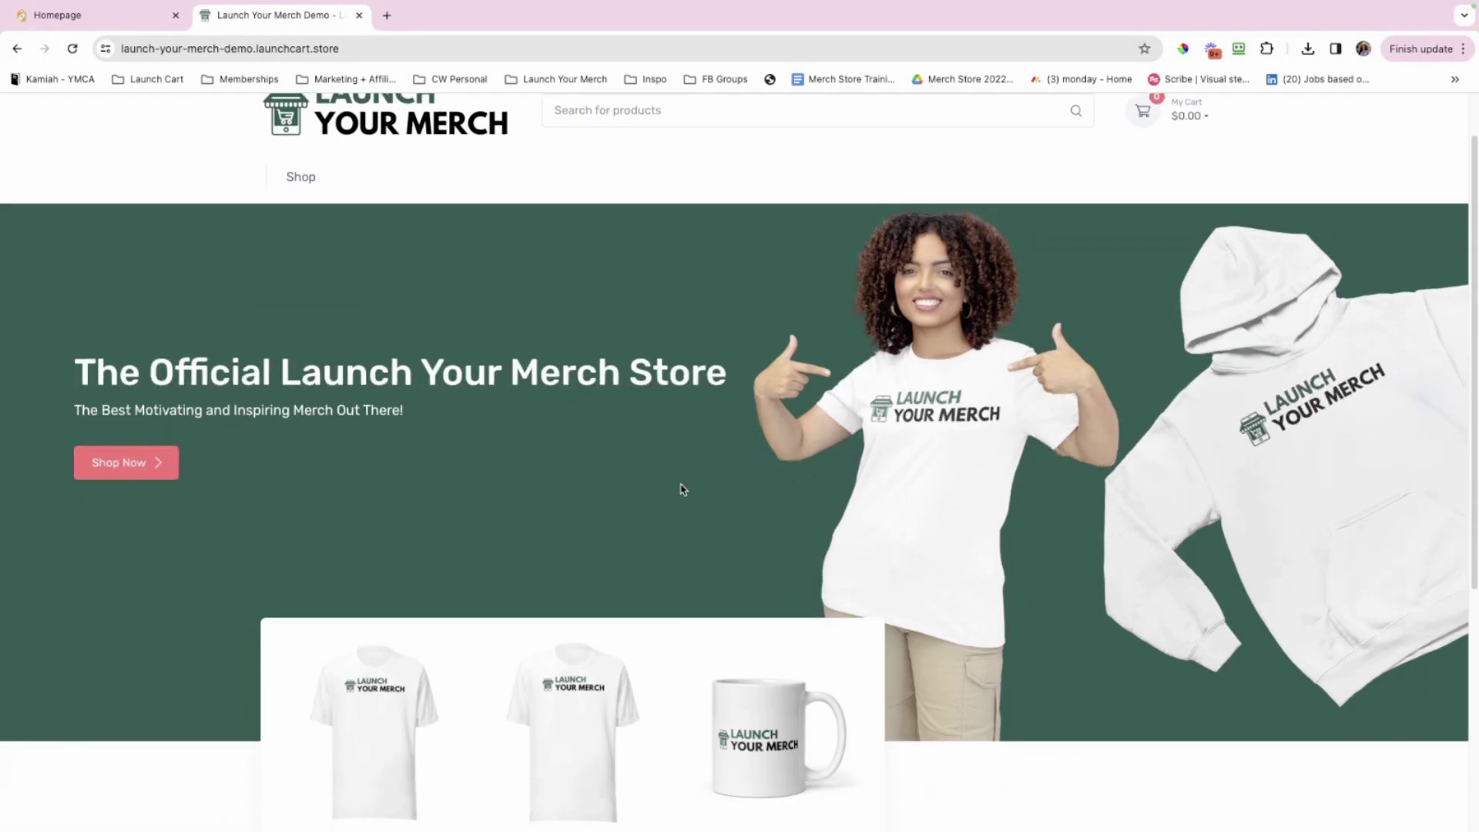
scroll(599, 568, down, 3)
scroll(672, 554, up, 2)
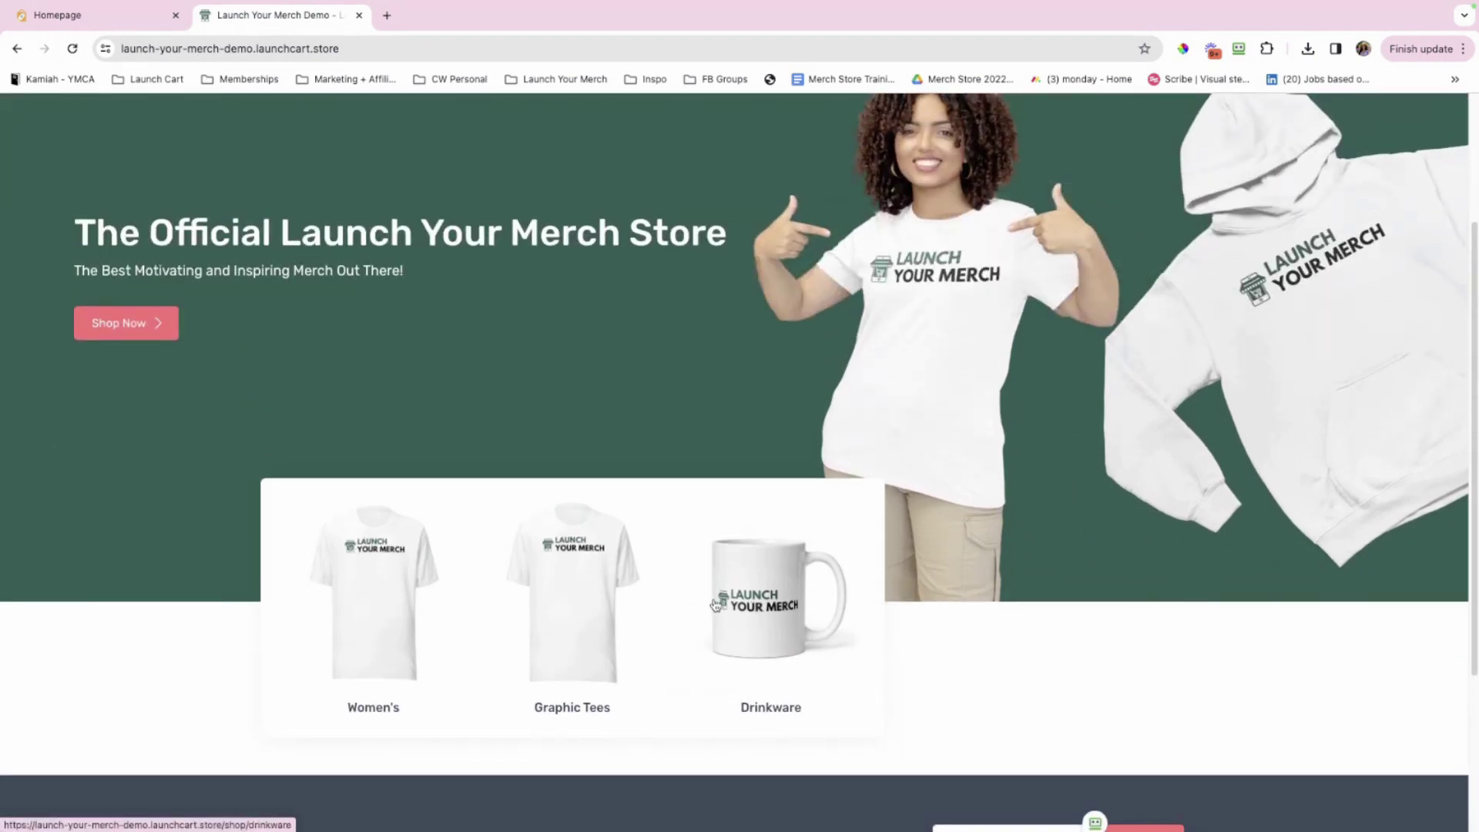
- Switch on Show Featured Products in the homepage theme settings
click(119, 19)
scroll(697, 678, down, 5)
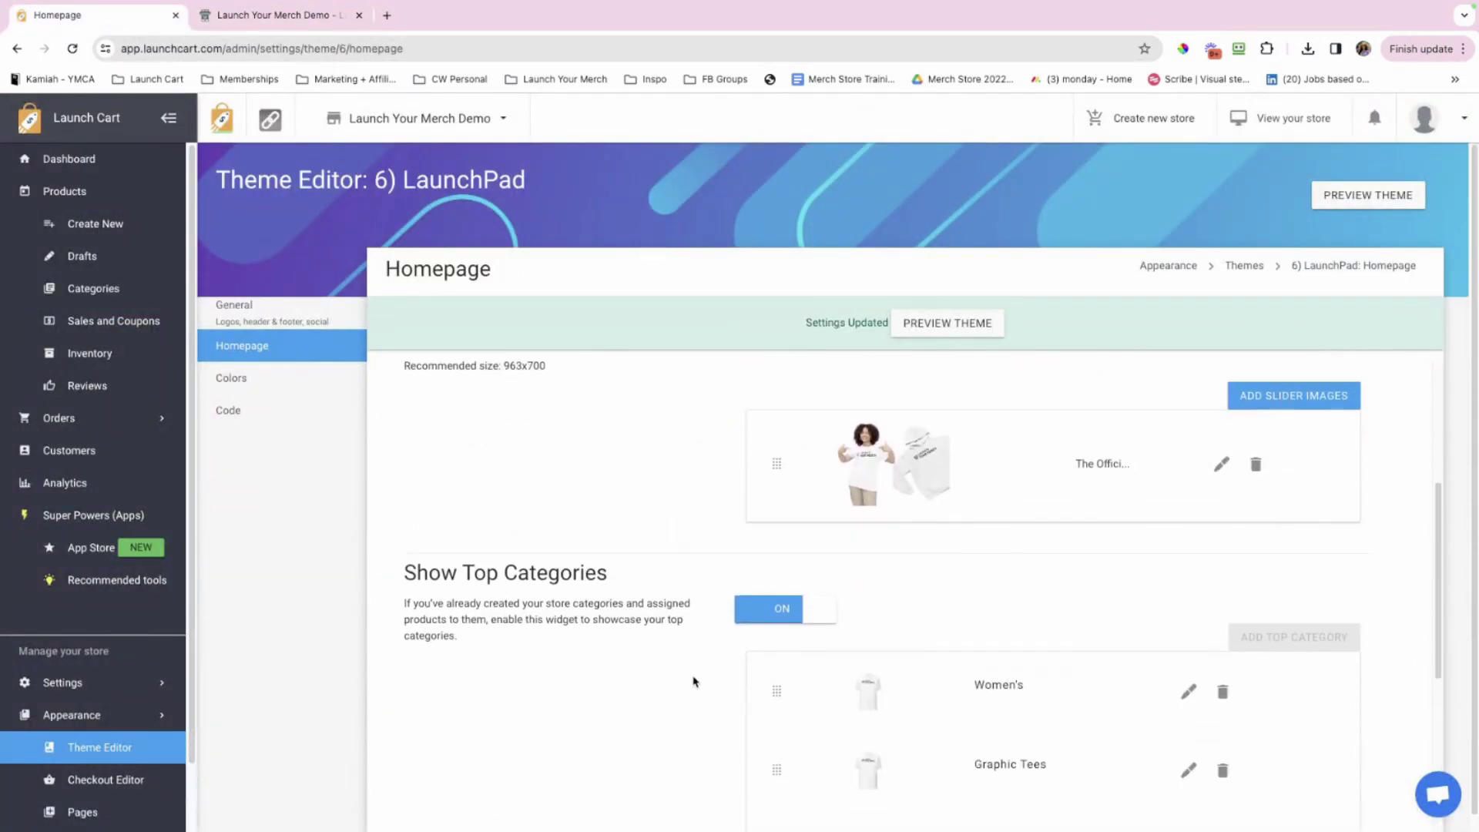
scroll(693, 682, down, 5)
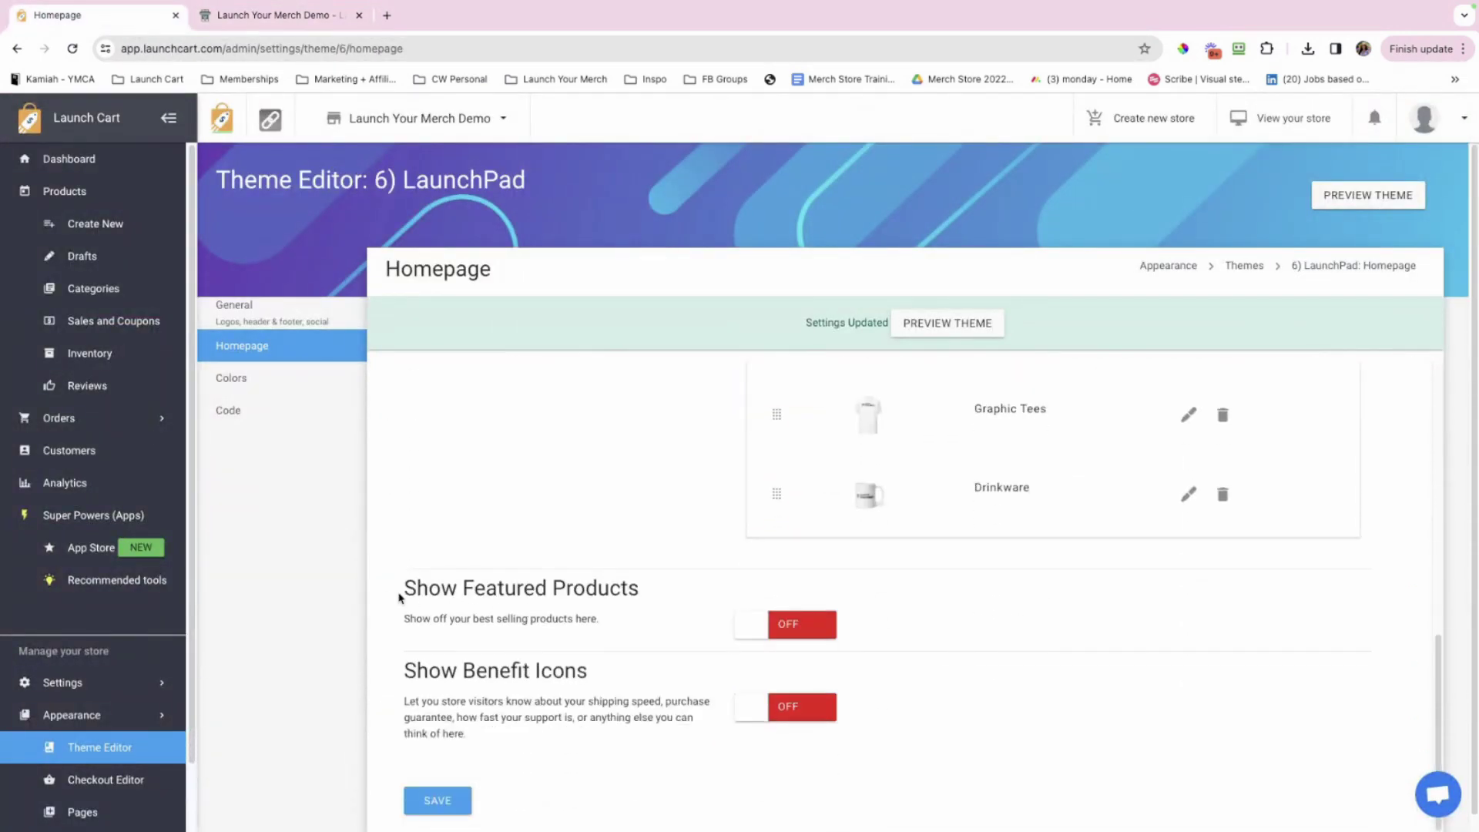
drag(402, 619, 693, 623)
click(759, 626)
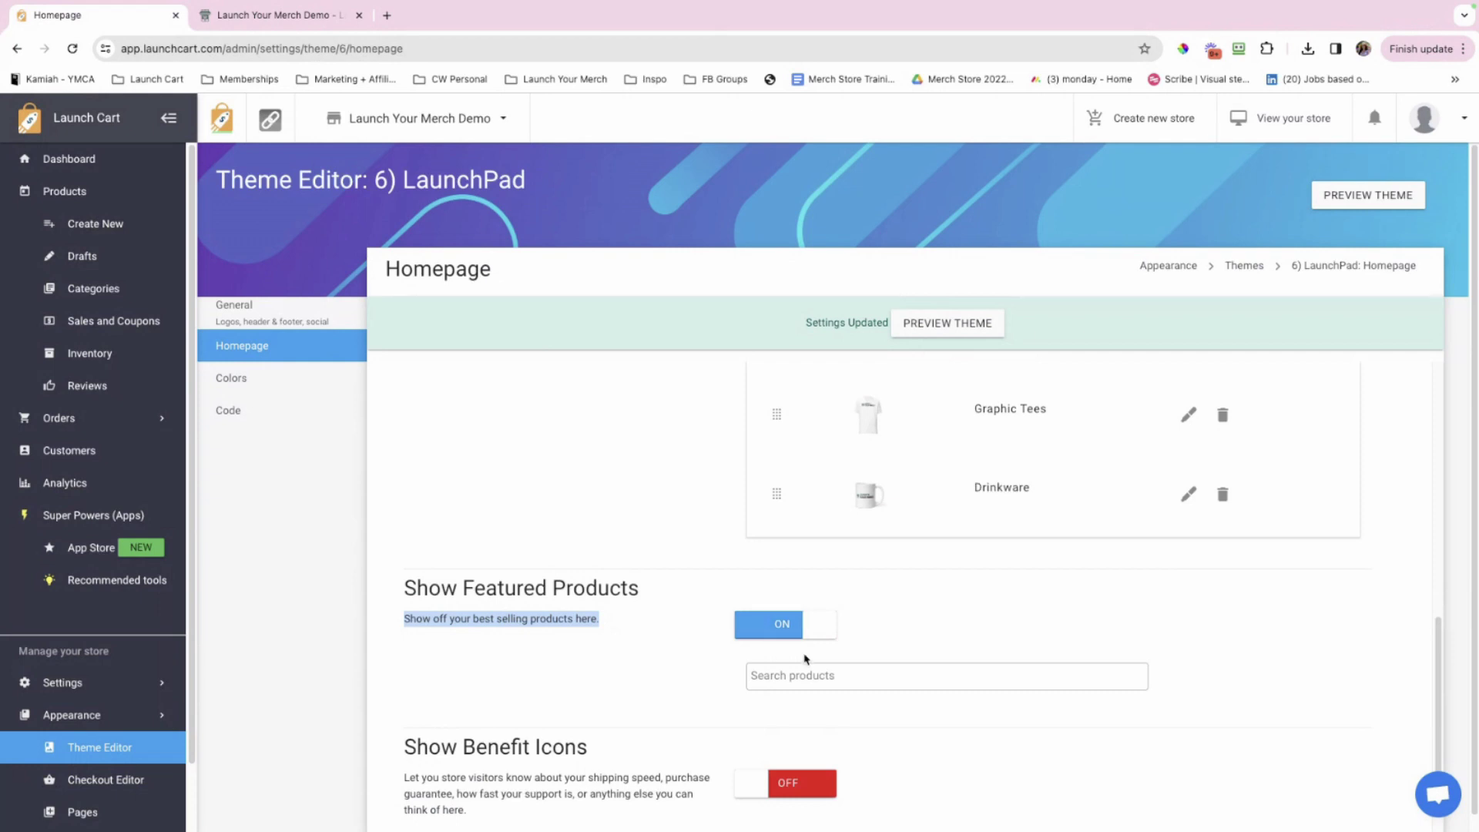
- Feature the Unisex Short Sleeve Tee and the White Glossy Mug
click(815, 675)
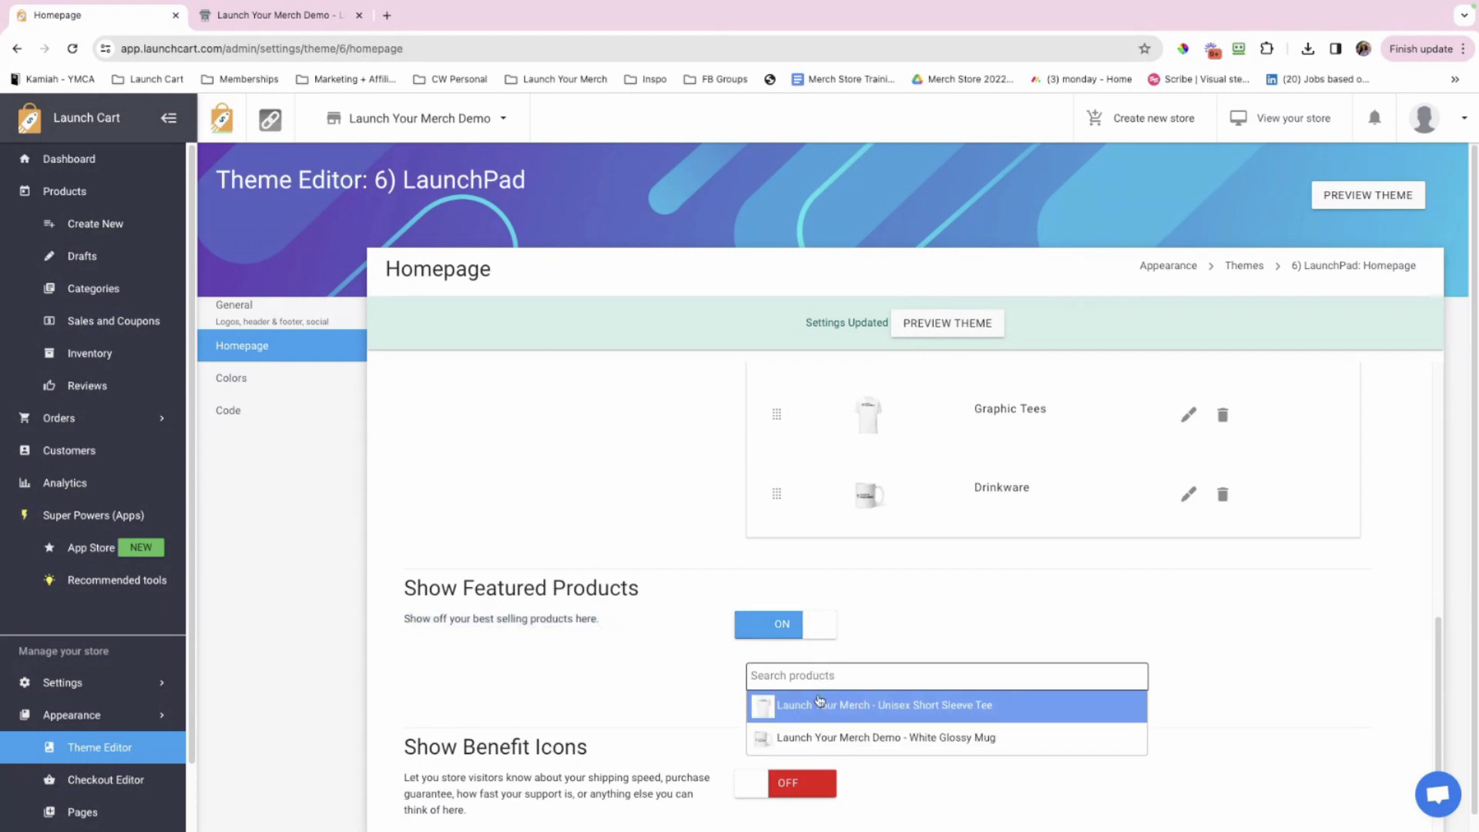
click(820, 702)
click(1089, 683)
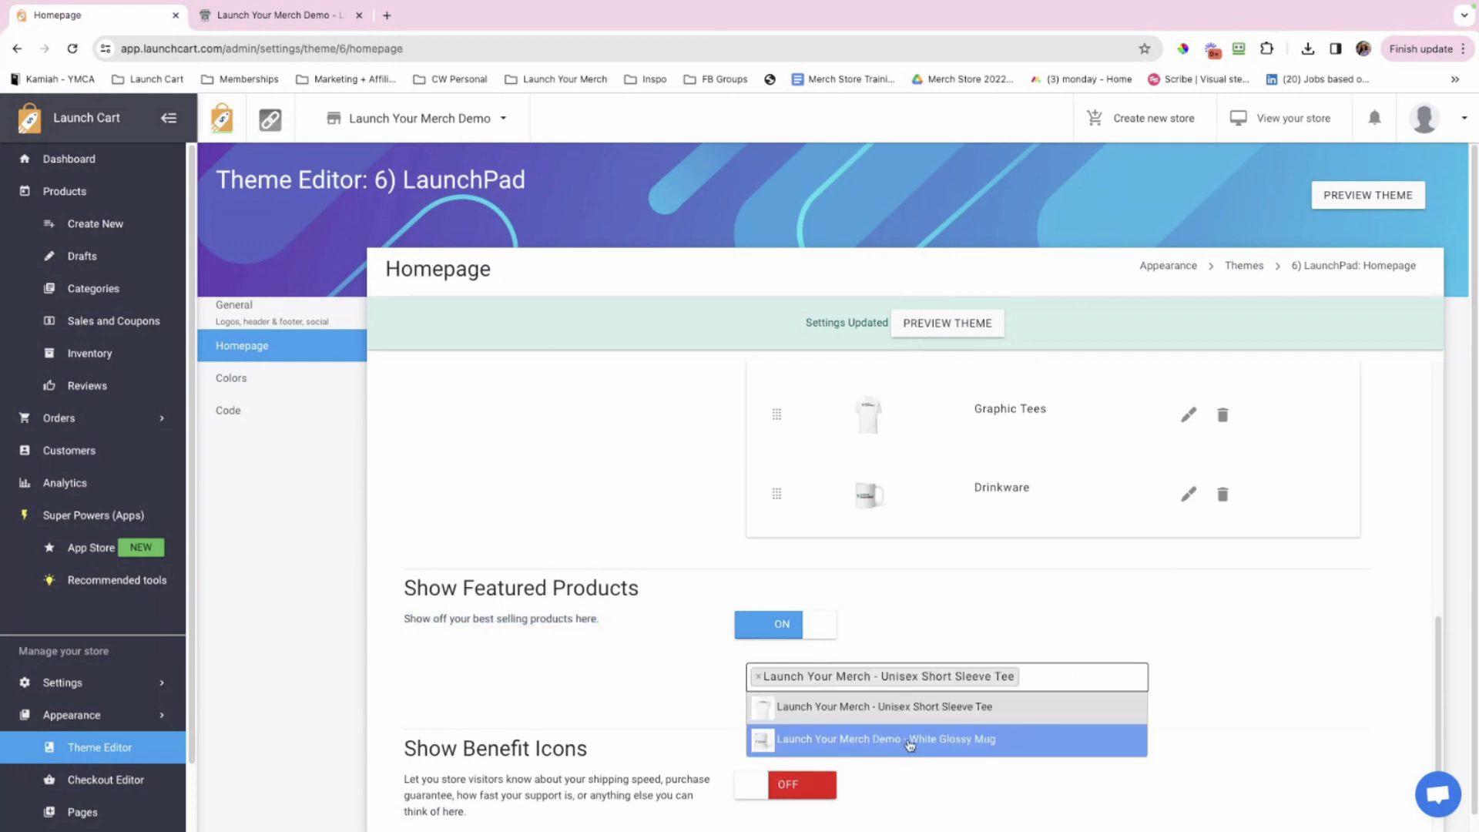
click(909, 741)
scroll(684, 697, down, 1)
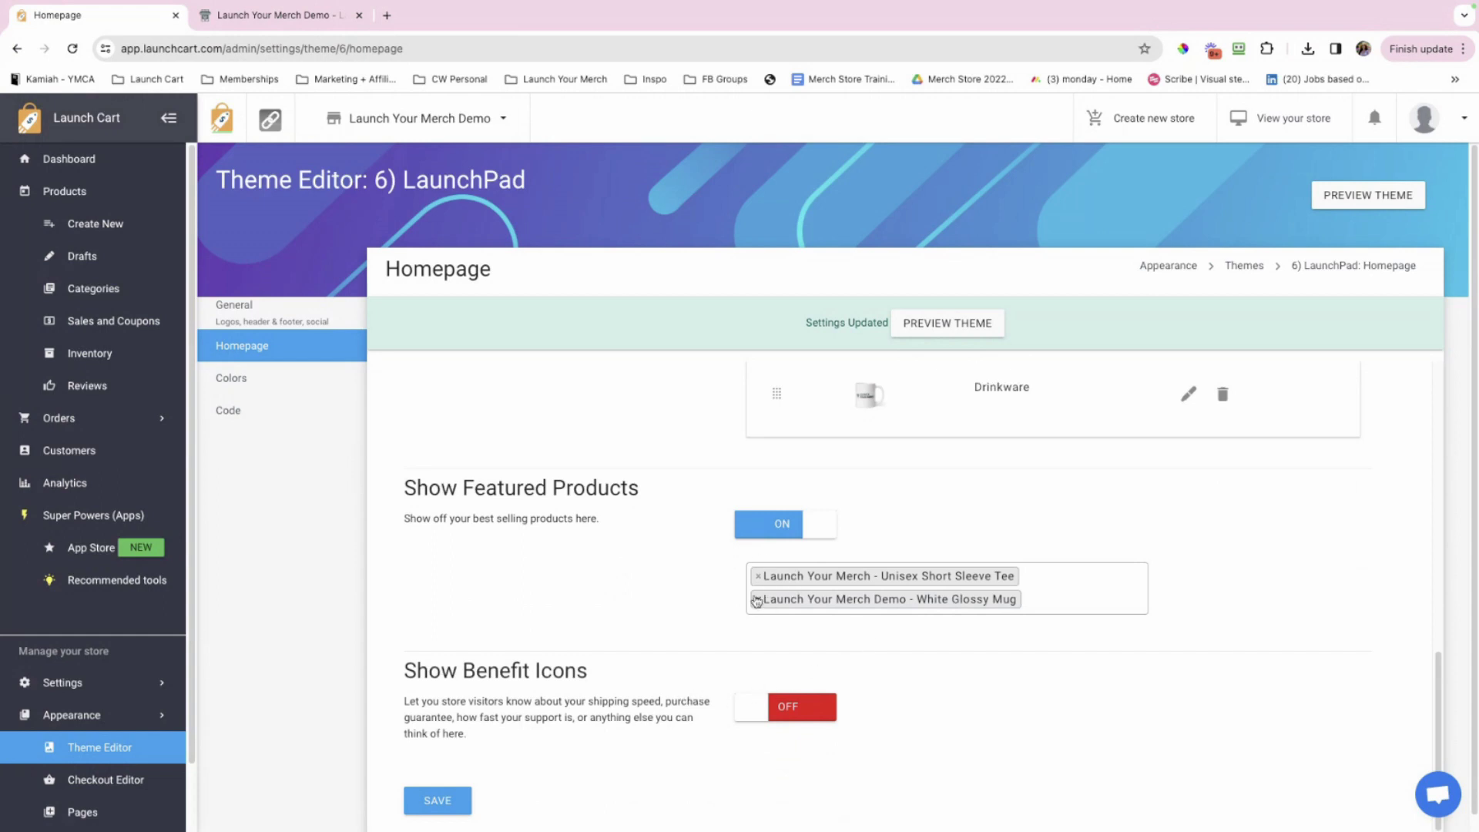
- Save the settings, reload the storefront and scroll to the Featured products row with the tee and mug
click(447, 801)
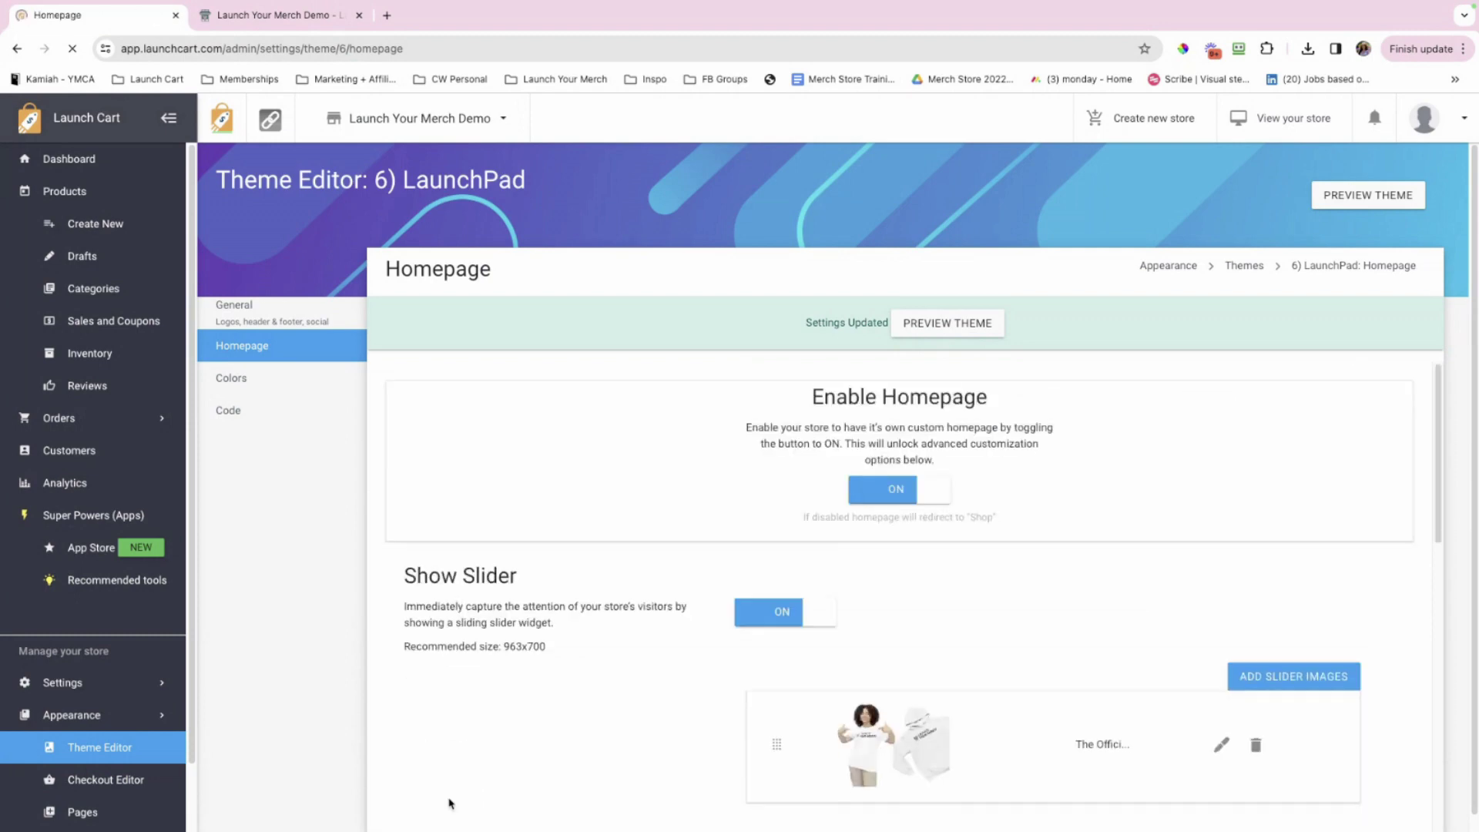
click(308, 14)
click(72, 48)
scroll(561, 214, down, 6)
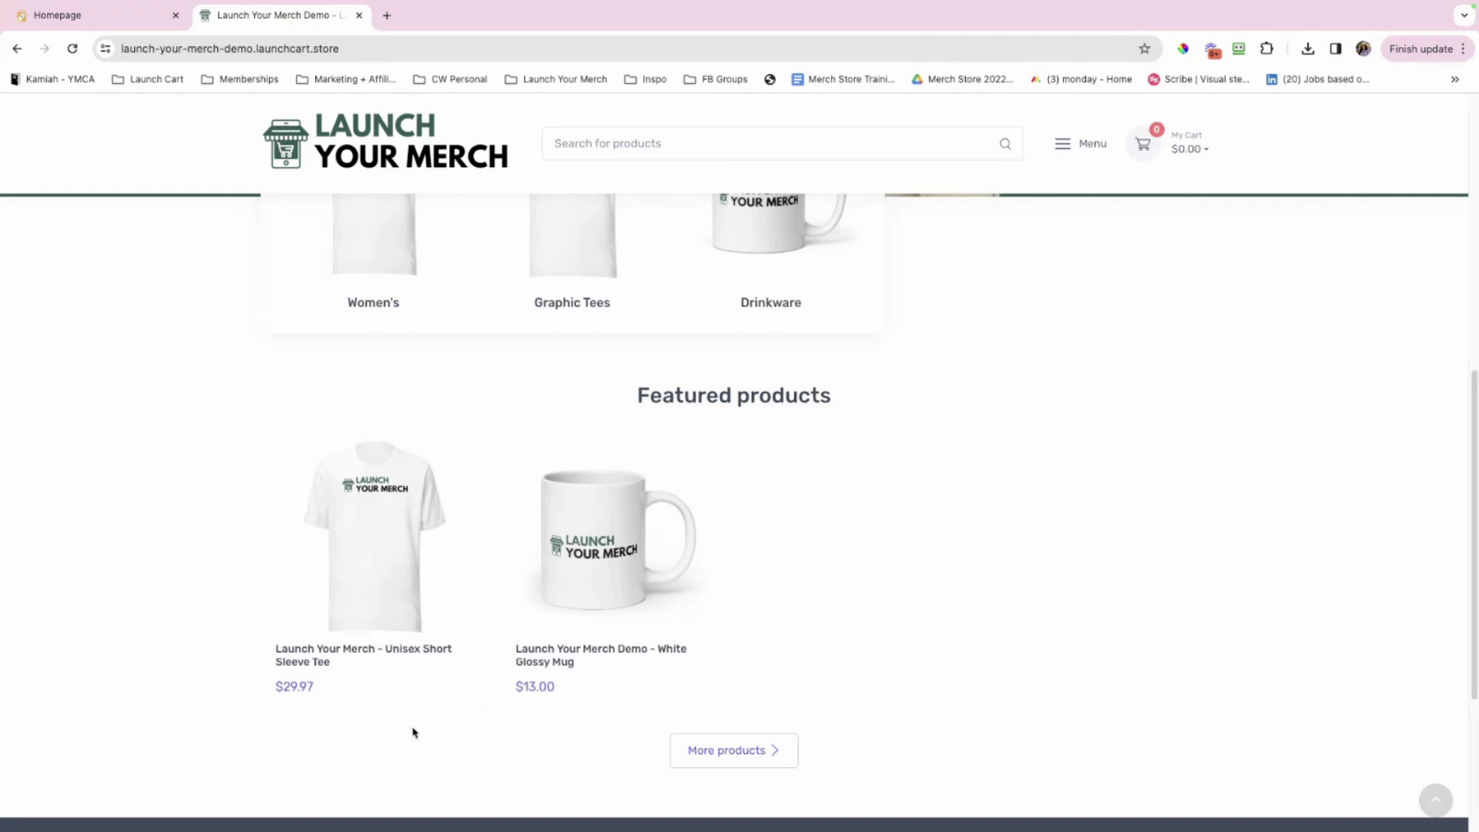
scroll(420, 729, up, 8)
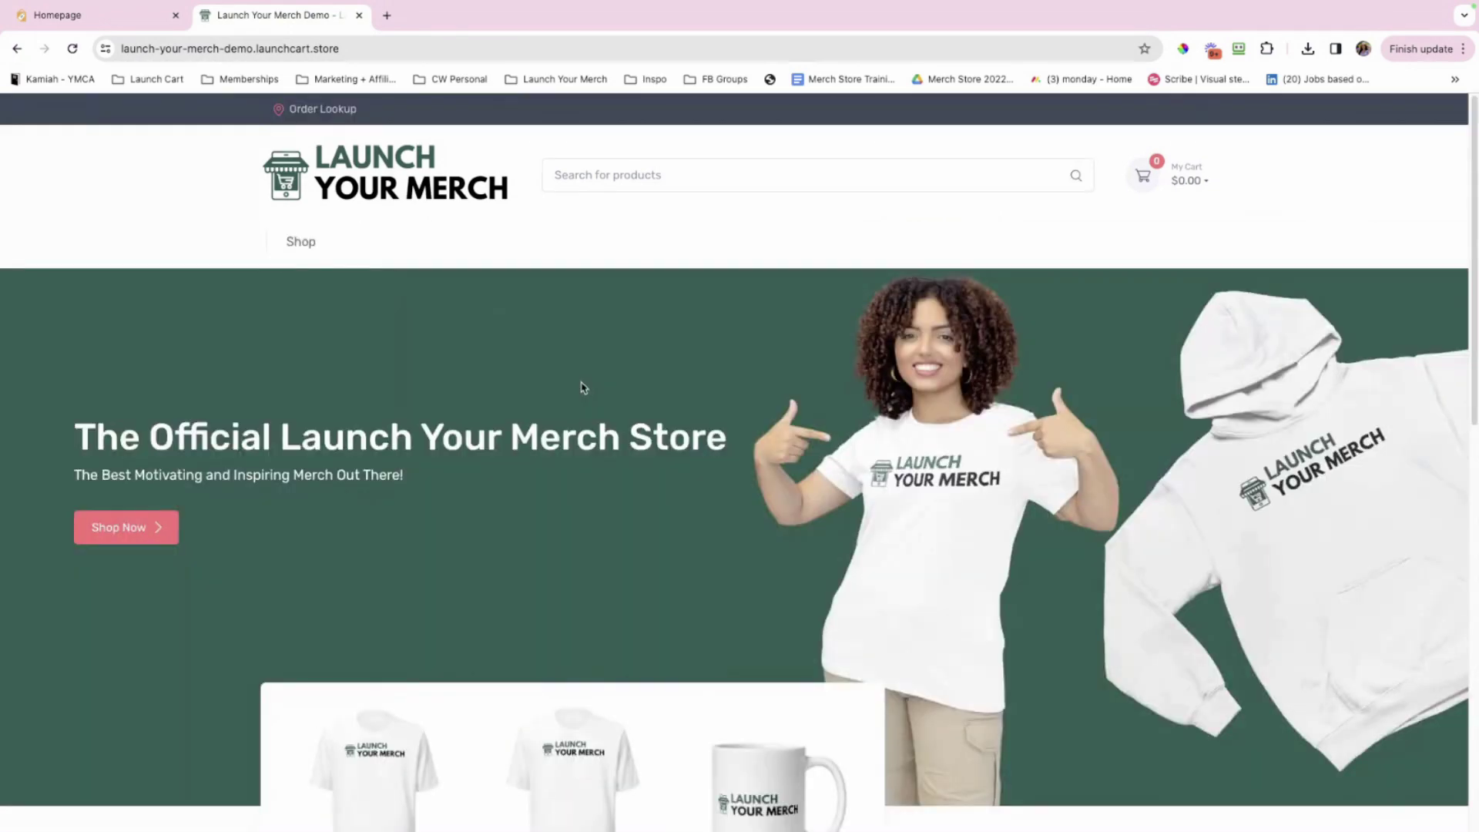
scroll(898, 519, down, 2)
scroll(898, 519, up, 2)
- Switch on Show Benefit Icons in the homepage theme settings
click(117, 19)
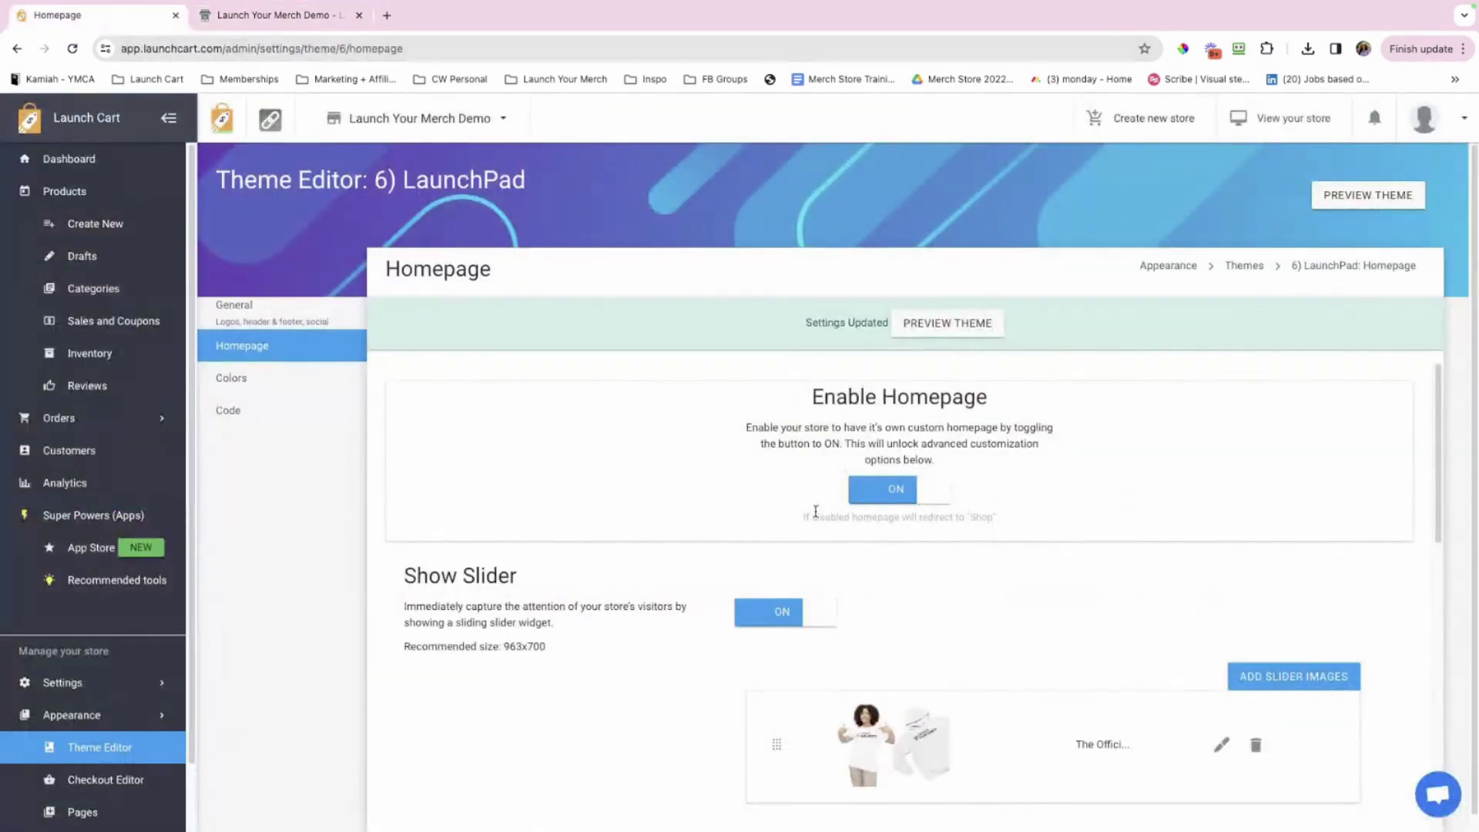
scroll(637, 580, down, 8)
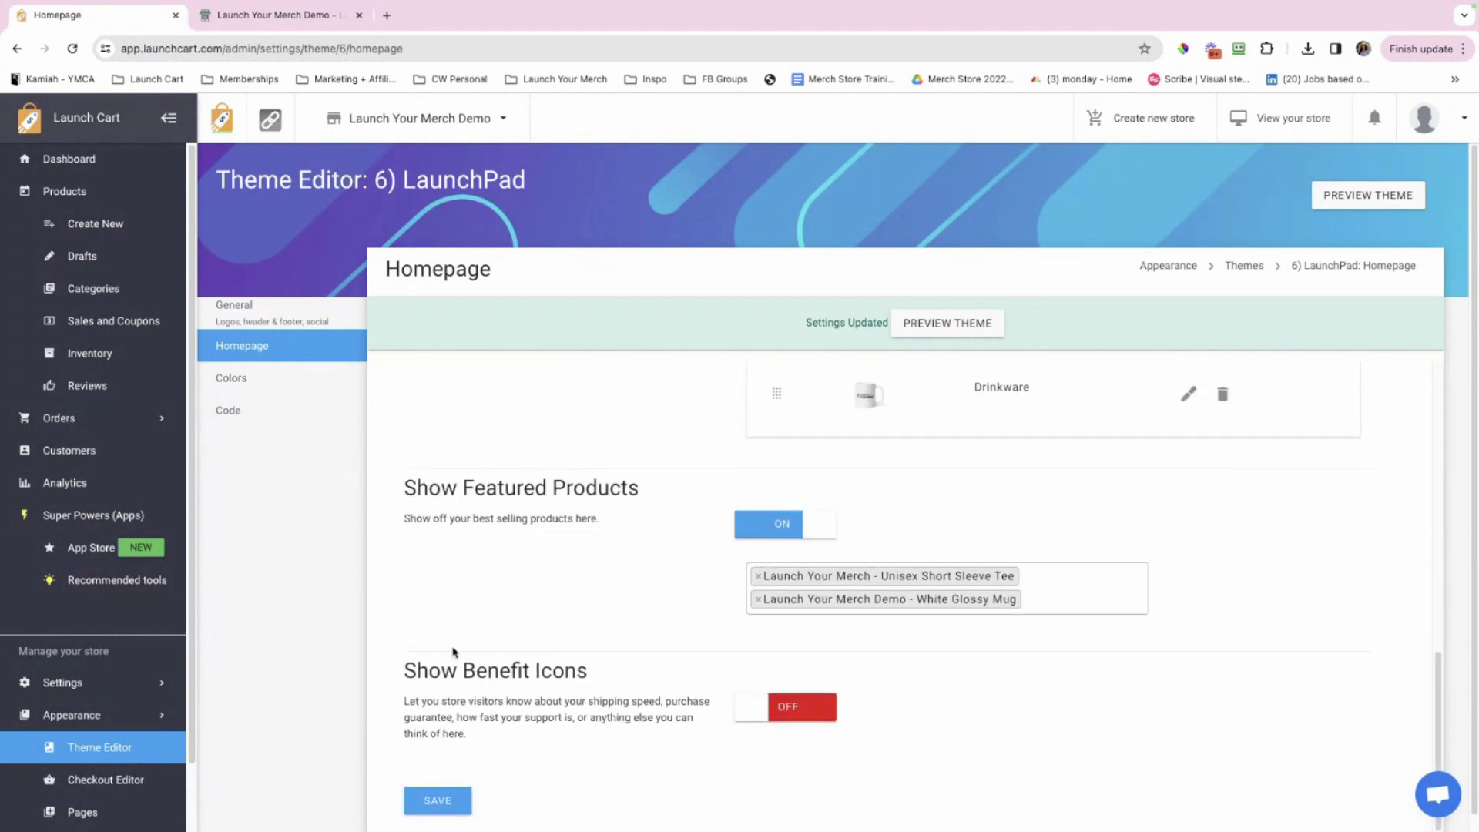
drag(402, 663, 594, 671)
click(534, 697)
drag(405, 702, 667, 735)
click(666, 737)
click(785, 712)
scroll(785, 709, down, 4)
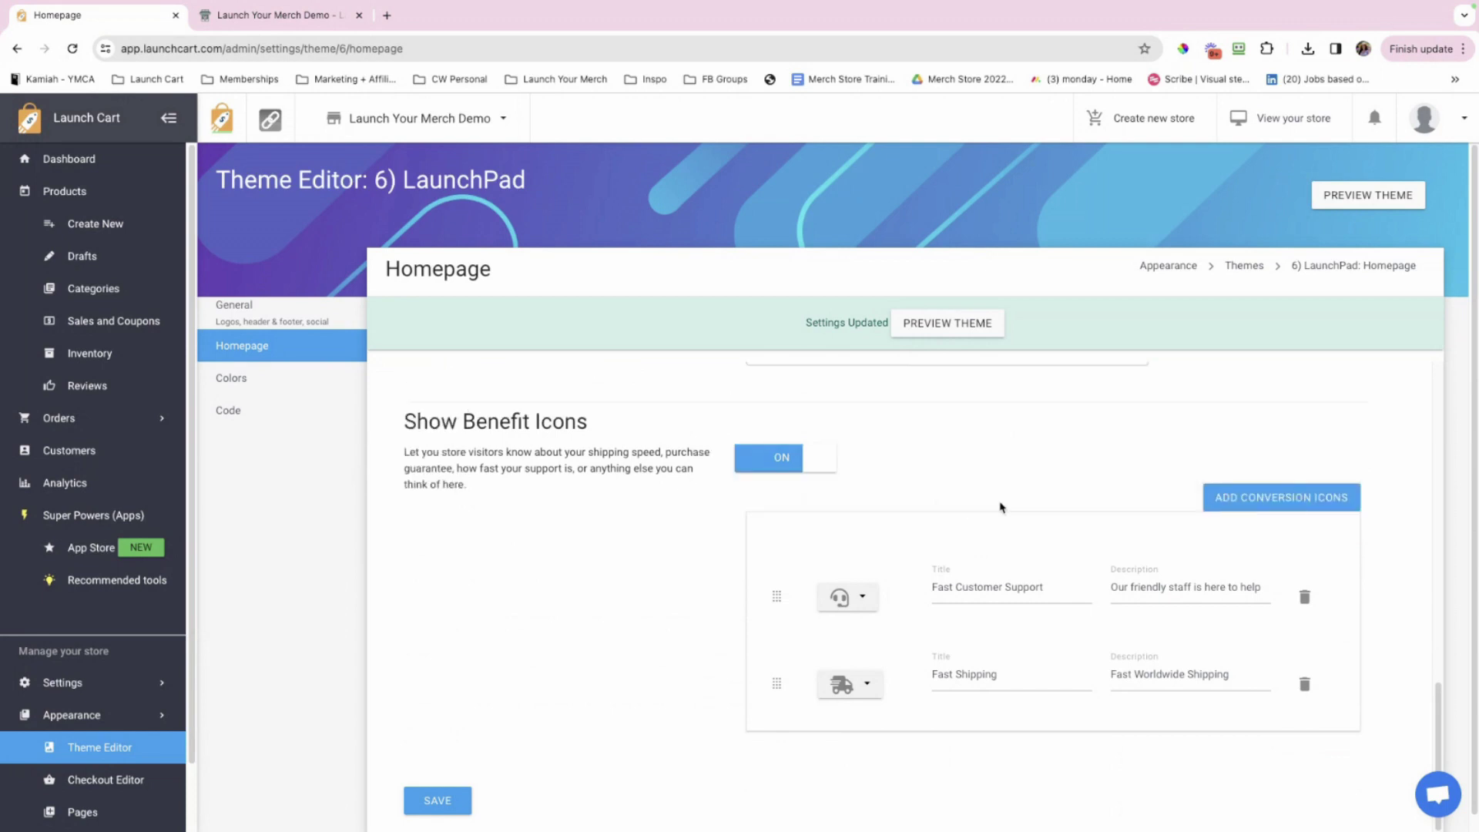
- Check the Secure Online Payment, Fast Customer Support and Fast Shipping entries, removing an extra empty entry
click(973, 502)
drag(948, 500, 1040, 501)
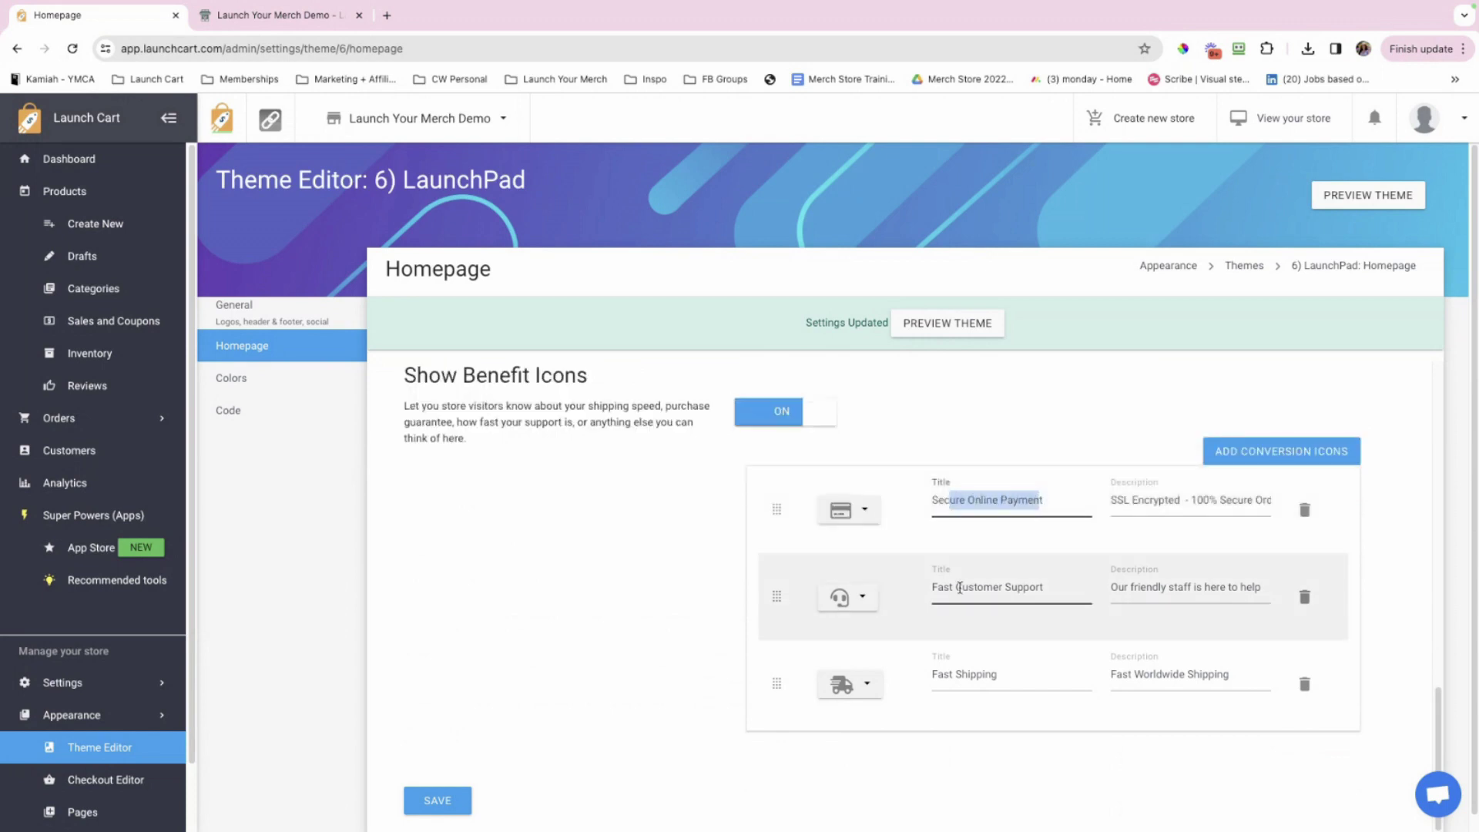
drag(945, 587, 1030, 587)
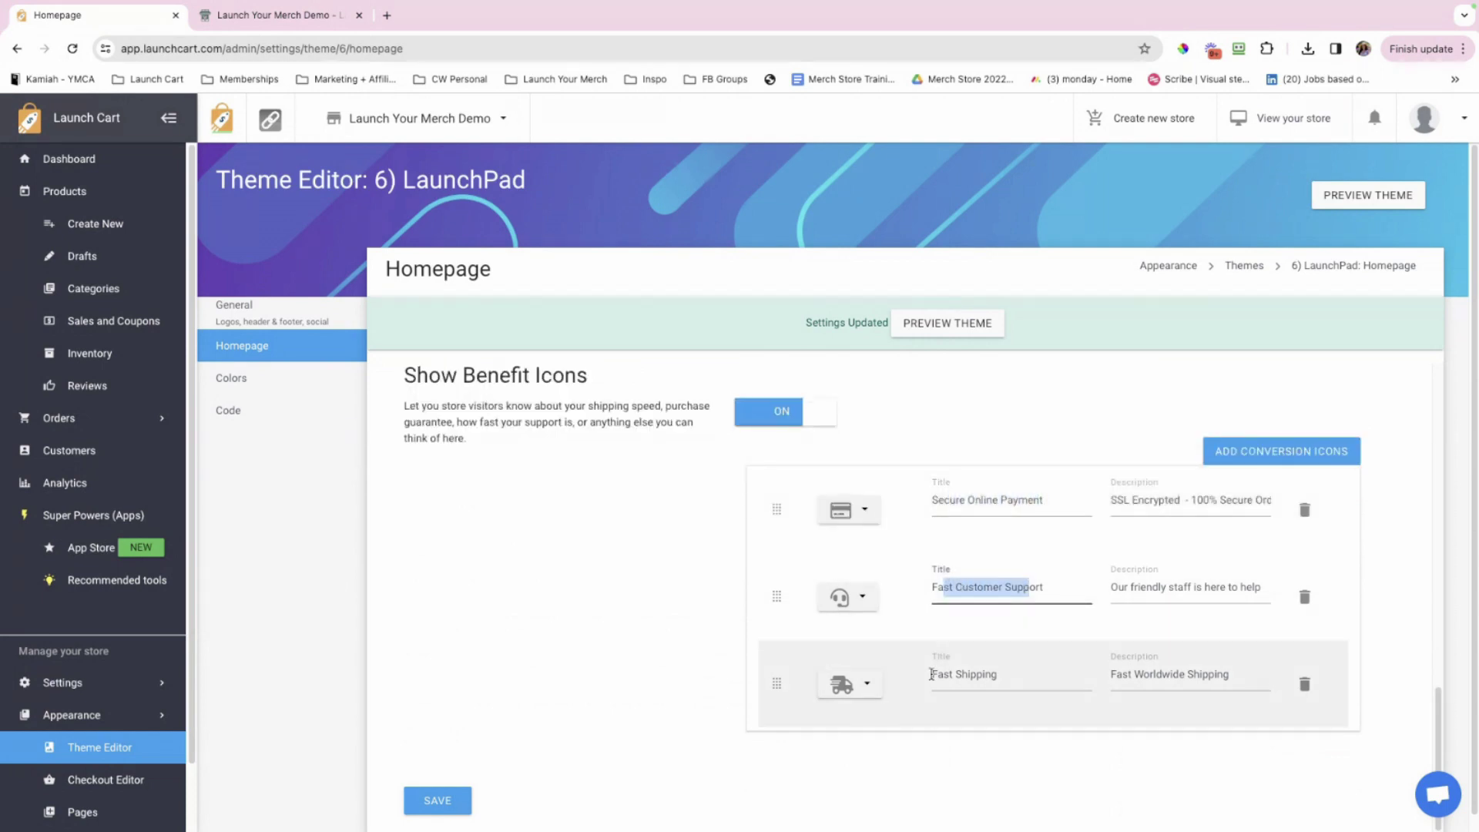
drag(932, 674, 1022, 671)
click(1281, 451)
scroll(1056, 670, down, 1)
click(1307, 673)
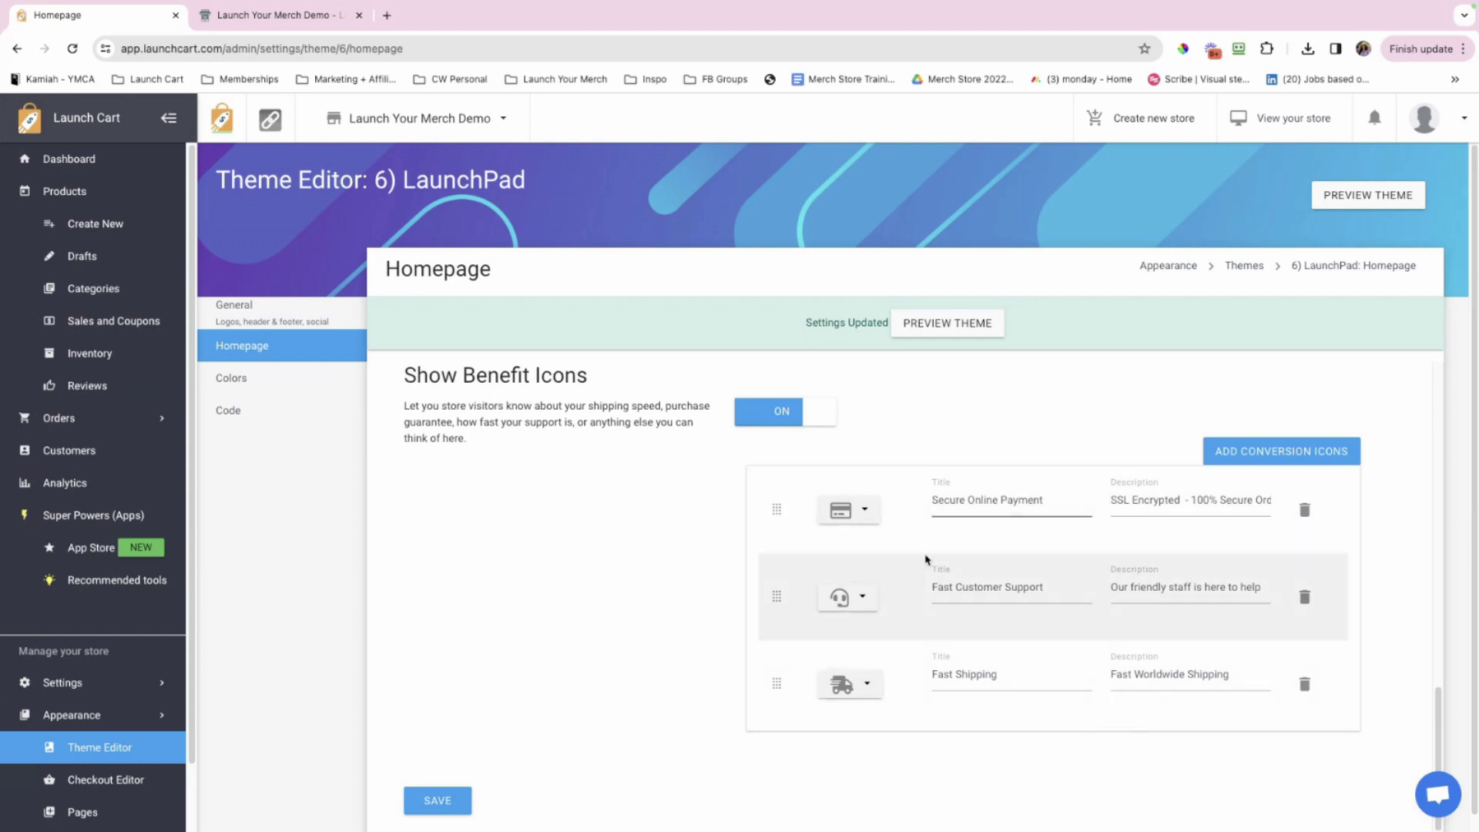
click(941, 583)
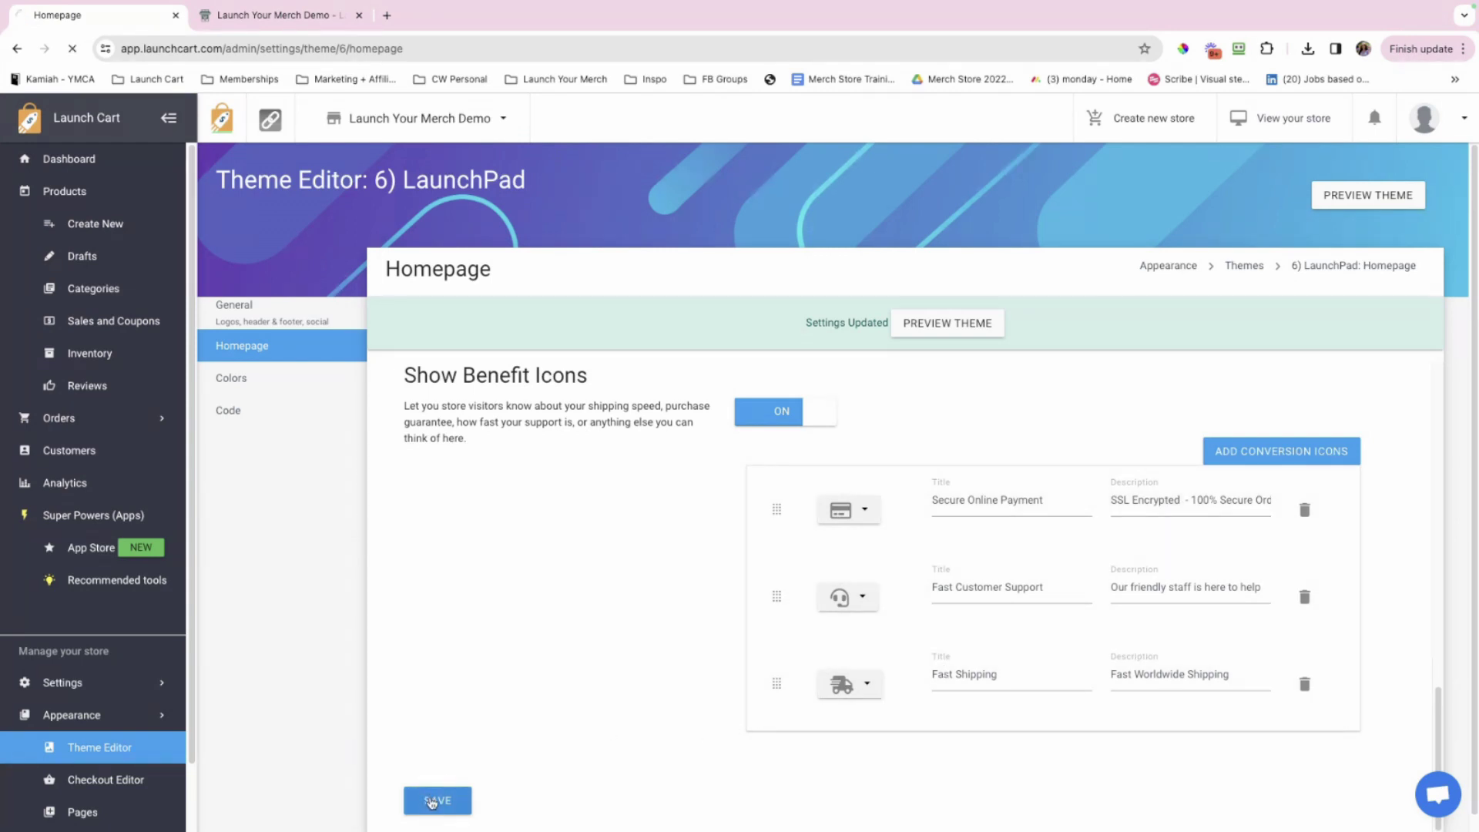
- Reload the live storefront so the three benefit icons appear near the footer
click(282, 15)
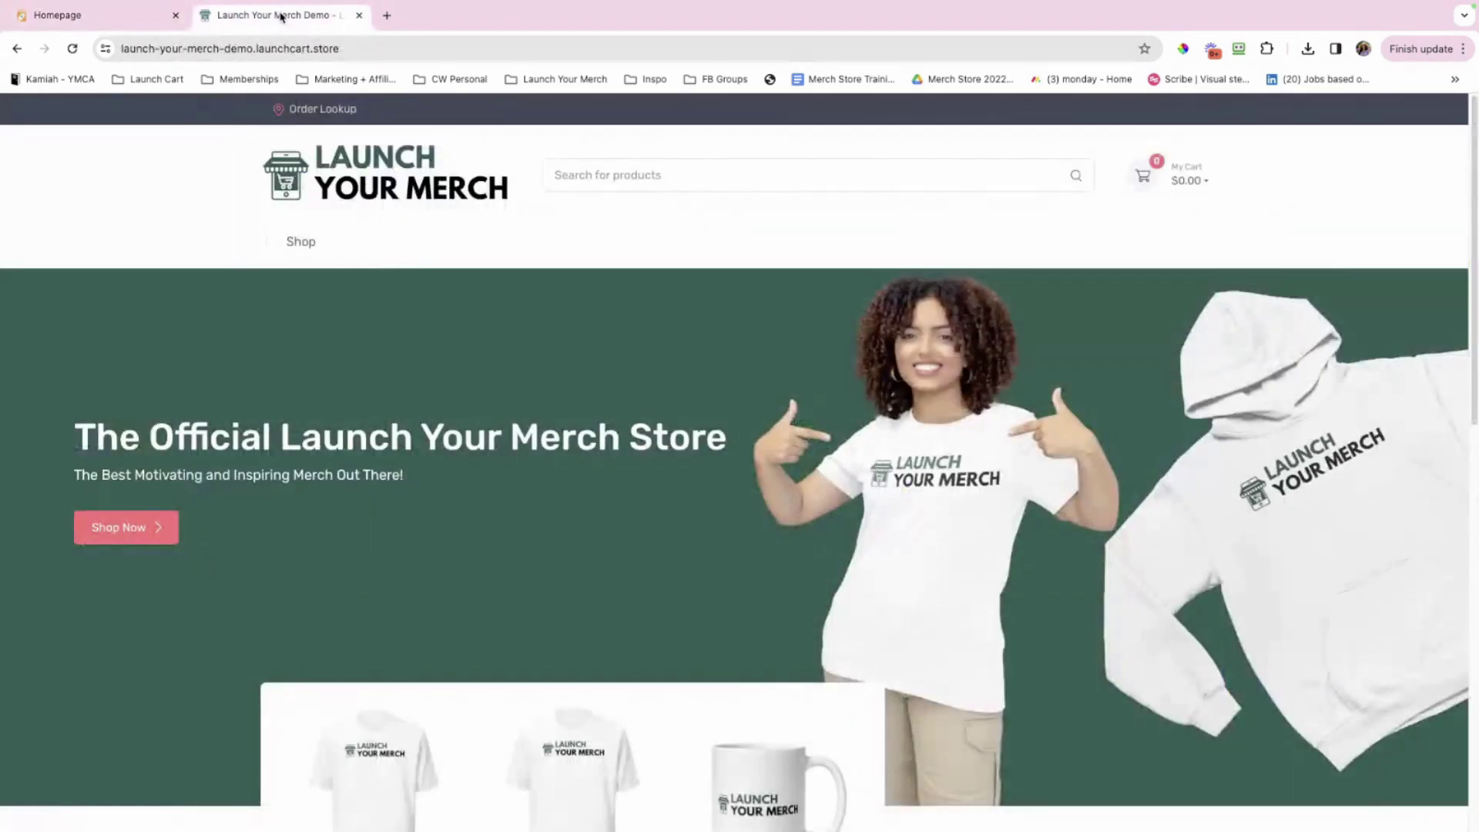
scroll(627, 330, down, 10)
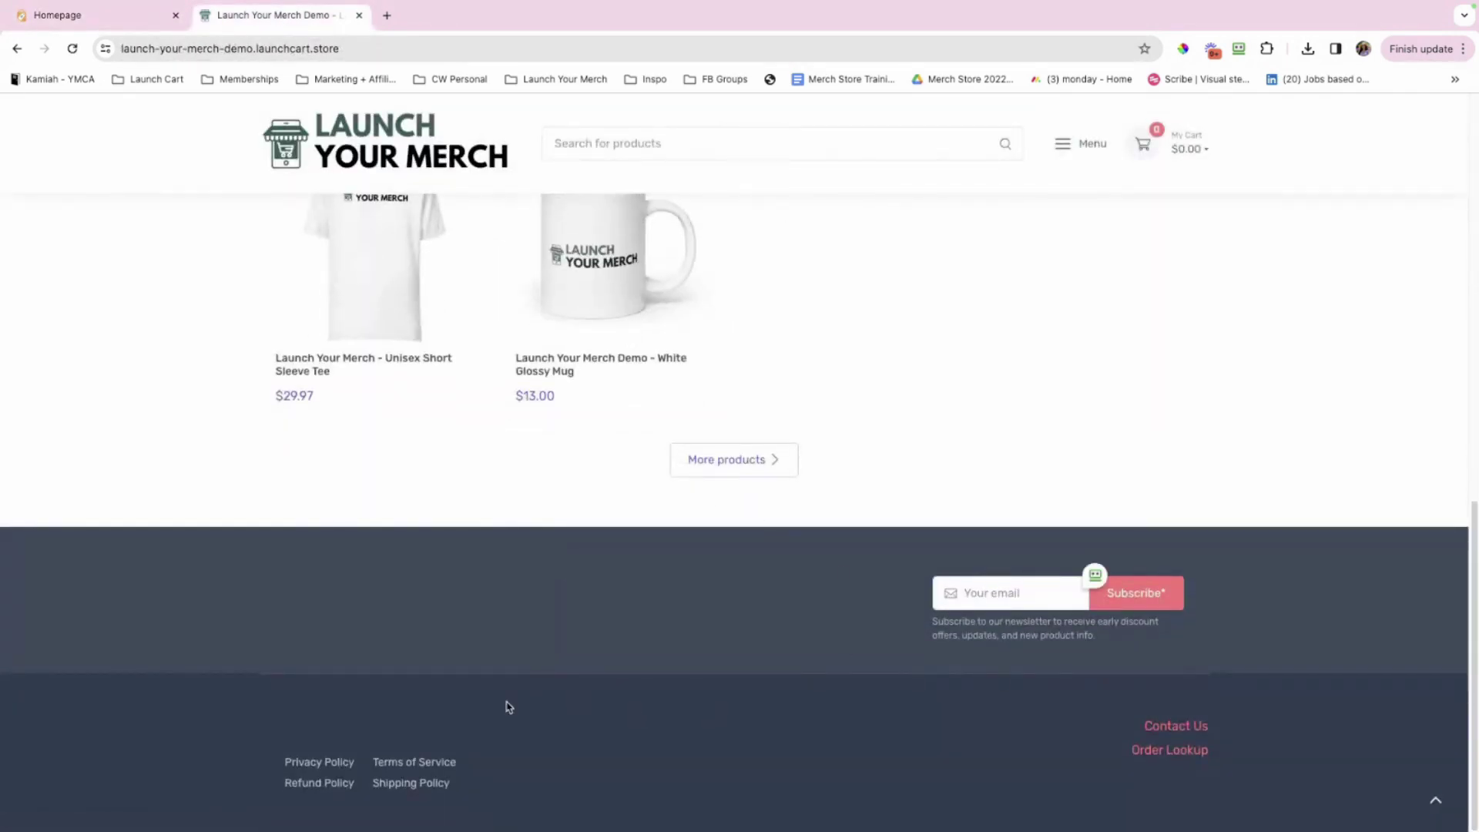
click(68, 44)
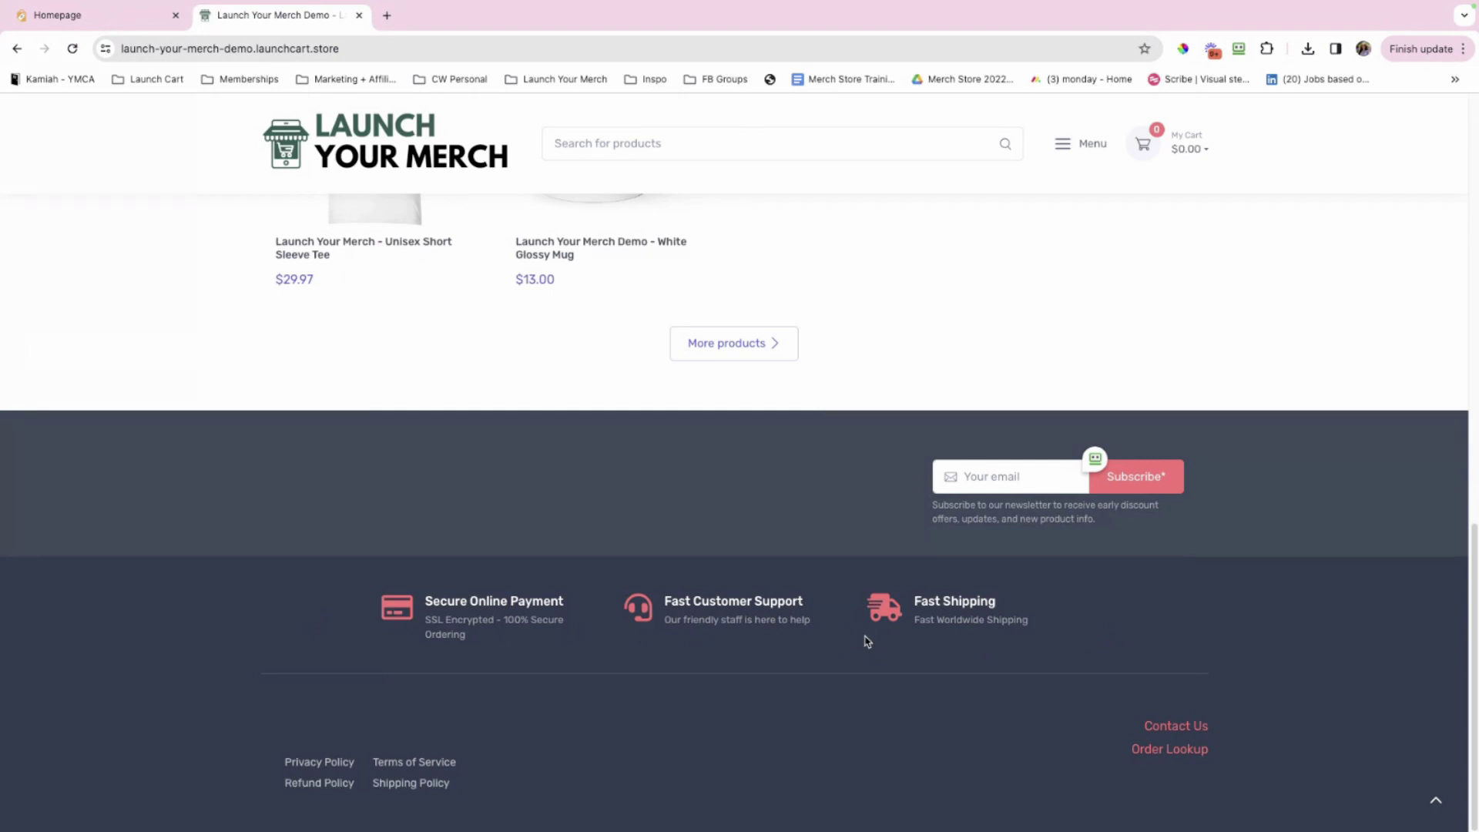
- Save the homepage settings with the three benefit icon titles
click(93, 16)
scroll(807, 547, down, 10)
scroll(804, 631, down, 1)
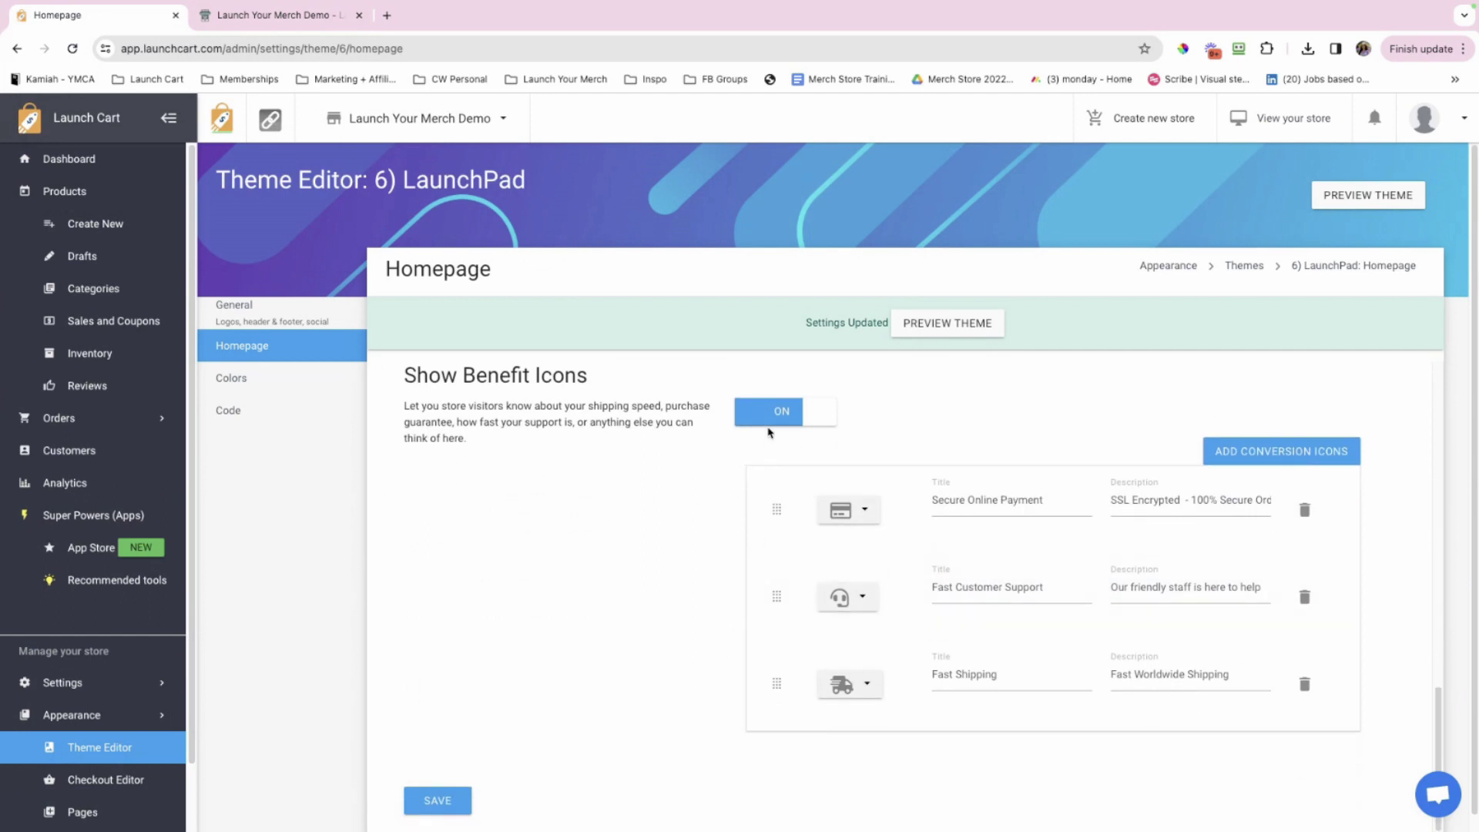
triple_click(1017, 501)
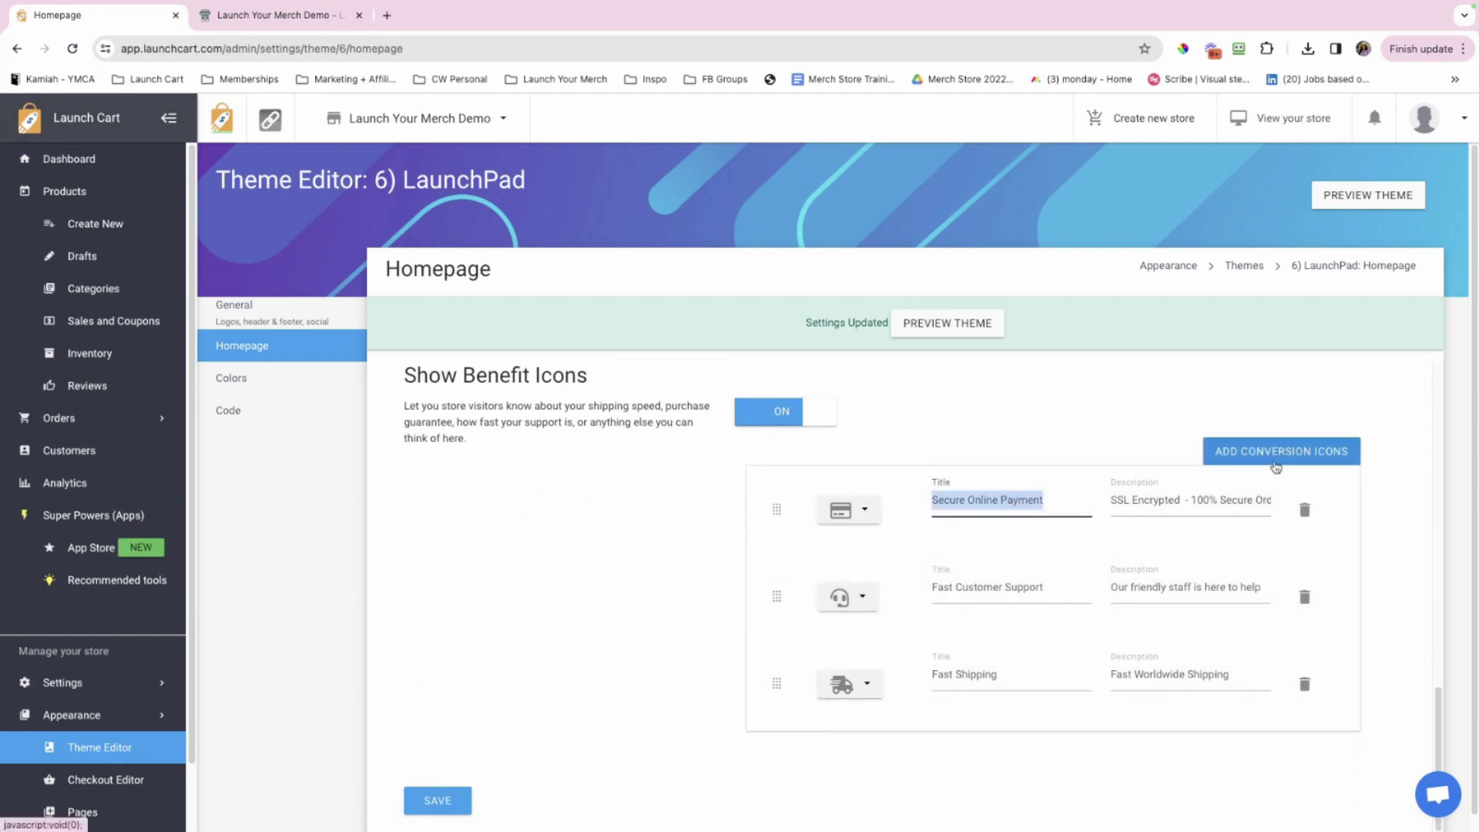
click(455, 798)
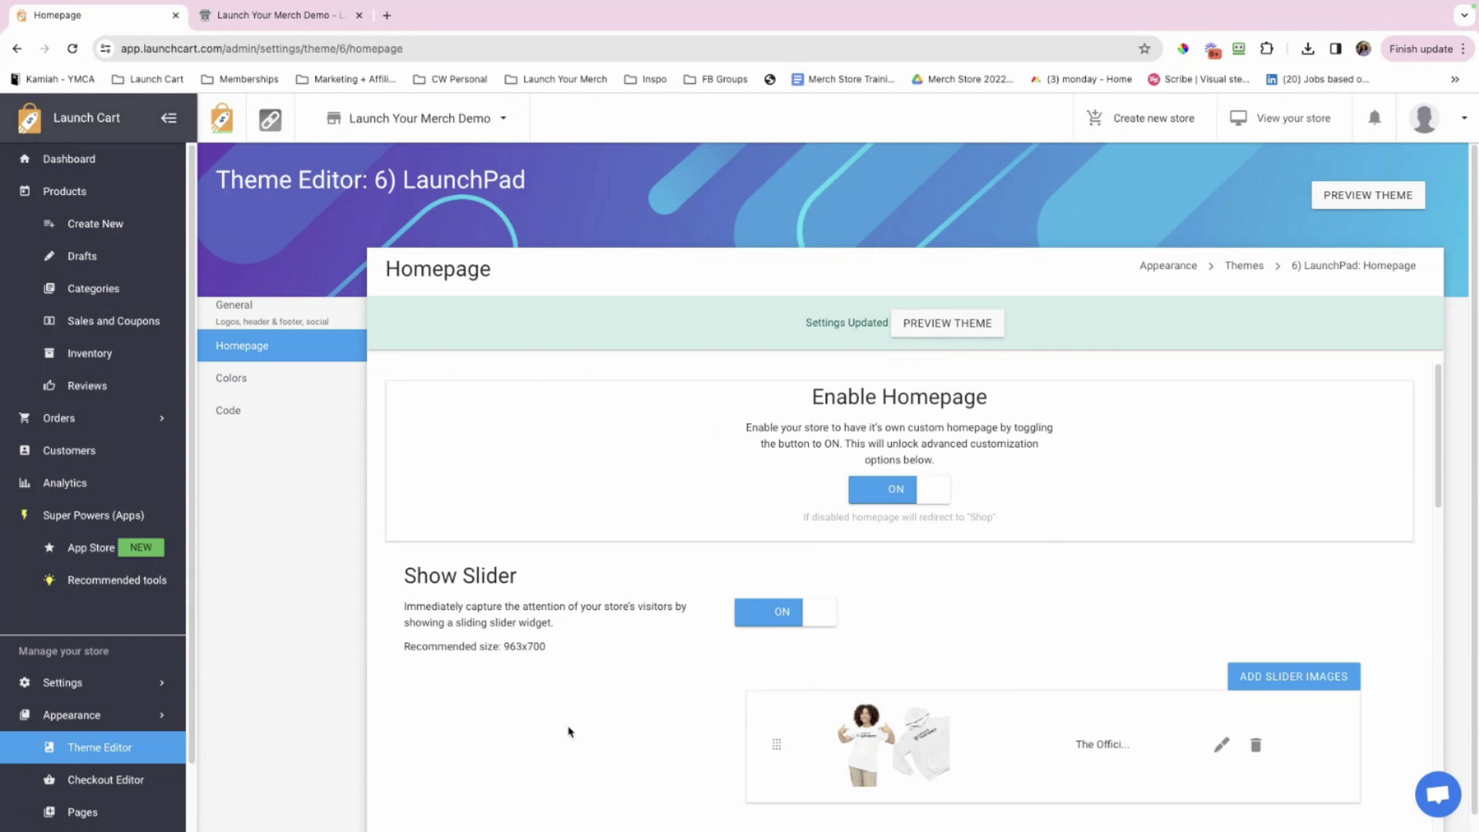
- Open the theme's Colors settings, showing primary colour #fe696a, after glancing at the storefront
click(231, 377)
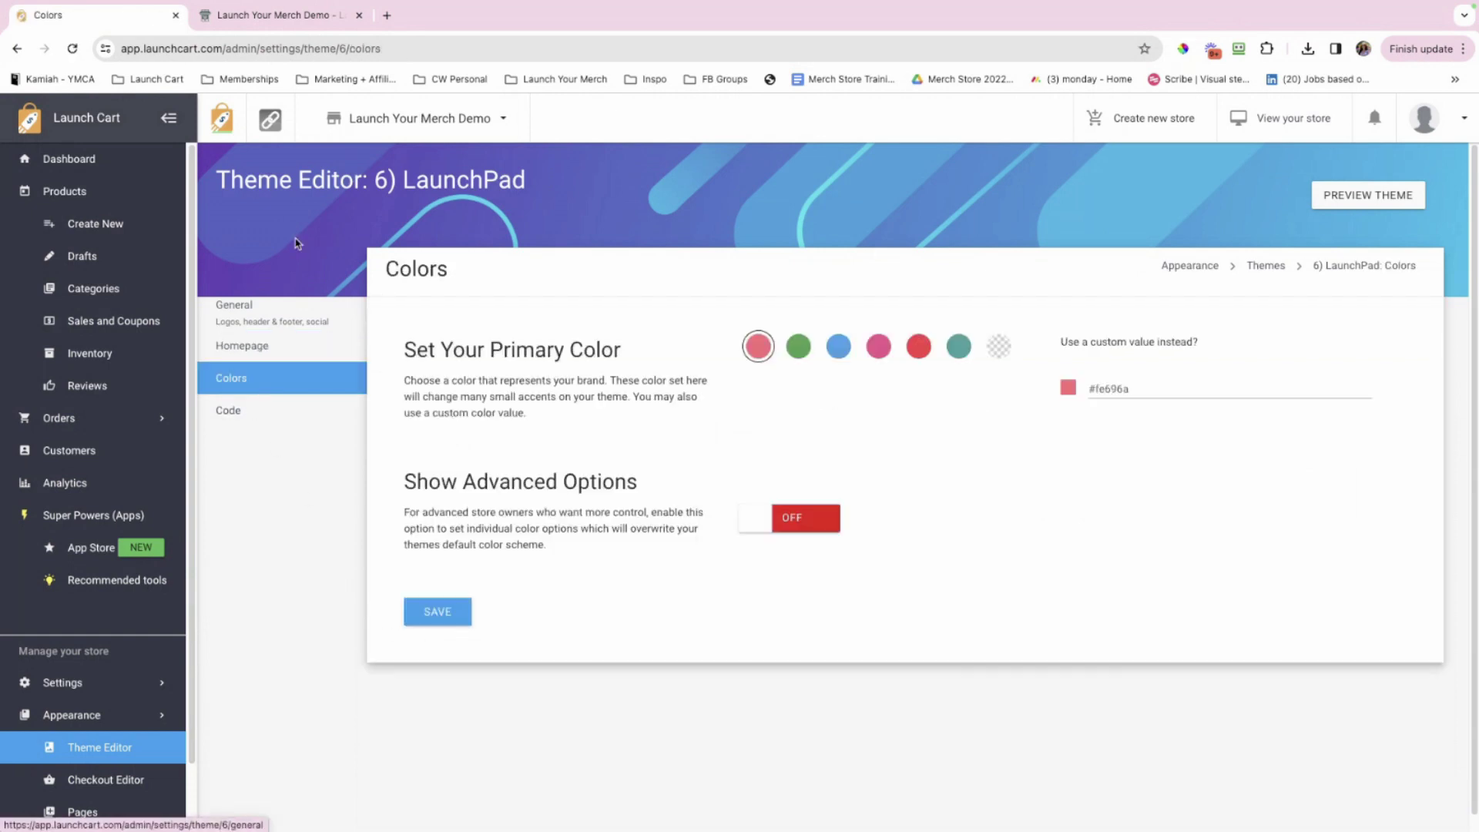
click(270, 20)
scroll(759, 488, down, 2)
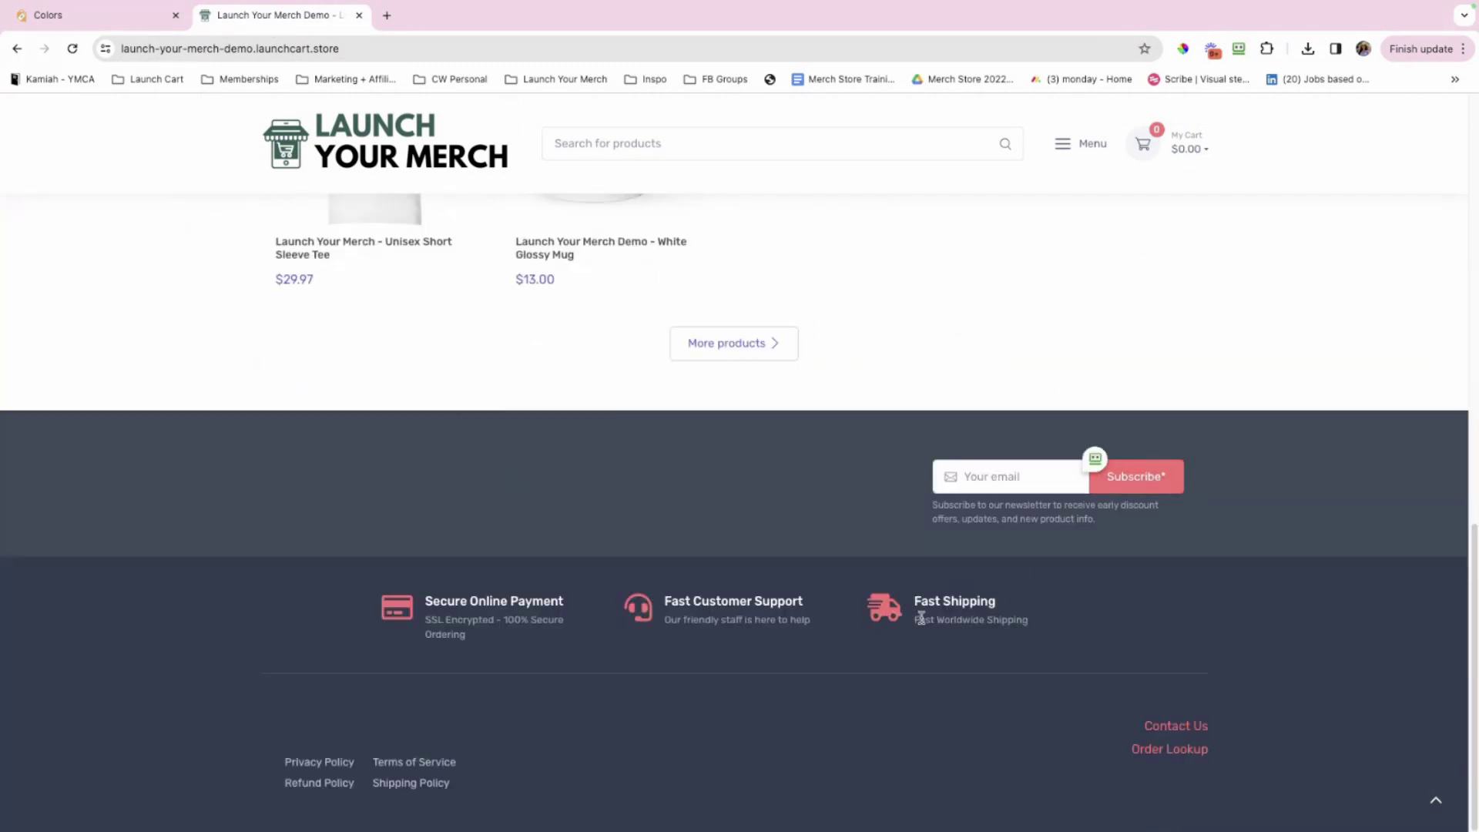
scroll(1139, 494, up, 1)
scroll(1144, 508, up, 10)
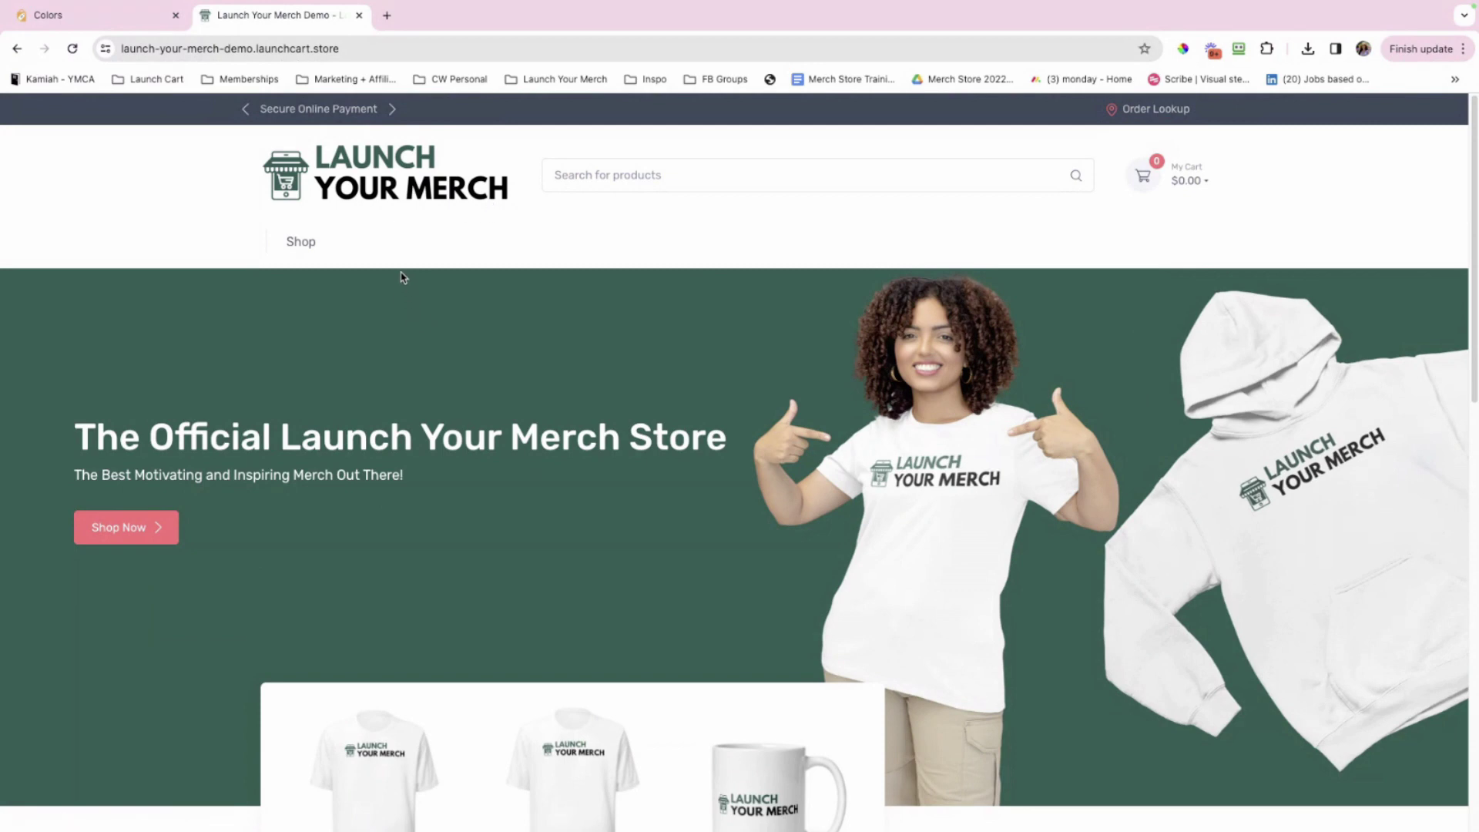
click(131, 26)
drag(406, 350, 622, 353)
click(488, 385)
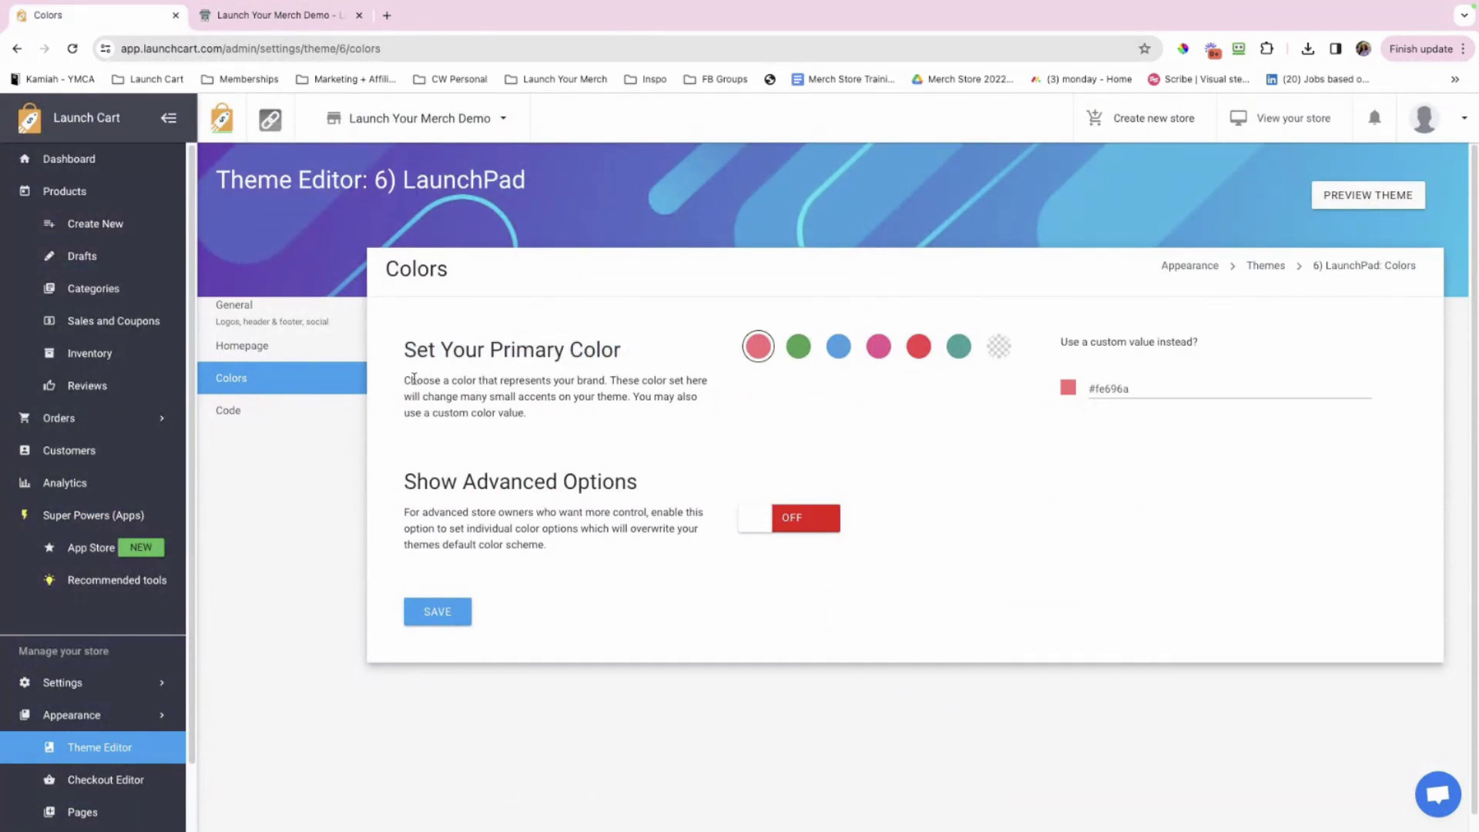
- Replace the primary colour #fe696a with dark green #28534a and save
drag(607, 380, 666, 394)
click(669, 421)
click(1105, 388)
double_click(1129, 389)
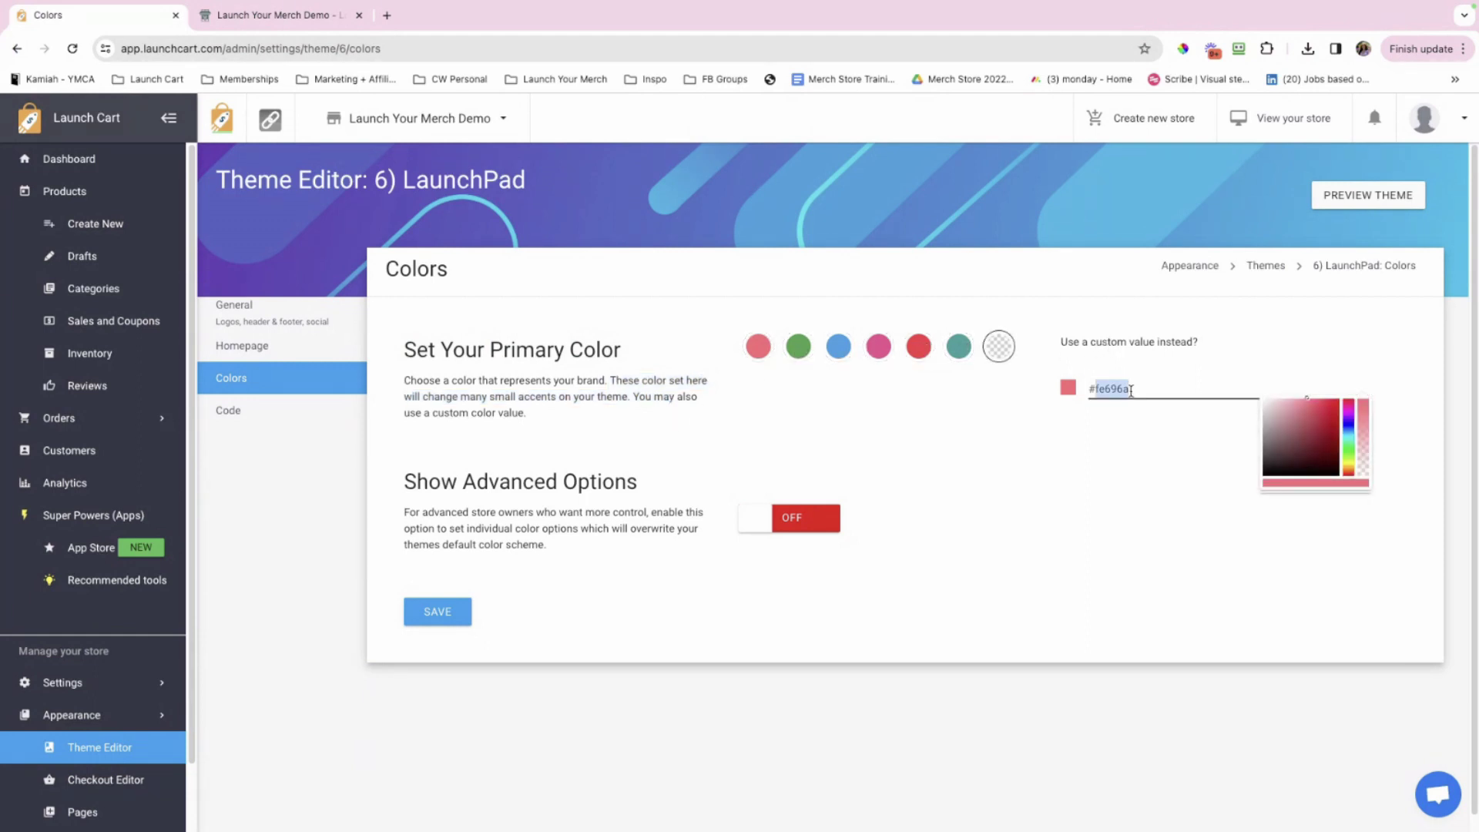
text(28534a)
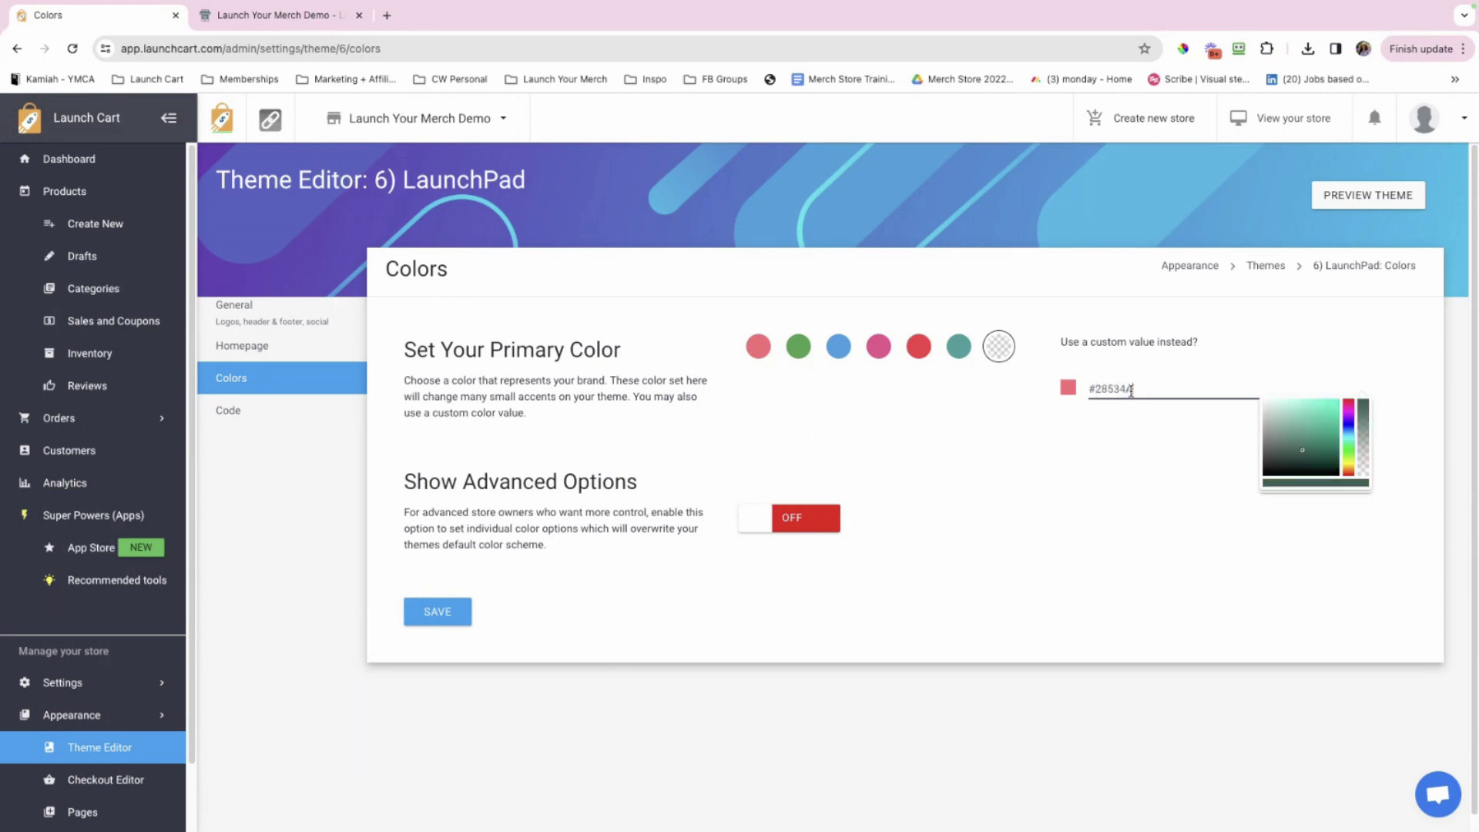
click(1190, 428)
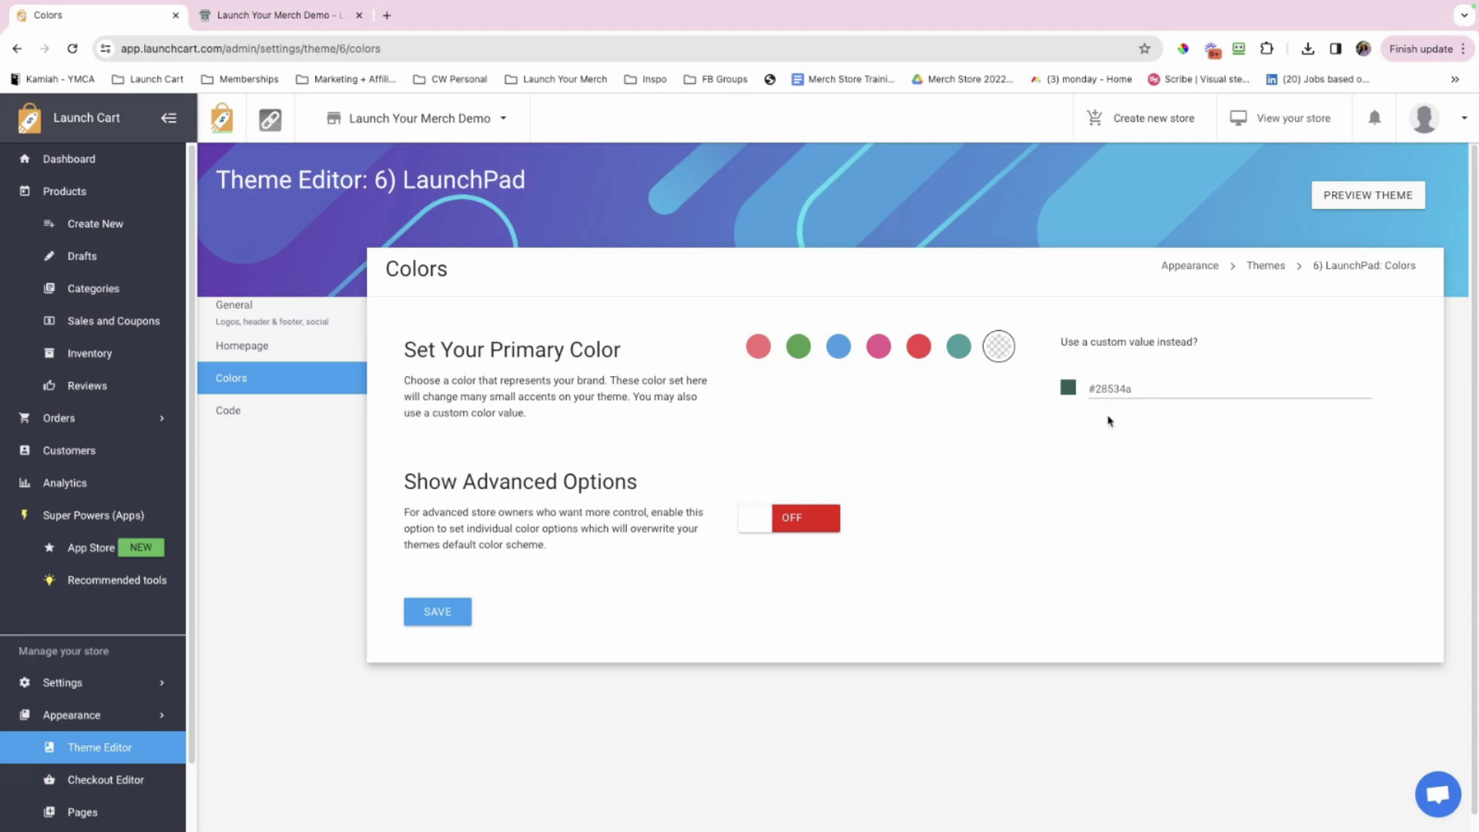
click(447, 614)
- Scroll the storefront to the footer and back to review the dark green cart badge, button and icons
click(273, 15)
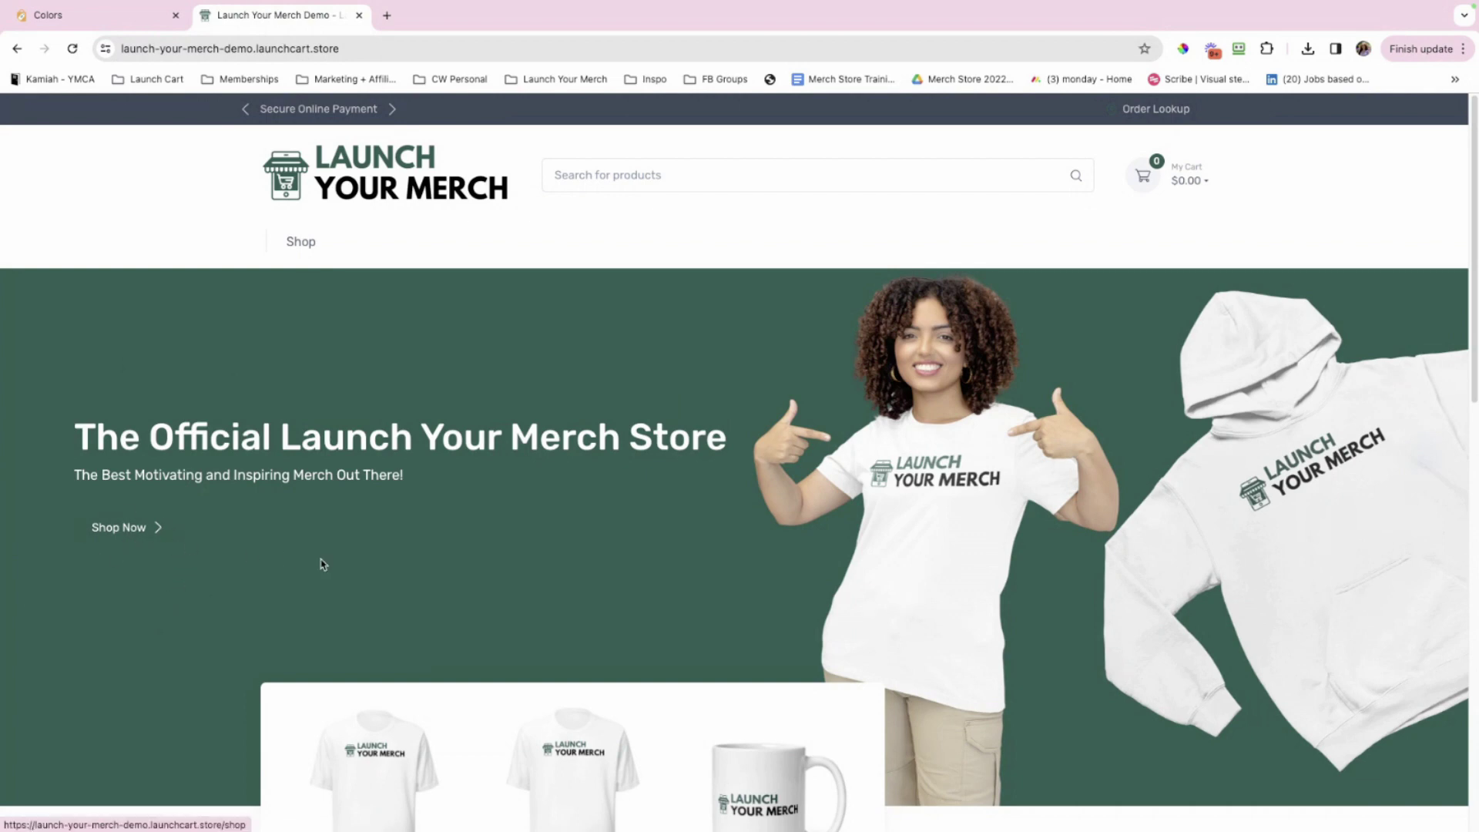
scroll(330, 563, down, 15)
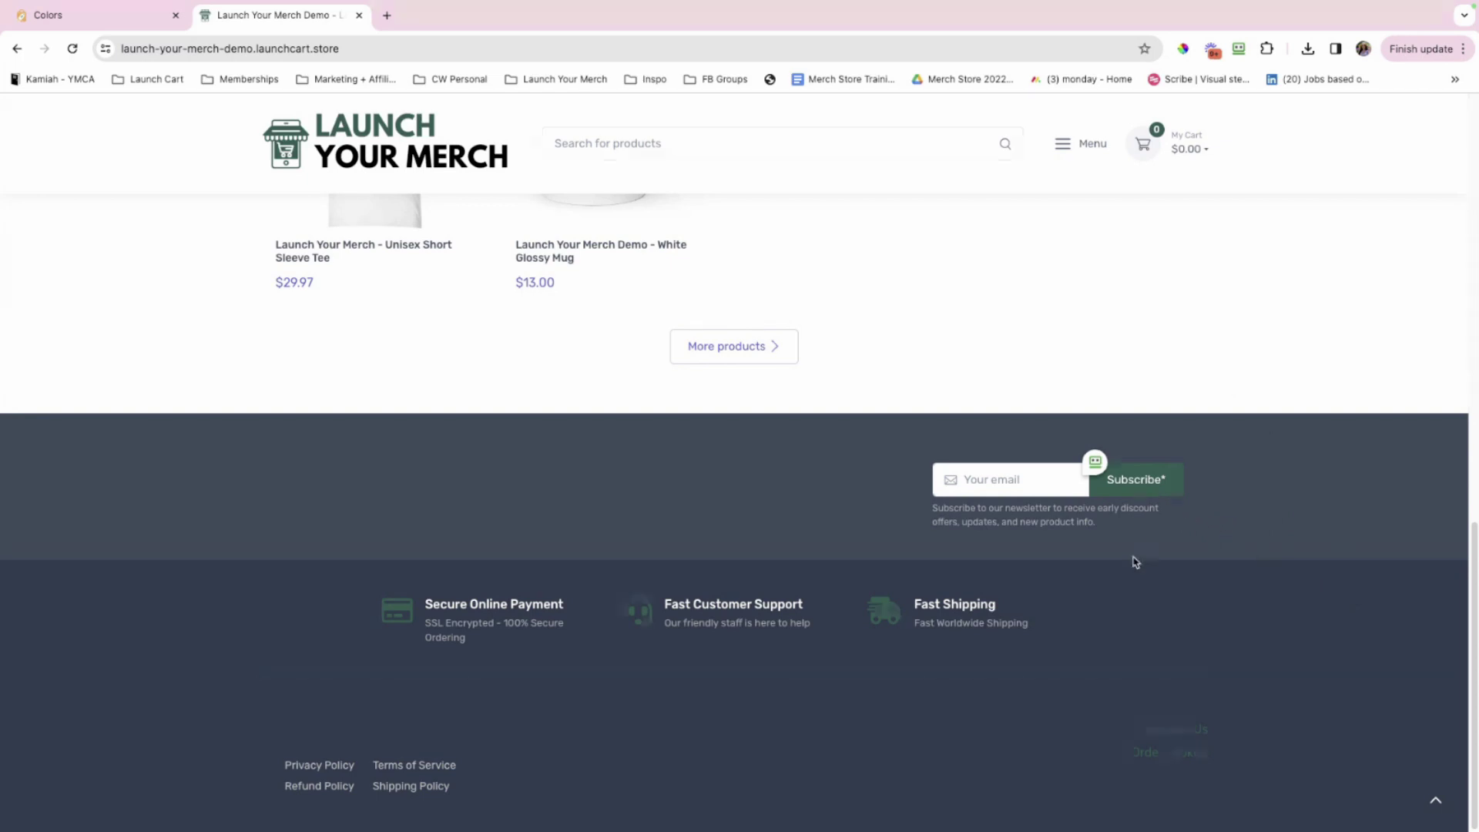
scroll(1237, 578, up, 15)
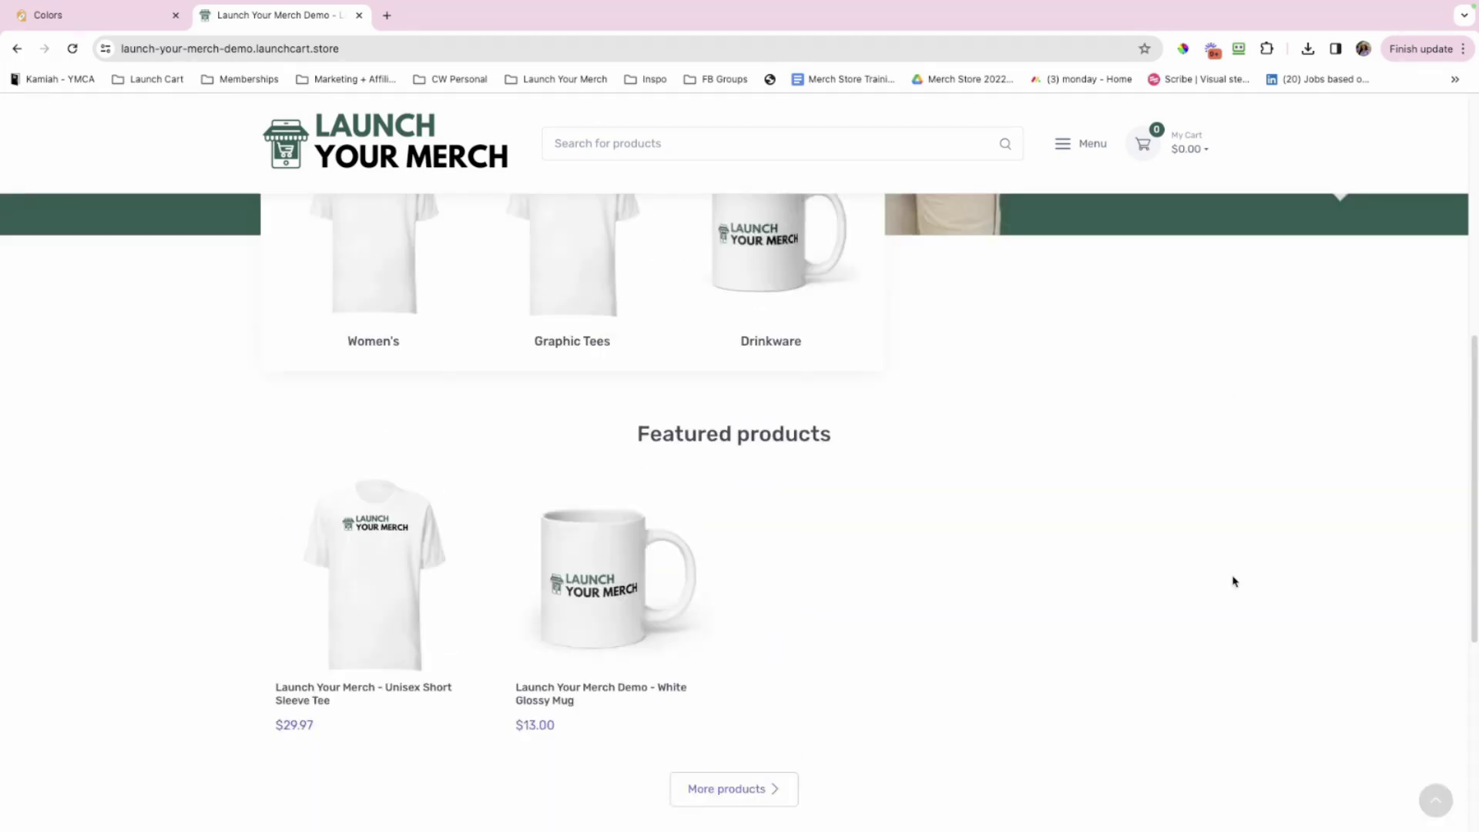
- Back on the Colors settings, read the Show Advanced Options description and switch advanced options on
click(92, 19)
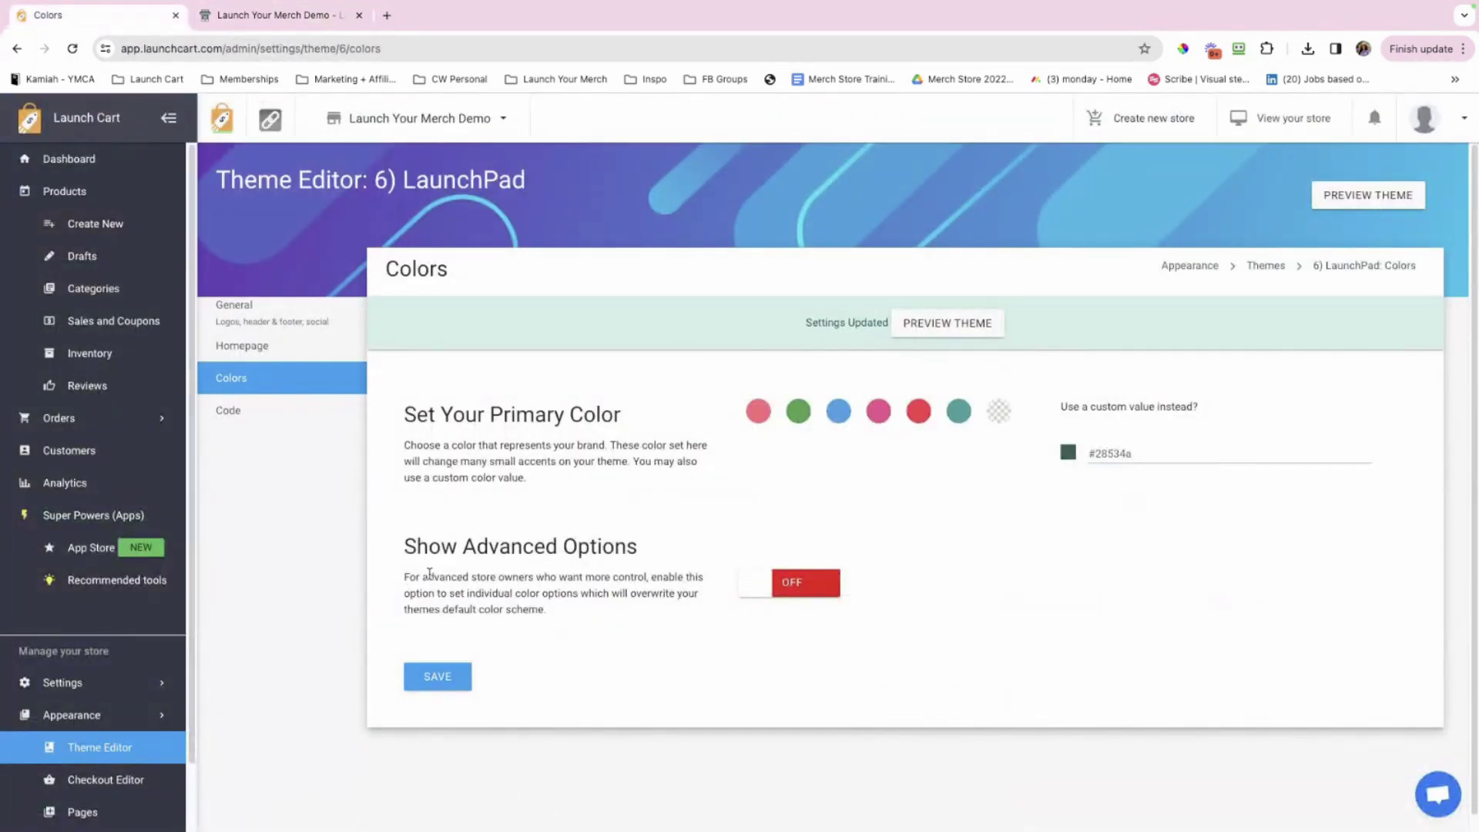
drag(410, 545, 637, 546)
click(451, 589)
drag(404, 577, 669, 609)
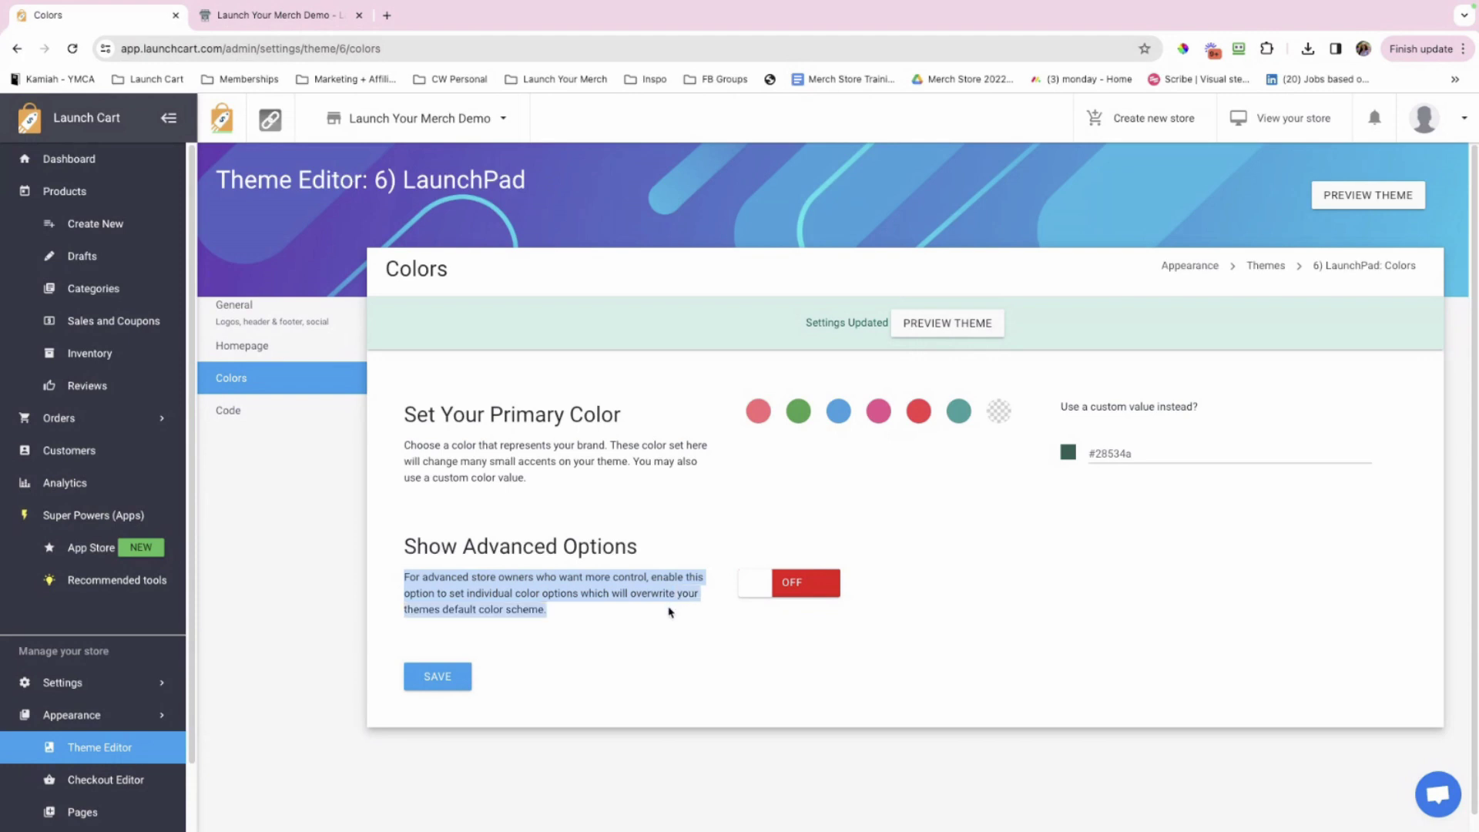
click(780, 583)
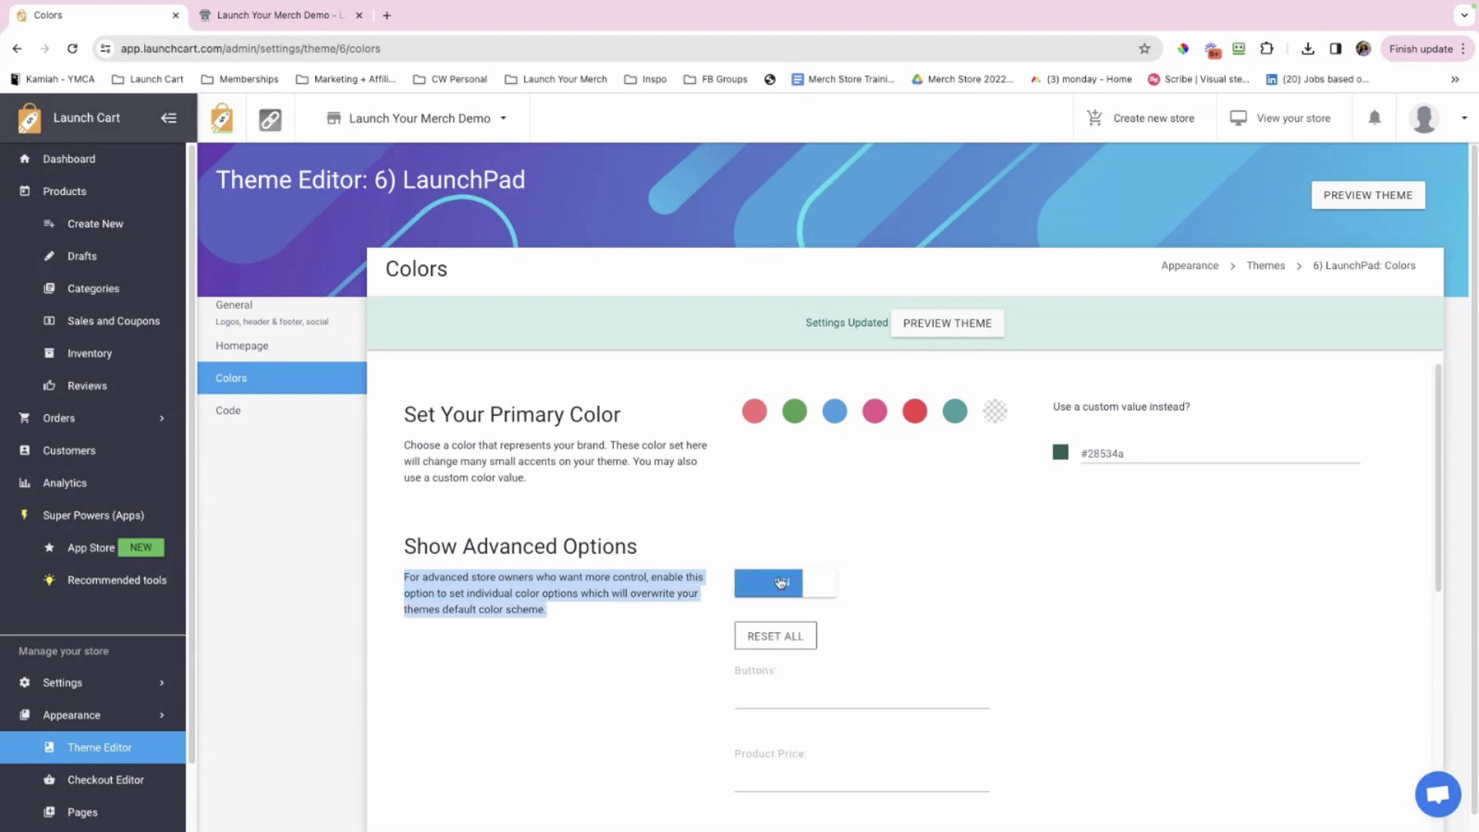
- Review the Checkout Button, Product Titles, Category Titles and Add To Cart Button colour fields
scroll(781, 581, down, 4)
scroll(765, 479, down, 1)
scroll(767, 500, down, 2)
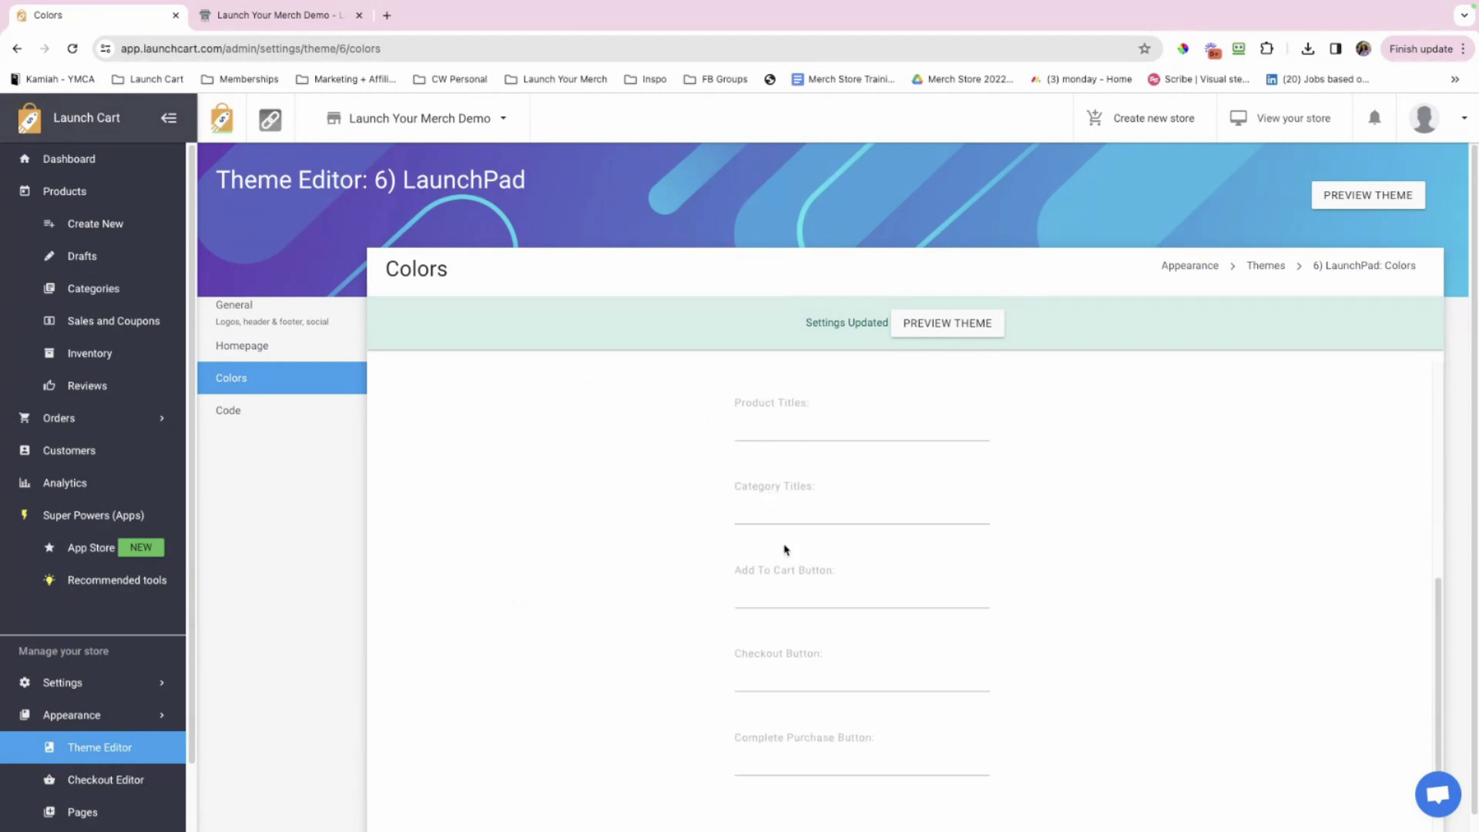
click(823, 684)
scroll(779, 528, up, 1)
click(779, 461)
click(793, 532)
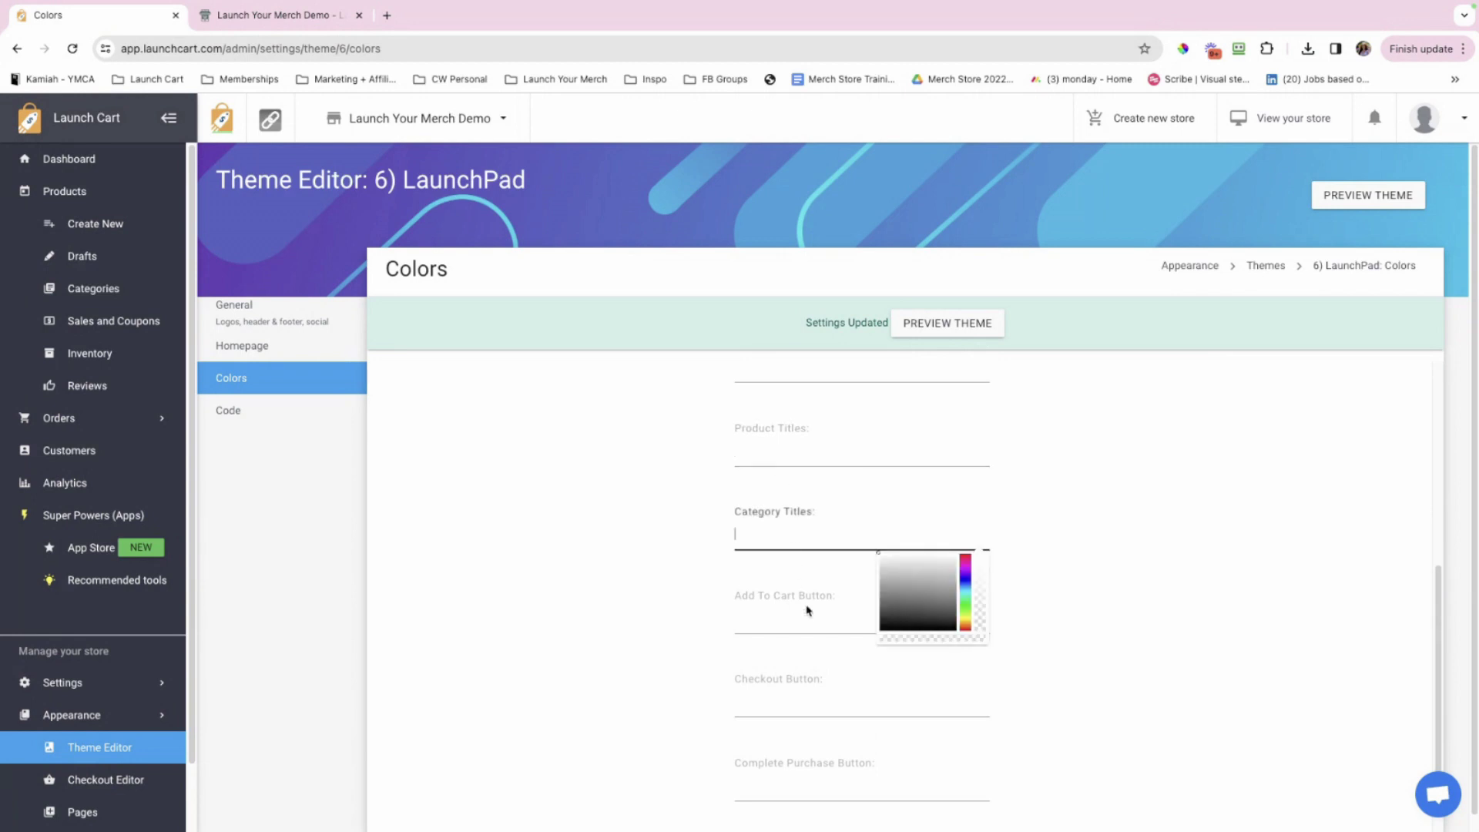
click(808, 613)
click(823, 688)
- Check the Product Price, Product Titles and Buttons colour fields, then turn advanced options off
scroll(784, 533, up, 4)
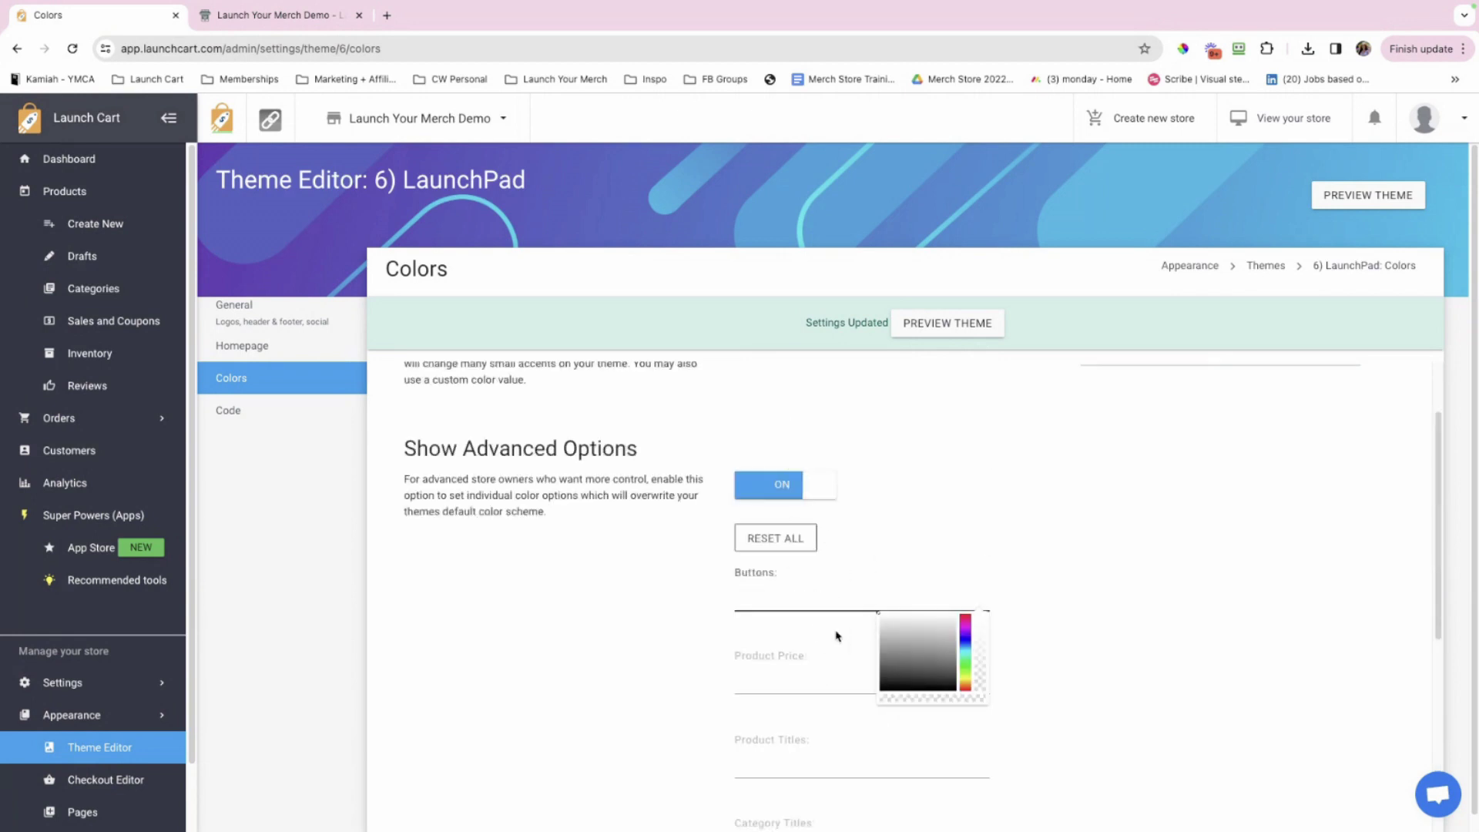
click(794, 681)
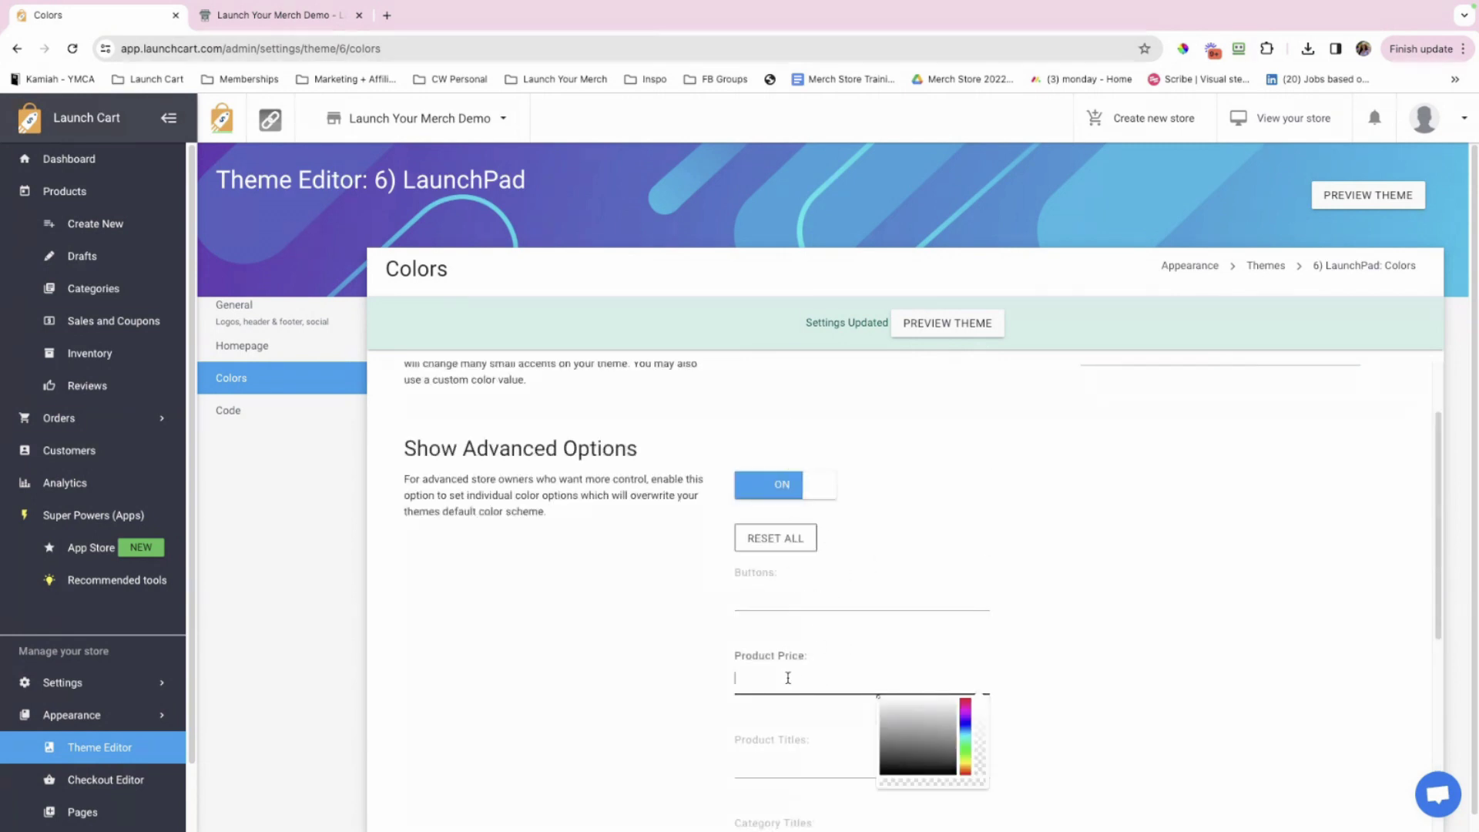
click(824, 768)
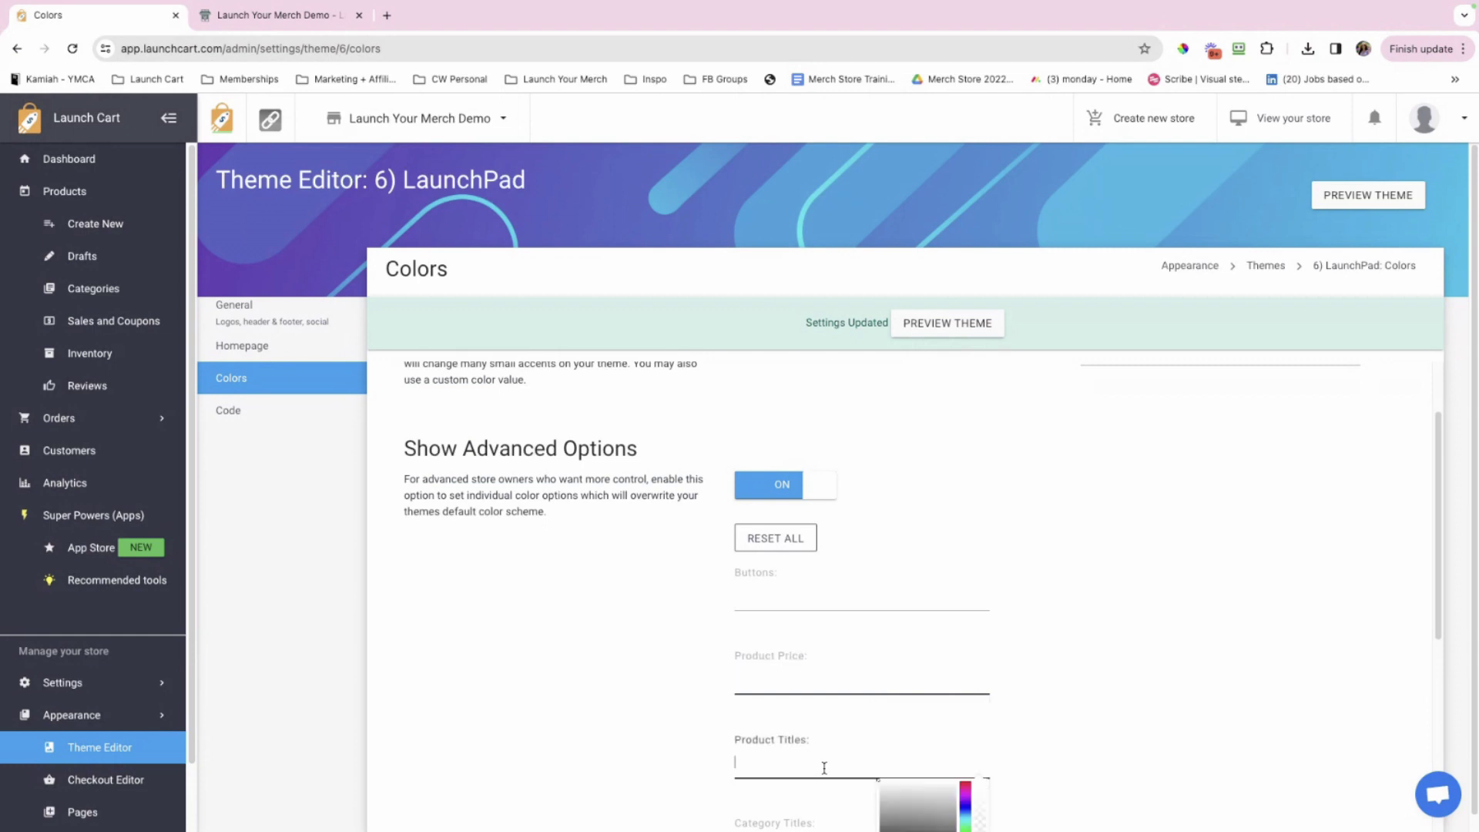
click(787, 677)
click(782, 597)
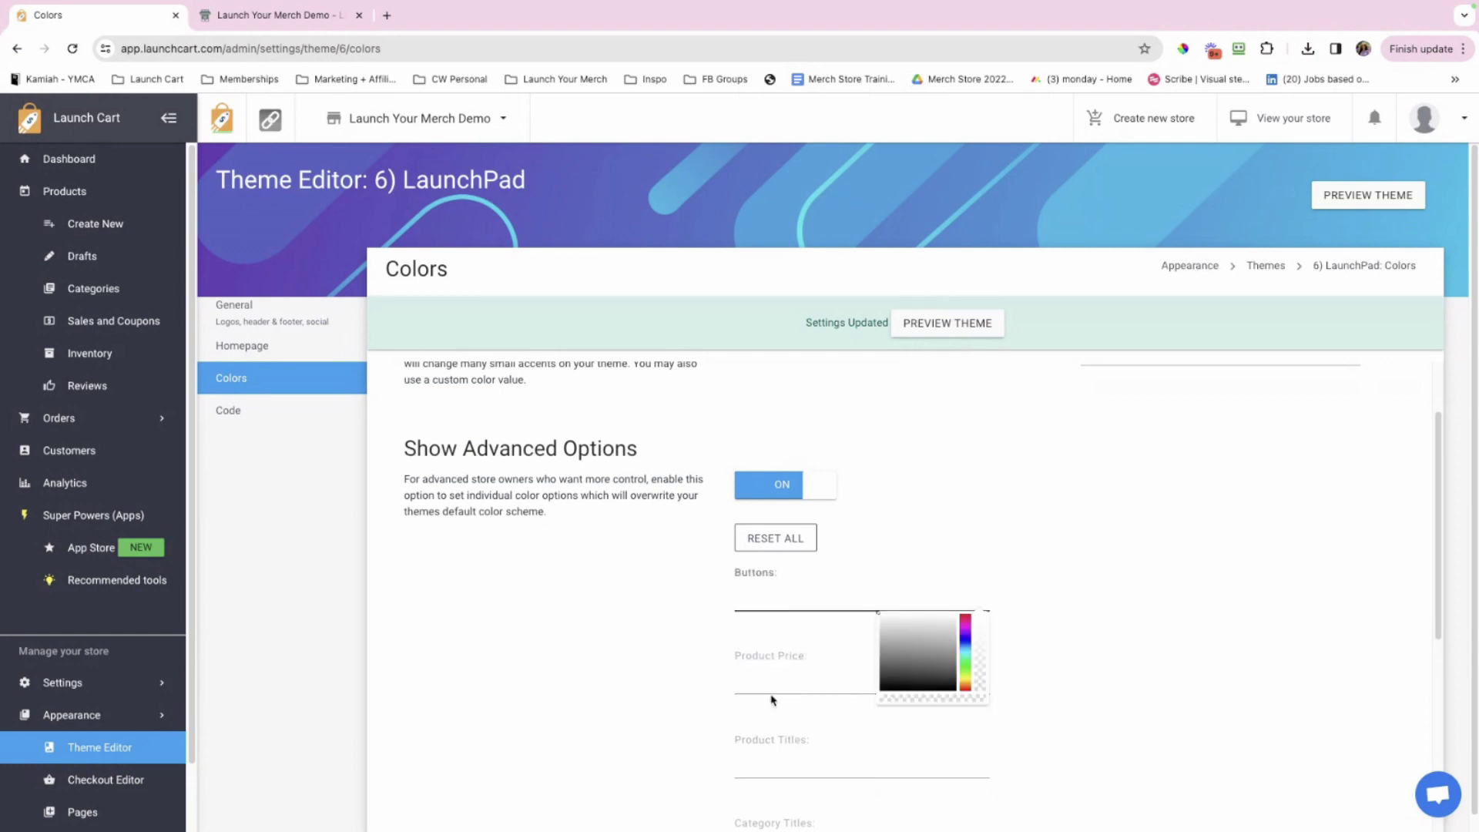
click(782, 485)
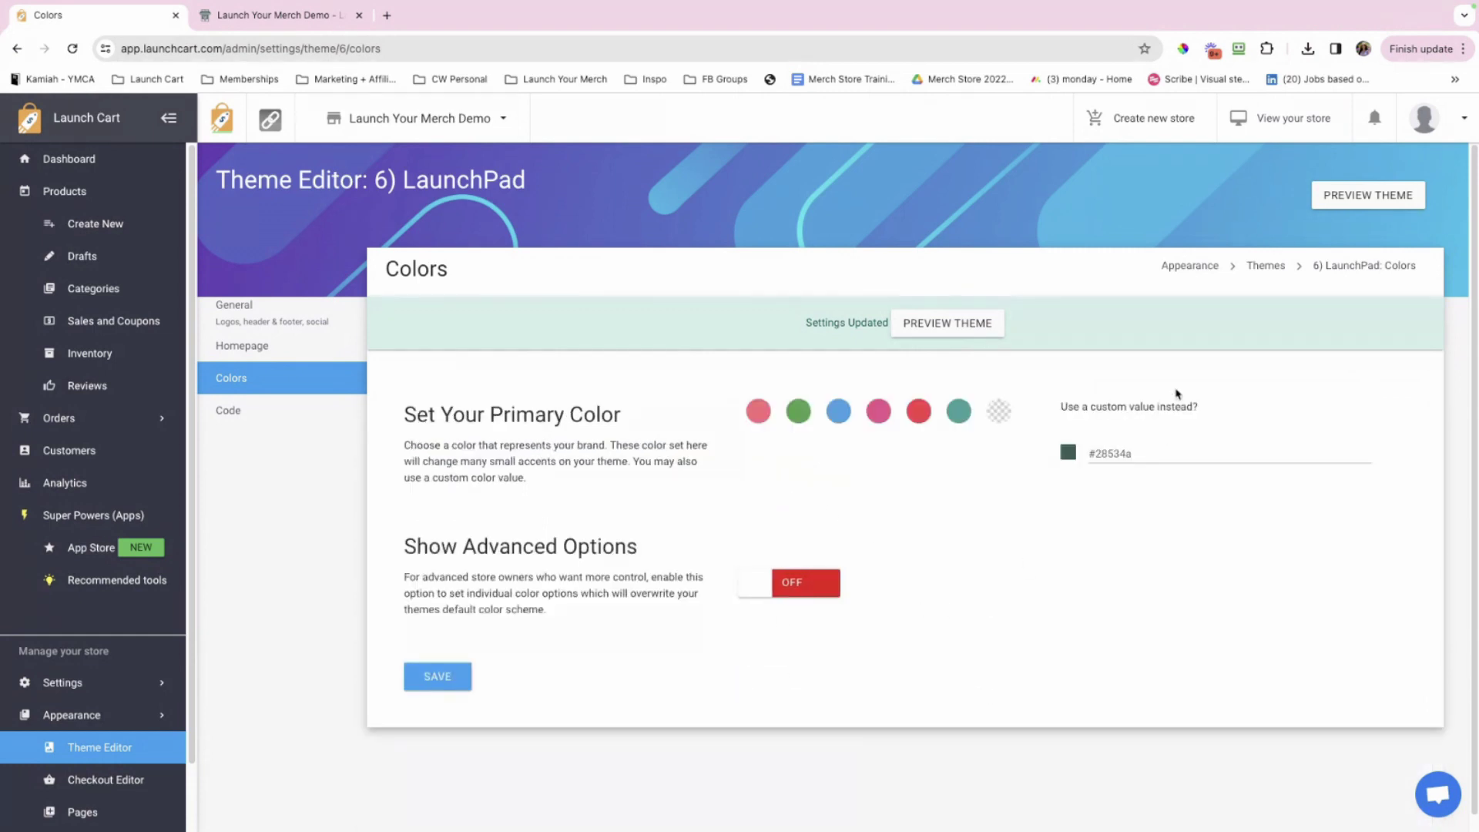